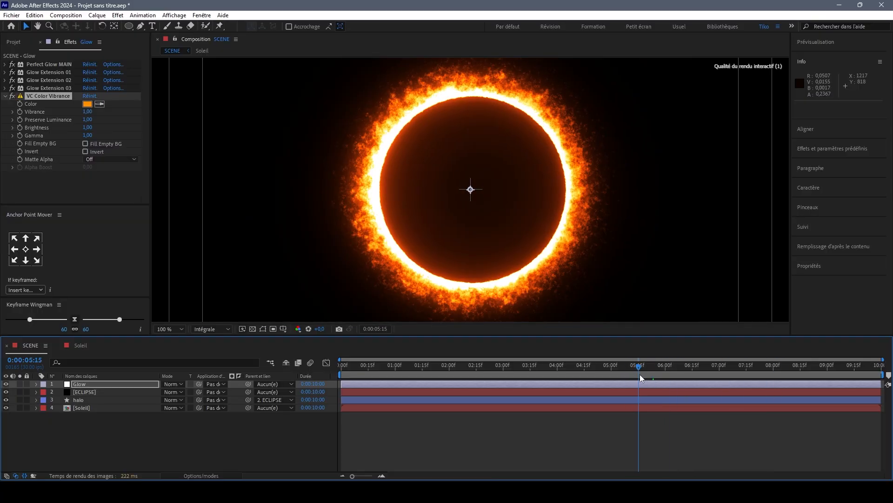
Examine the finished eclipse scene: inspect the ECLIPSE, halo and Soleil layers, reveal their scale and scrub through the timeline
{"action": "left_click", "coordinate": [84, 392]}
{"action": "key", "text": "s"}
{"action": "left_click", "coordinate": [79, 408]}
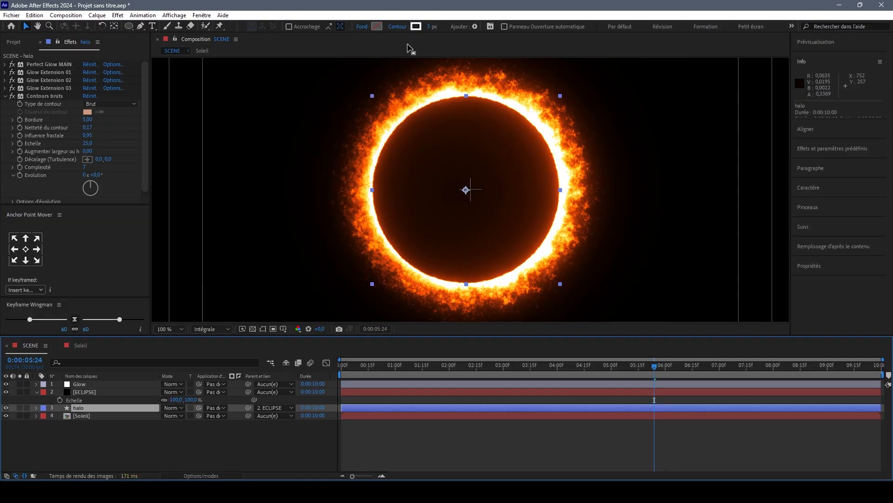
{"action": "left_click", "coordinate": [81, 416]}
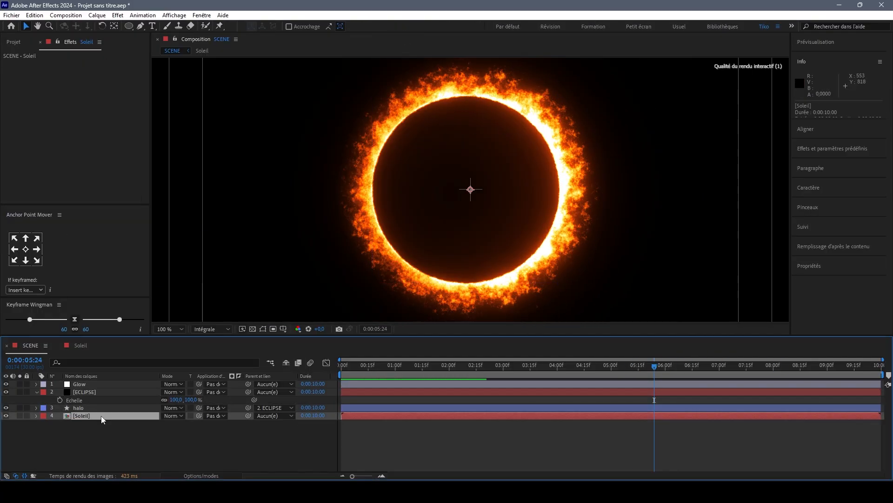
{"action": "key", "text": "s"}
{"action": "left_click", "coordinate": [499, 367]}
{"action": "left_click_drag", "start_coordinate": [498, 367], "coordinate": [595, 380]}
{"action": "left_click", "coordinate": [84, 392]}
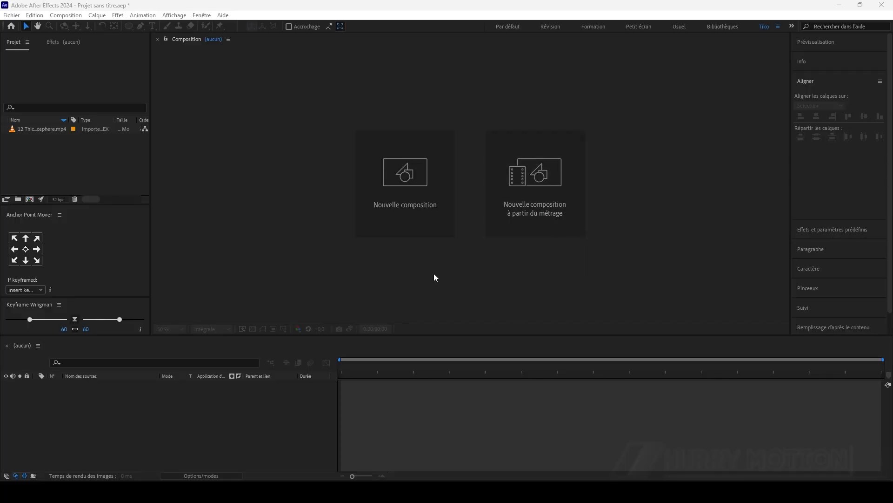
Create a new composition named SCENE with a height of 1080 px
{"action": "left_click", "coordinate": [404, 174]}
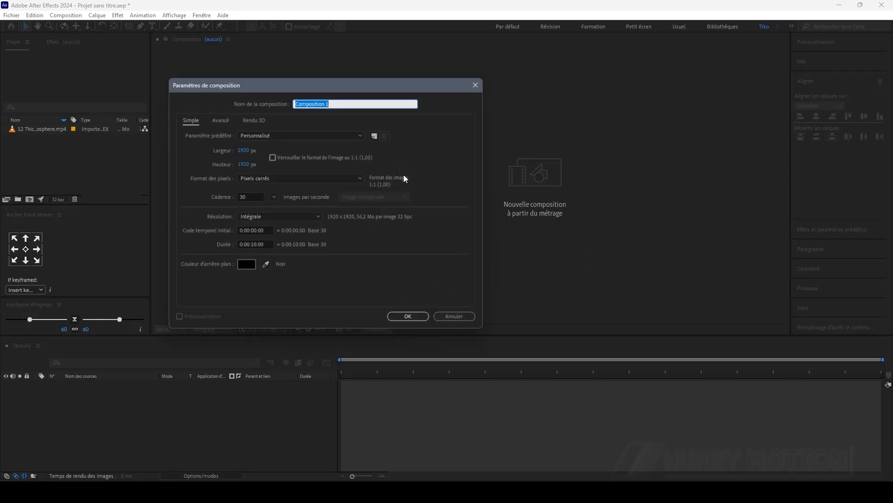
{"action": "left_click", "coordinate": [243, 164]}
{"action": "type", "text": "1080"}
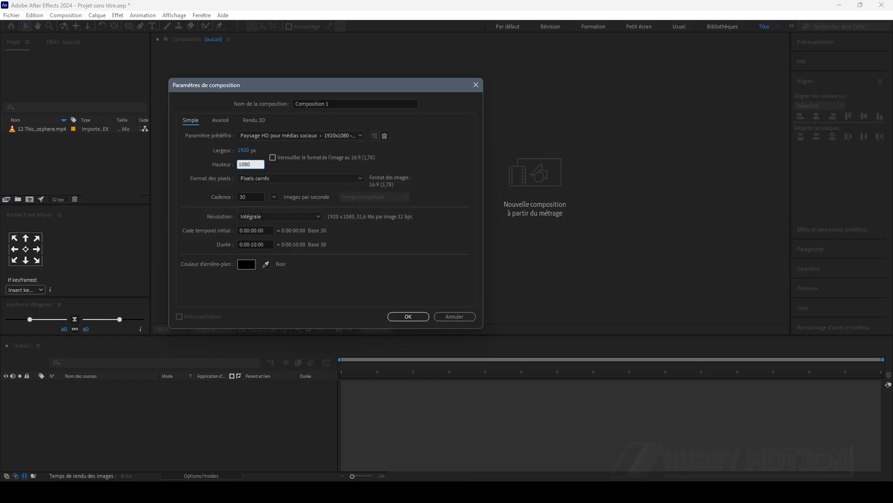
{"action": "left_click", "coordinate": [336, 105]}
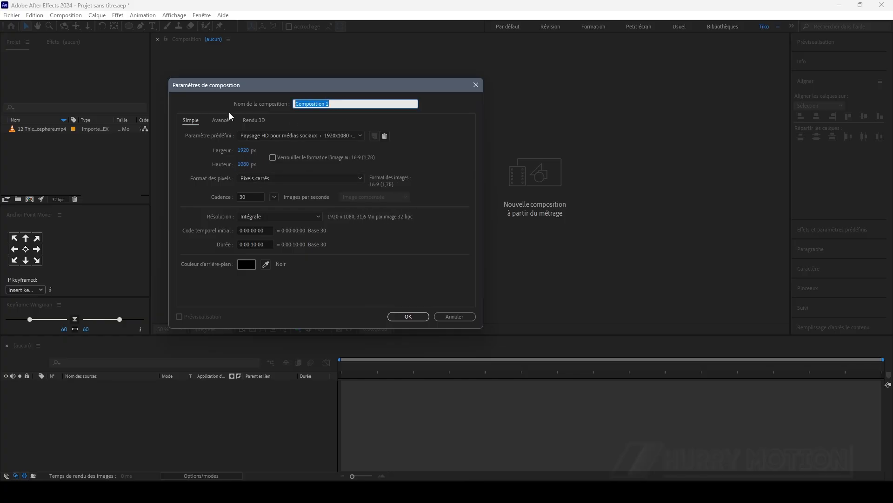
{"action": "type", "text": "SCENE"}
{"action": "left_click", "coordinate": [408, 316]}
Create a second composition named Soleil with a height of 1920 px
{"action": "left_click", "coordinate": [30, 199]}
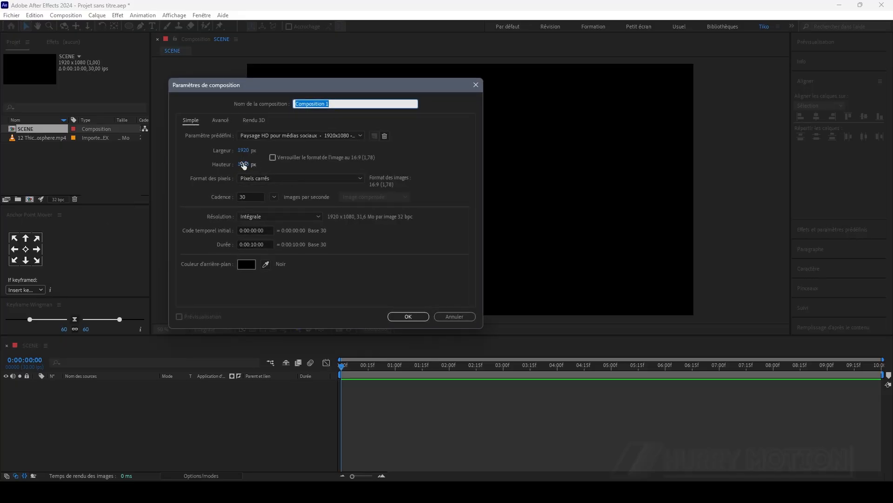
{"action": "left_click", "coordinate": [243, 165]}
{"action": "type", "text": "1920"}
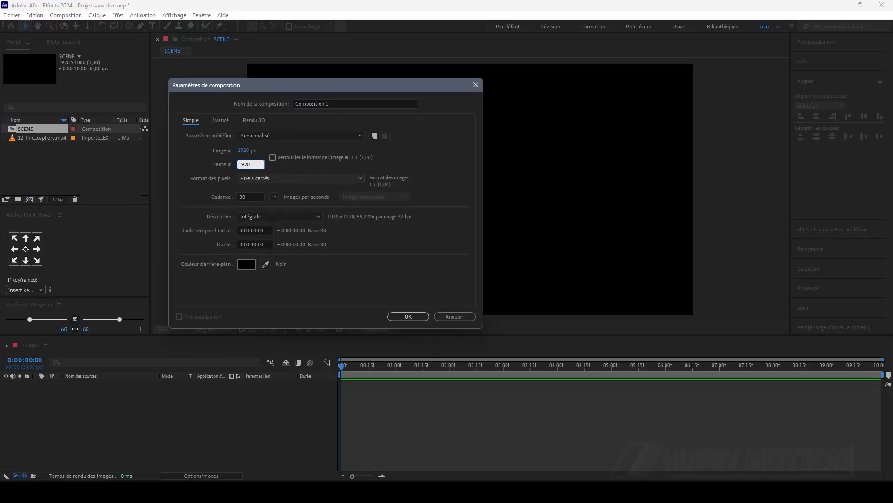
{"action": "left_click", "coordinate": [340, 103]}
{"action": "type", "text": "Soleil"}
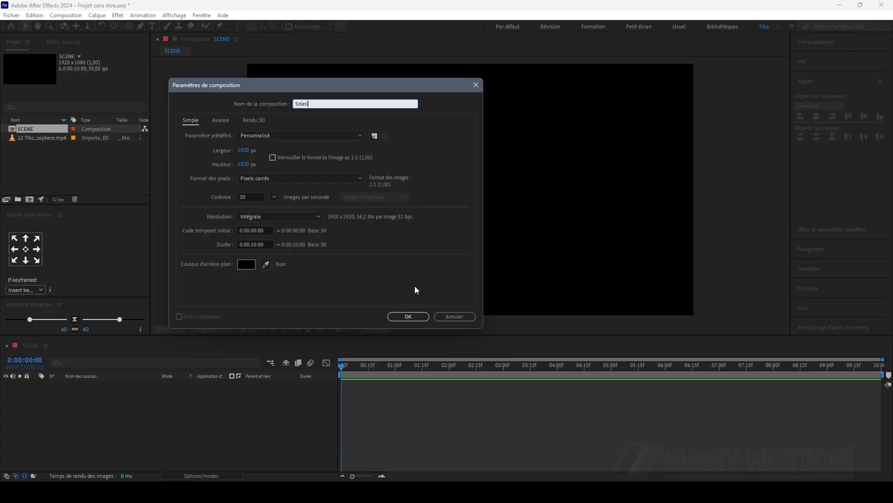
{"action": "left_click", "coordinate": [408, 316]}
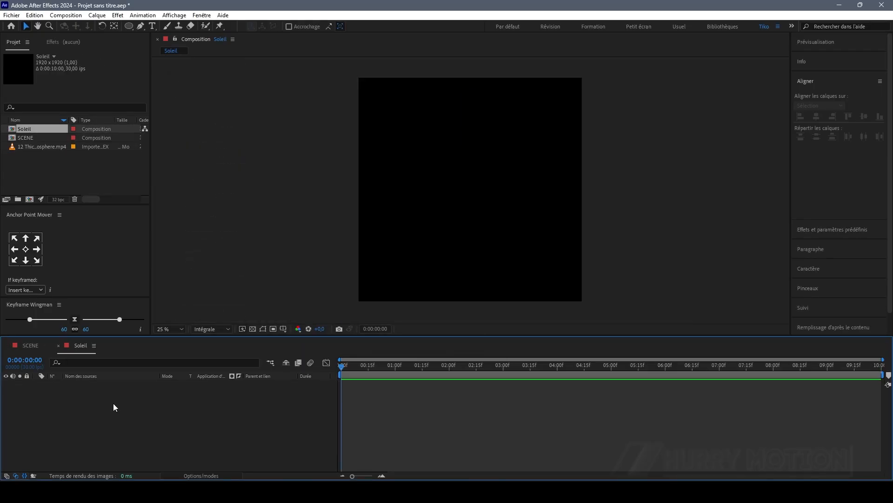
Add a white (FFFFFF) solid named SOL_01 to the Soleil composition
{"action": "key", "text": "ctrl+y"}
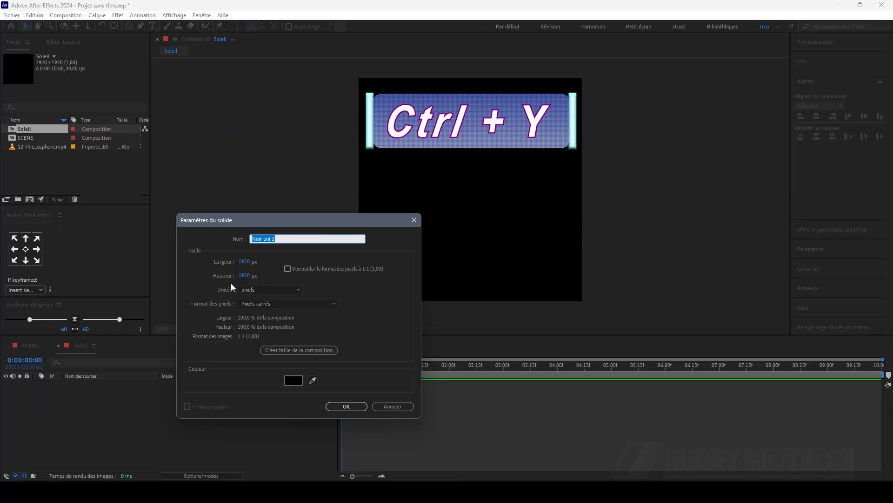
{"action": "type", "text": "SOL_01"}
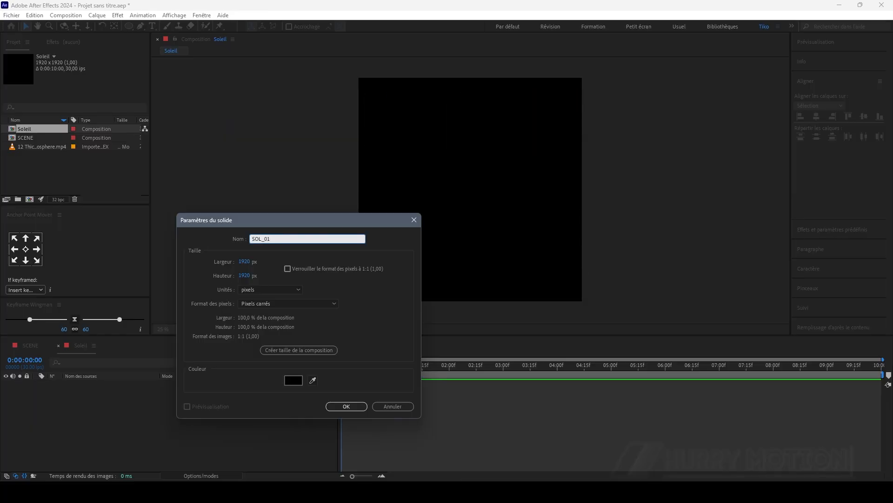
{"action": "left_click", "coordinate": [294, 380]}
{"action": "type", "text": "FFFFFF"}
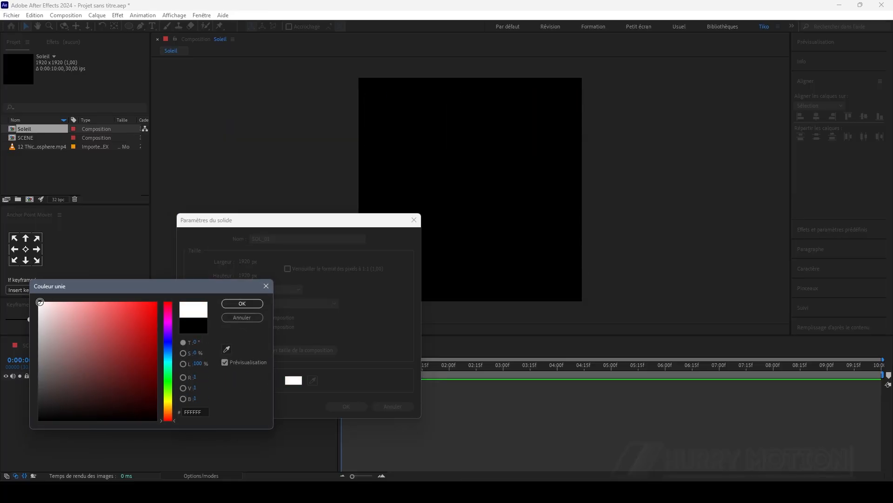
{"action": "left_click", "coordinate": [242, 303]}
{"action": "key", "text": "Return"}
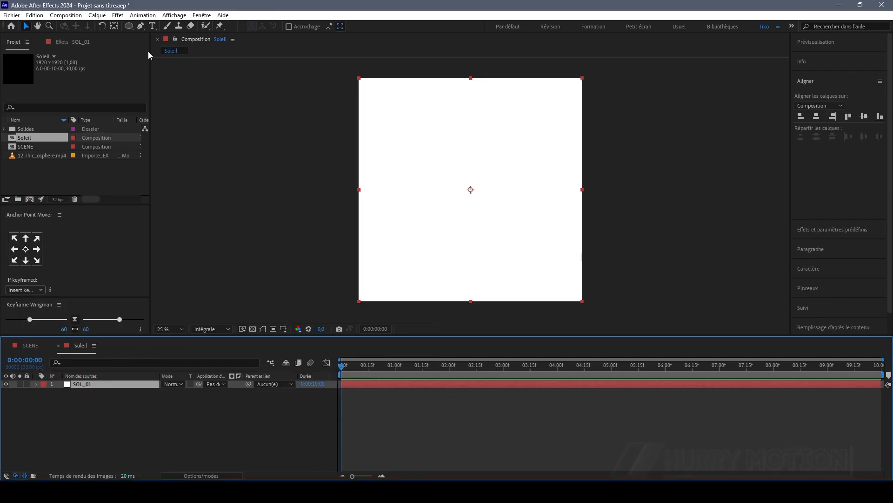
Add a full-size elliptical mask to SOL_01, show its outline in the viewer and colour the outline red
{"action": "double_click", "coordinate": [129, 26]}
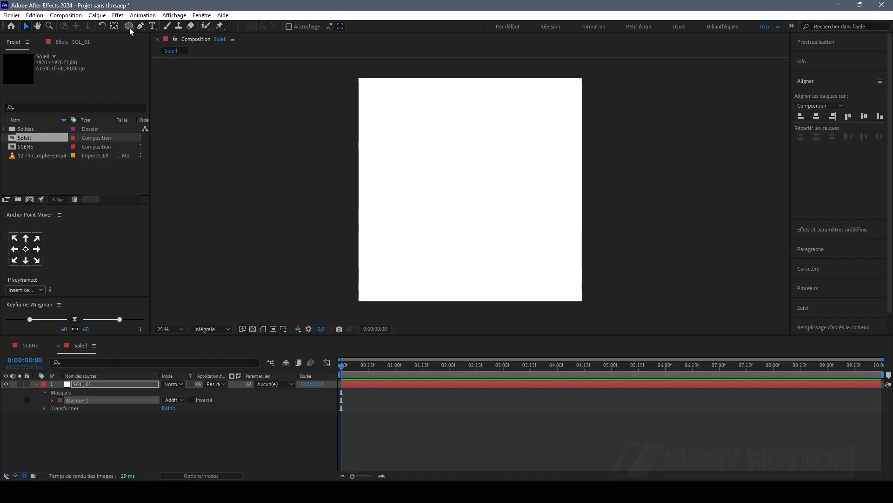
{"action": "left_click", "coordinate": [77, 401]}
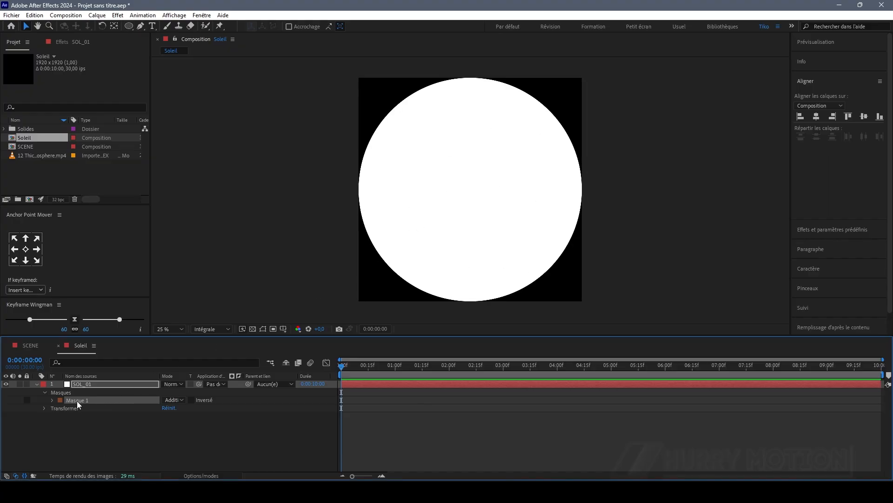
{"action": "left_click", "coordinate": [263, 329]}
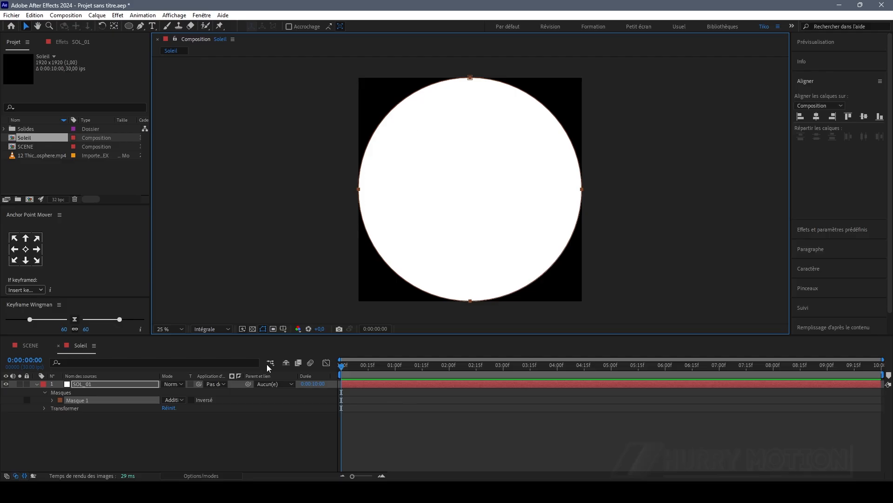
{"action": "left_click", "coordinate": [61, 401]}
{"action": "left_click_drag", "start_coordinate": [169, 328], "coordinate": [158, 298]}
{"action": "left_click", "coordinate": [242, 304]}
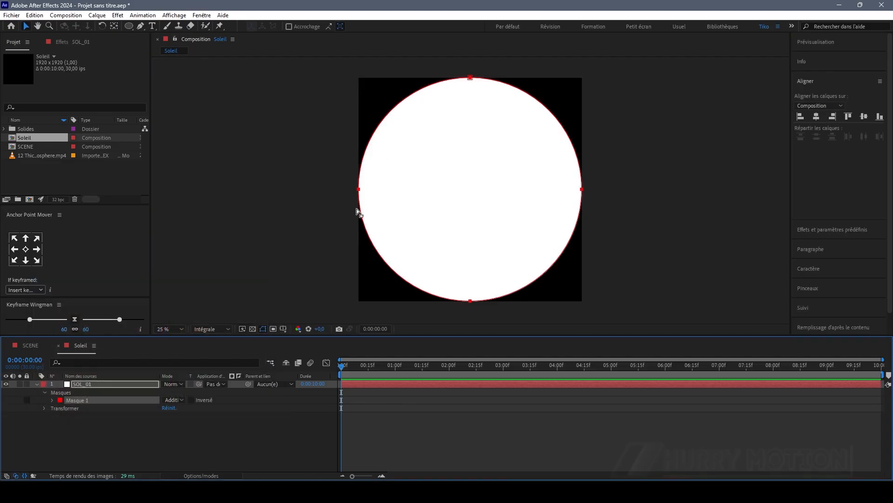
Scale the circular mask down around its centre to about 40% of the composition's width
{"action": "double_click", "coordinate": [470, 78]}
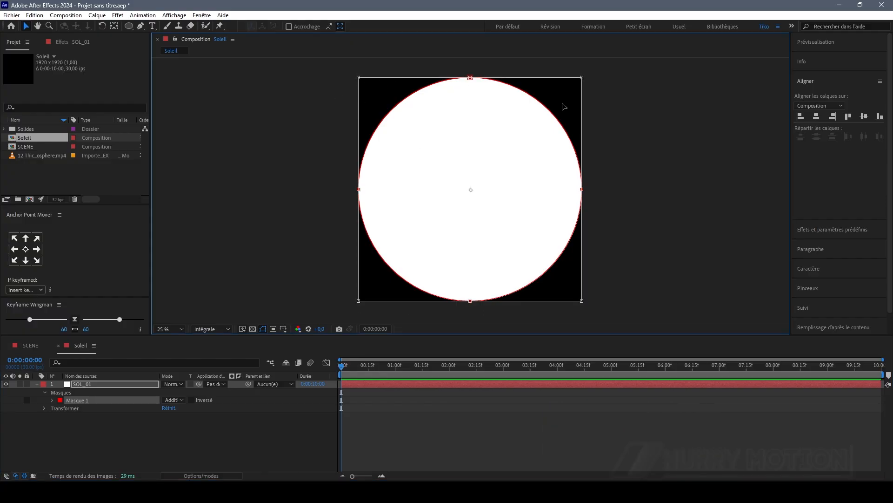
{"action": "left_click_drag", "start_coordinate": [582, 77], "coordinate": [516, 145]}
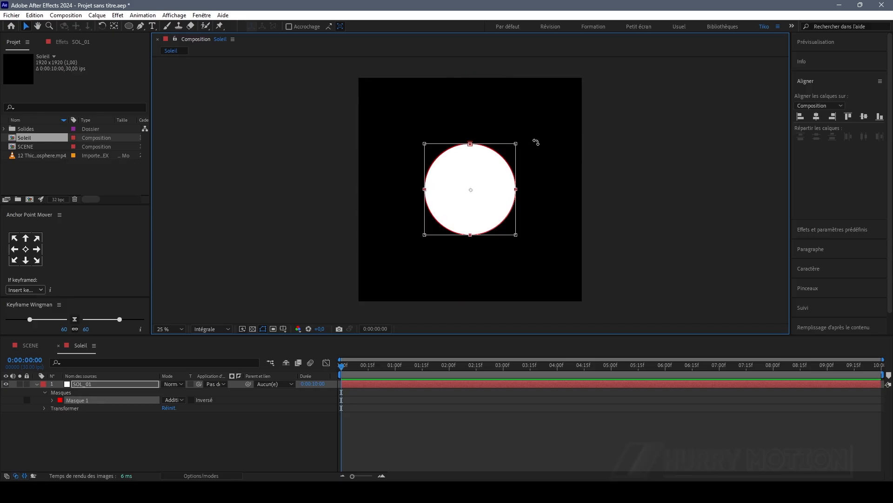
{"action": "left_click", "coordinate": [74, 415]}
Set the mask feather (Contour progressif du masque) of SOL_01 to 350 pixels and collapse the layer
{"action": "left_click", "coordinate": [96, 400]}
{"action": "key", "text": "f"}
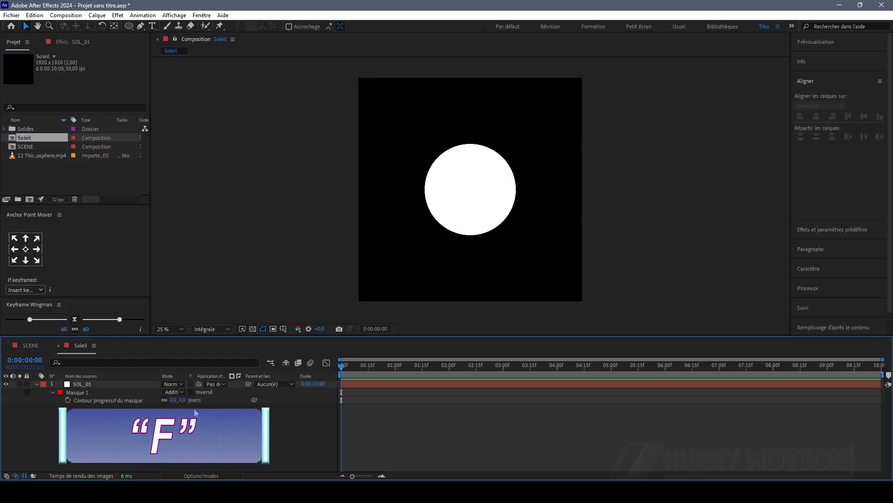
{"action": "left_click", "coordinate": [183, 400]}
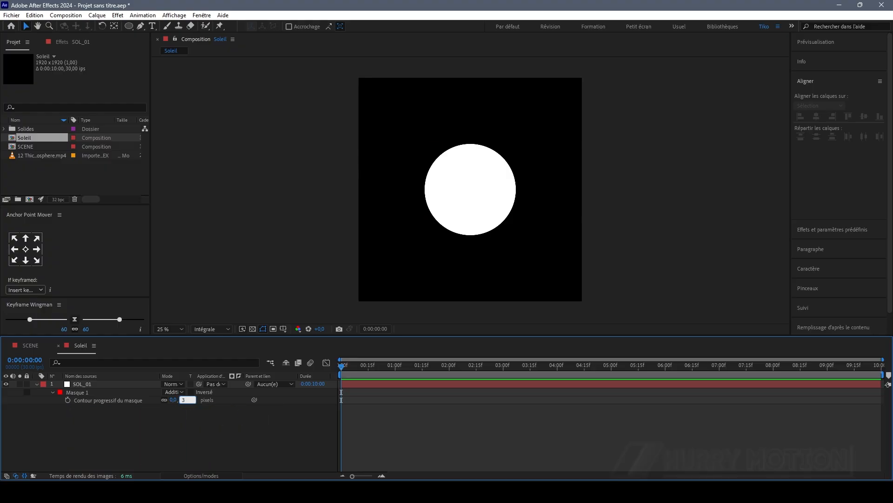
{"action": "key", "text": "Return"}
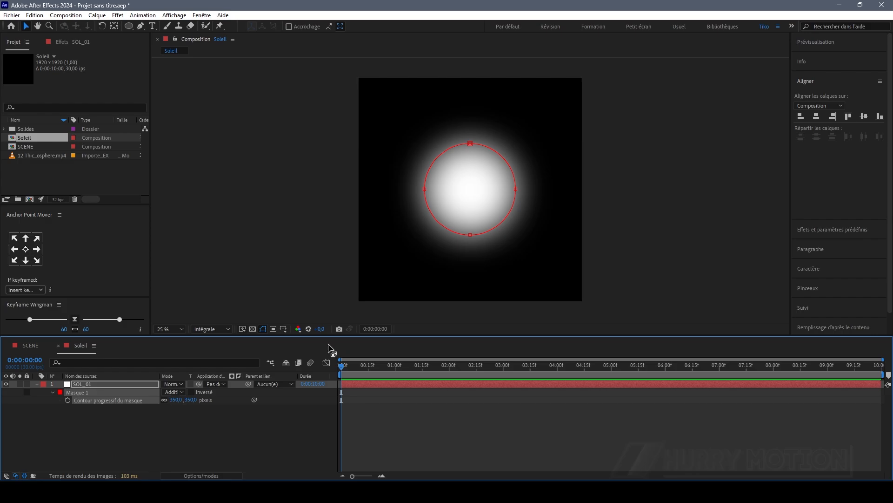
{"action": "left_click", "coordinate": [36, 384]}
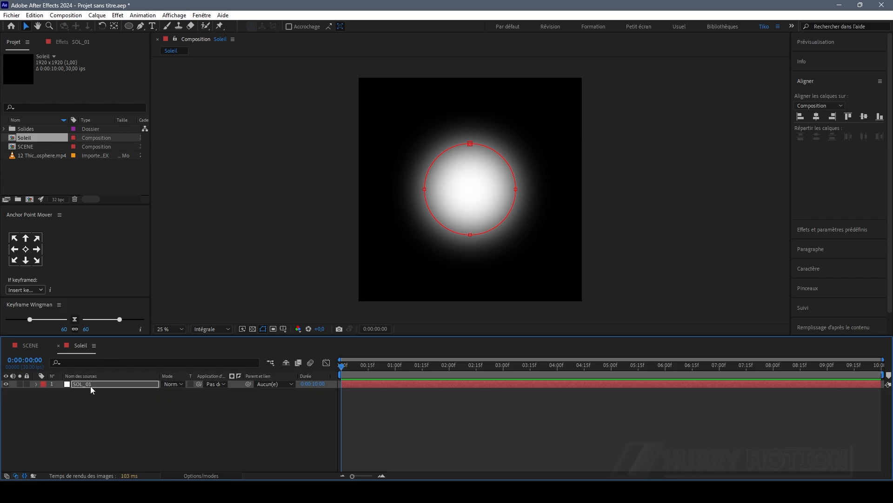
Find the Contours bruts effect in FX Console and apply it to the SOL_01 layer
{"action": "left_click", "coordinate": [91, 385]}
{"action": "left_click", "coordinate": [70, 42]}
{"action": "key", "text": "ctrl+space"}
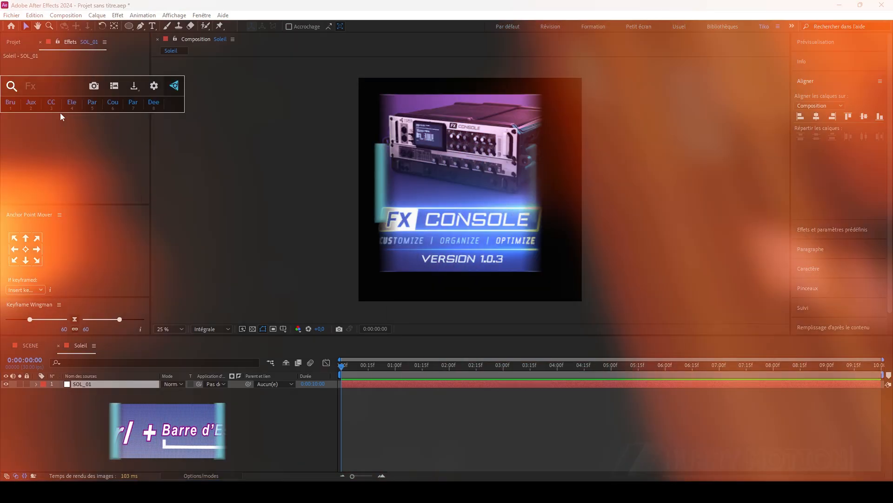
{"action": "type", "text": "contou"}
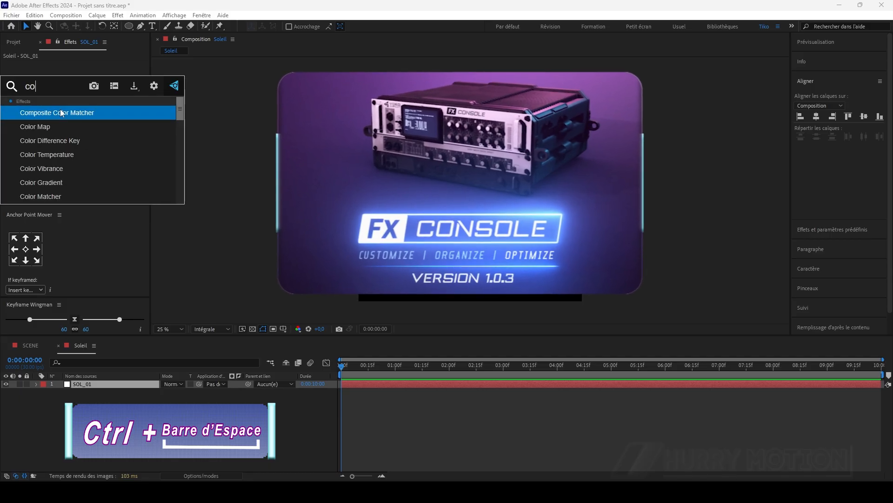
{"action": "key", "text": "Return"}
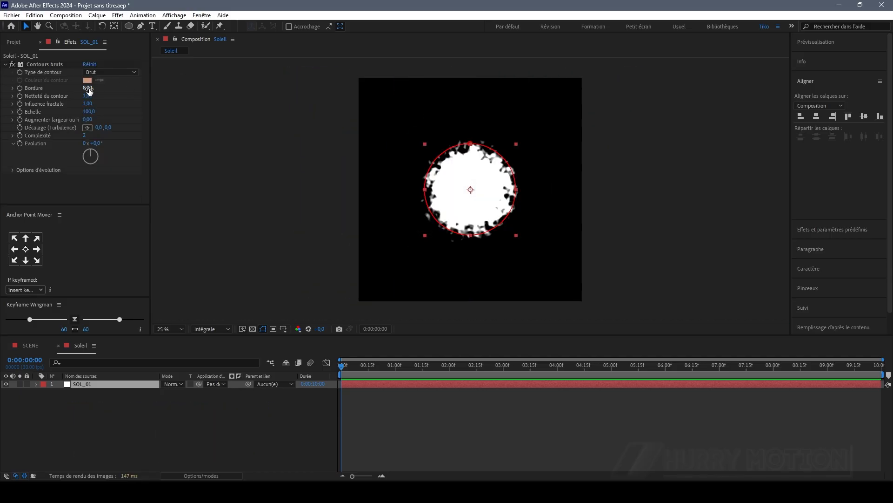
Try a Bordure value of 500 in the Contours bruts effect
{"action": "left_click", "coordinate": [88, 88]}
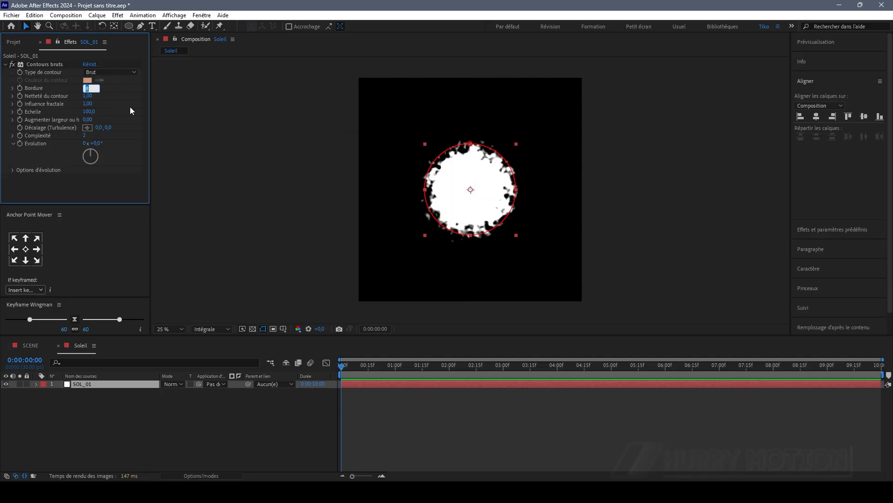
{"action": "type", "text": "500"}
{"action": "key", "text": "Return"}
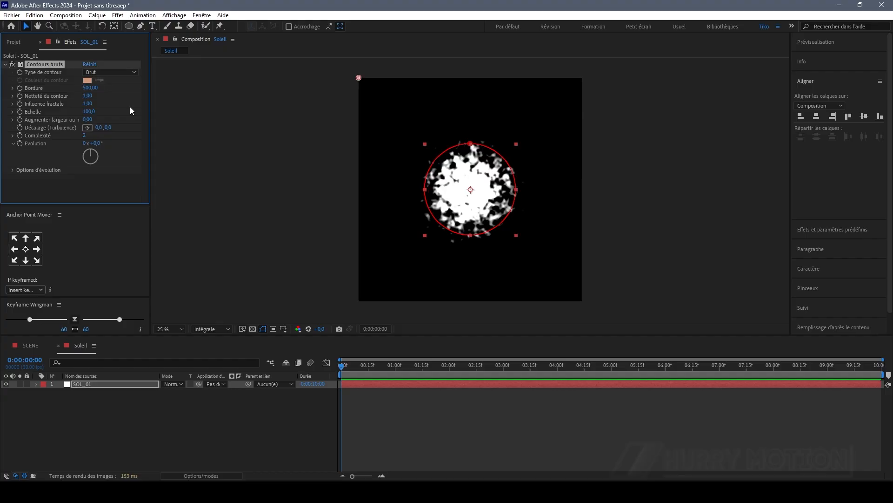
Set the Bordure of the Contours bruts effect on SOL_01 to 250
{"action": "key", "text": "period"}
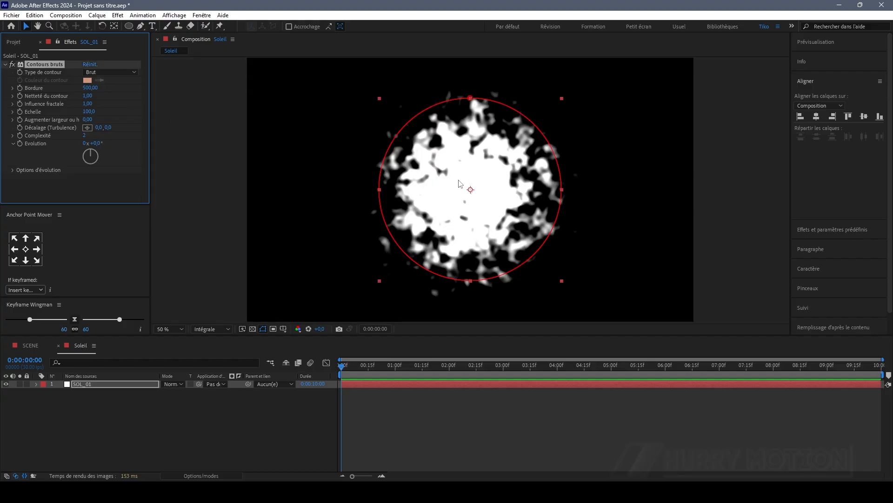
{"action": "left_click", "coordinate": [90, 88]}
{"action": "type", "text": "250"}
{"action": "key", "text": "Return"}
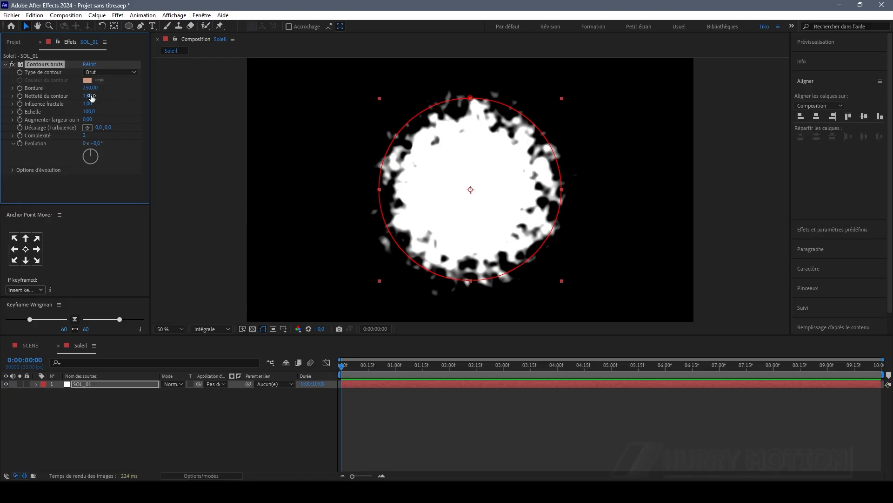
Set the Contours bruts effect's Netteté du contour to 0.1 and its Echelle to 80
{"action": "left_click", "coordinate": [89, 96]}
{"action": "type", "text": "0.1"}
{"action": "key", "text": "Tab"}
{"action": "key", "text": "Tab"}
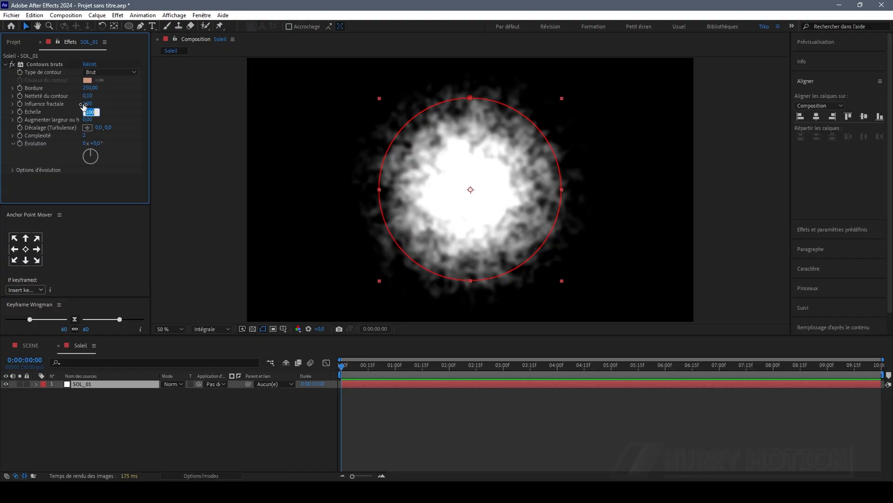
{"action": "type", "text": "80"}
{"action": "key", "text": "Return"}
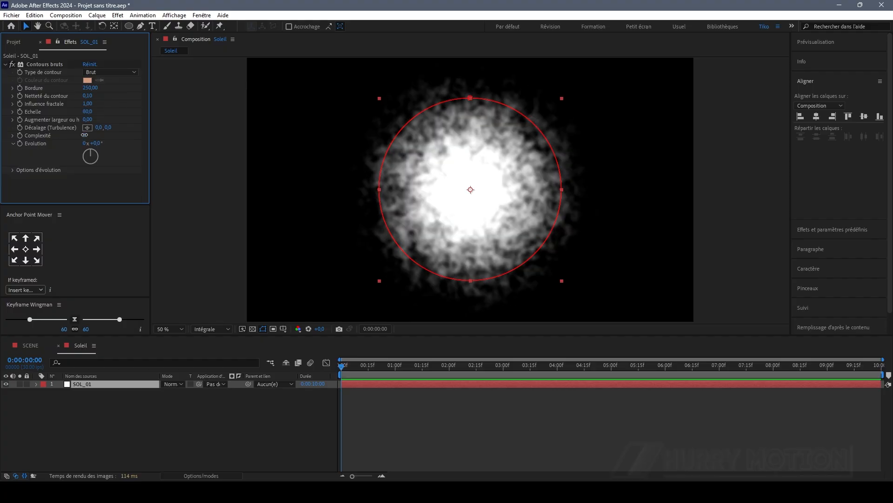
Set the Contours bruts effect's Complexité to 10 and drive its Evolution with the expression time*50
{"action": "left_click_drag", "start_coordinate": [84, 135], "coordinate": [88, 135]}
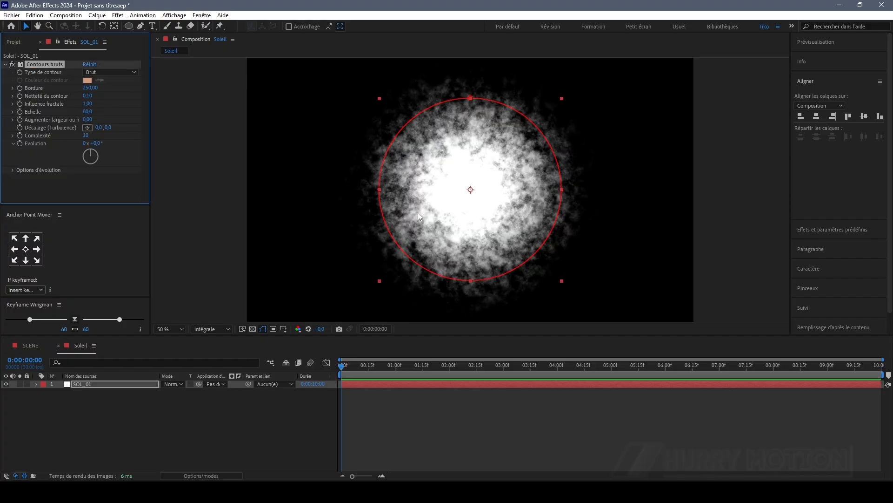
{"action": "left_click_drag", "start_coordinate": [99, 147], "coordinate": [92, 155]}
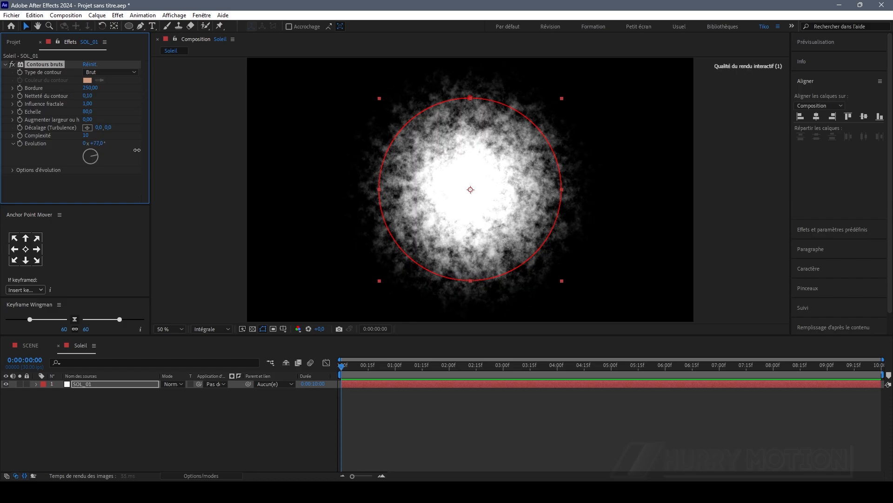
{"action": "left_click", "coordinate": [21, 145], "text": "alt"}
{"action": "type", "text": "time*"}
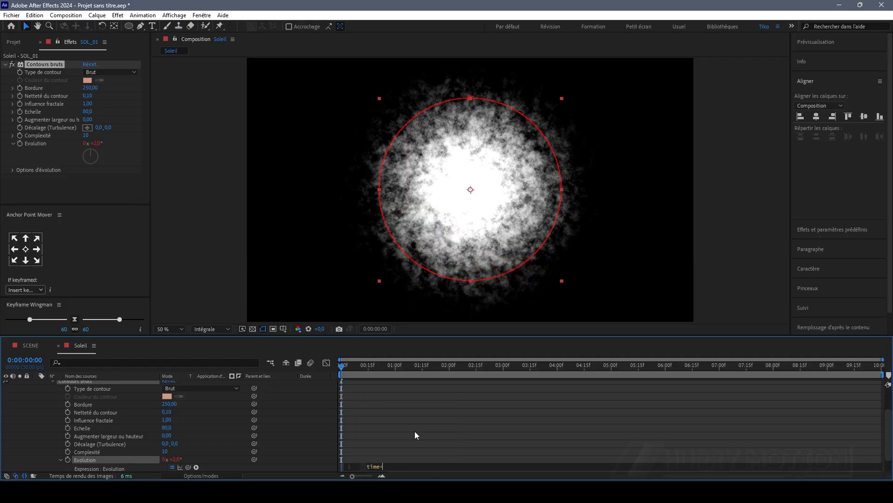
{"action": "type", "text": "50"}
{"action": "key", "text": "KP_Enter"}
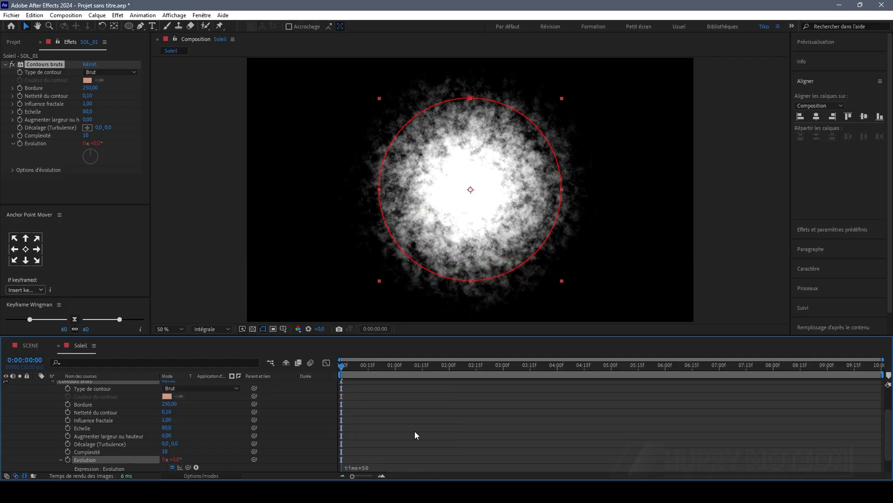
Preview the animated Evolution of the sun texture at 100% view, and return to the start of the timeline
{"action": "key", "text": "slash"}
{"action": "key", "text": "space"}
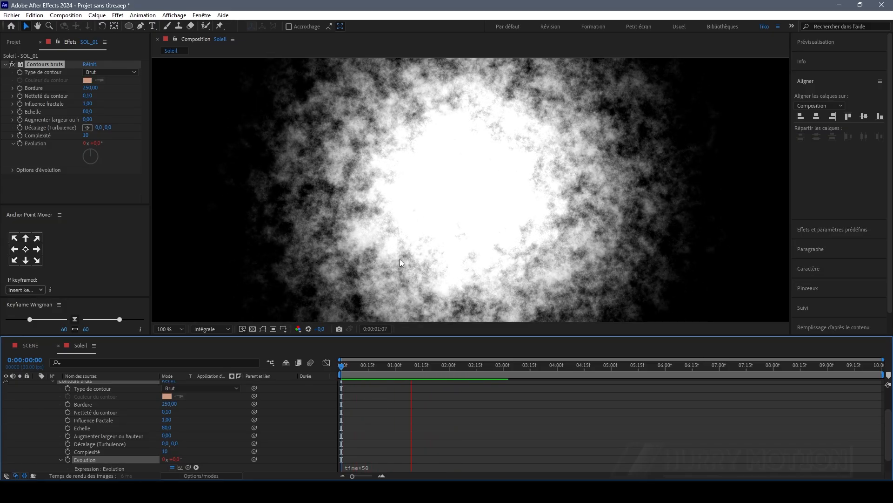
{"action": "key", "text": "space"}
{"action": "key", "text": "Home"}
Collapse the SOL_01 layer's properties and duplicate the layer
{"action": "scroll", "coordinate": [140, 387], "scroll_direction": "up", "scroll_amount": 3}
{"action": "left_click", "coordinate": [36, 385]}
{"action": "left_click", "coordinate": [80, 389]}
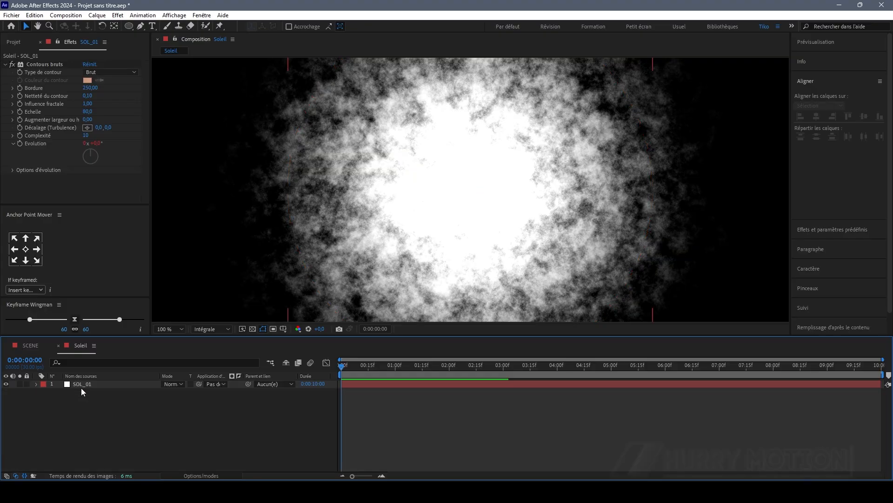
{"action": "left_click", "coordinate": [82, 386]}
{"action": "key", "text": "ctrl+d"}
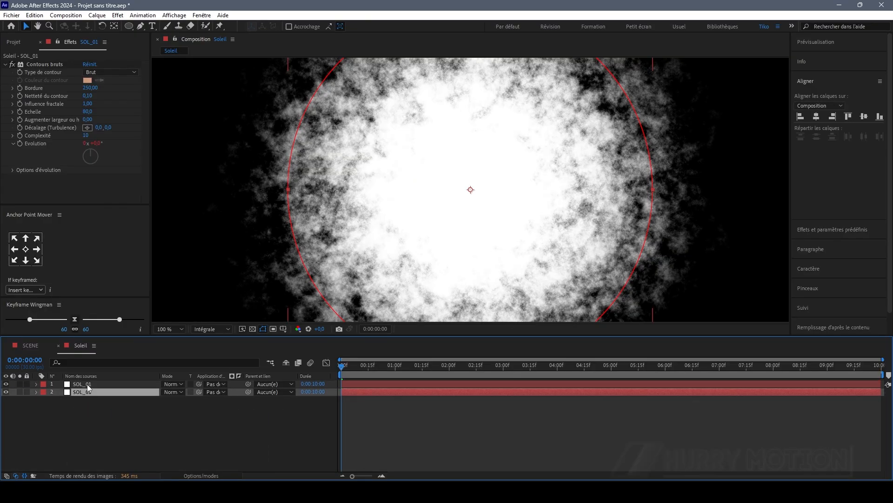
Set the upper SOL_01 layer's Opacité to 50% and its mask feather to 25 pixels
{"action": "left_click", "coordinate": [87, 385]}
{"action": "key", "text": "t"}
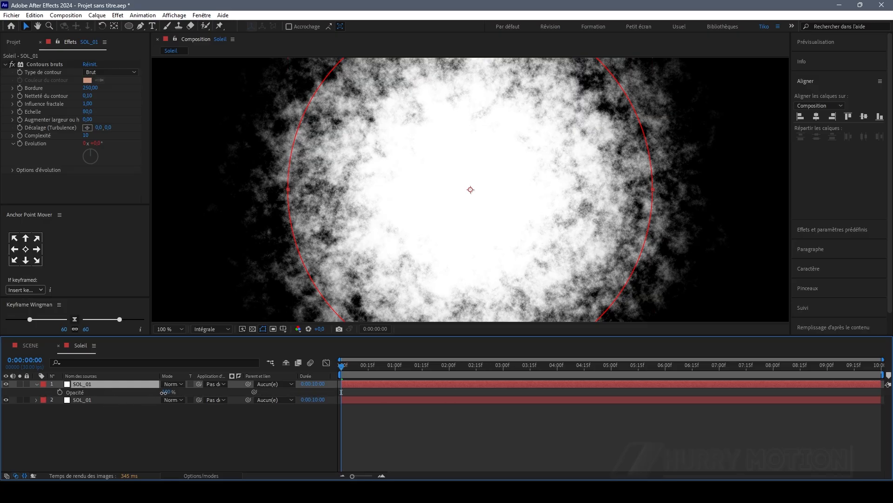
{"action": "type", "text": "50"}
{"action": "key", "text": "Return"}
{"action": "key", "text": "t"}
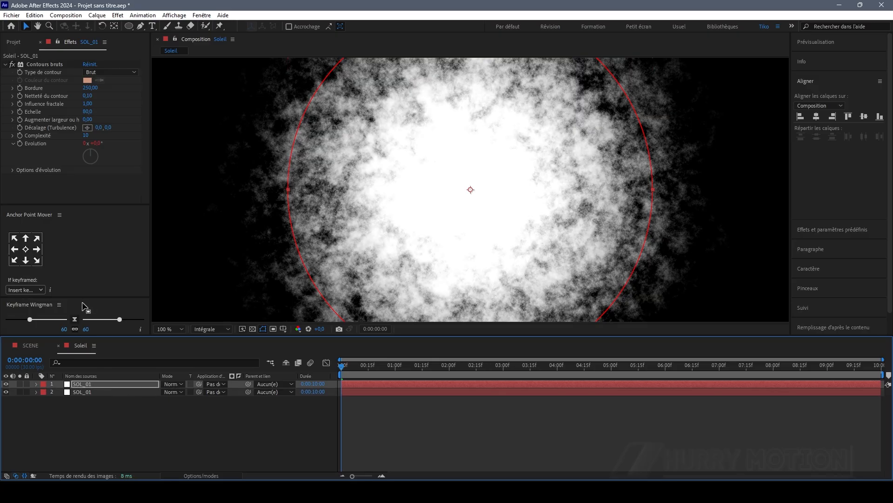
{"action": "key", "text": "f"}
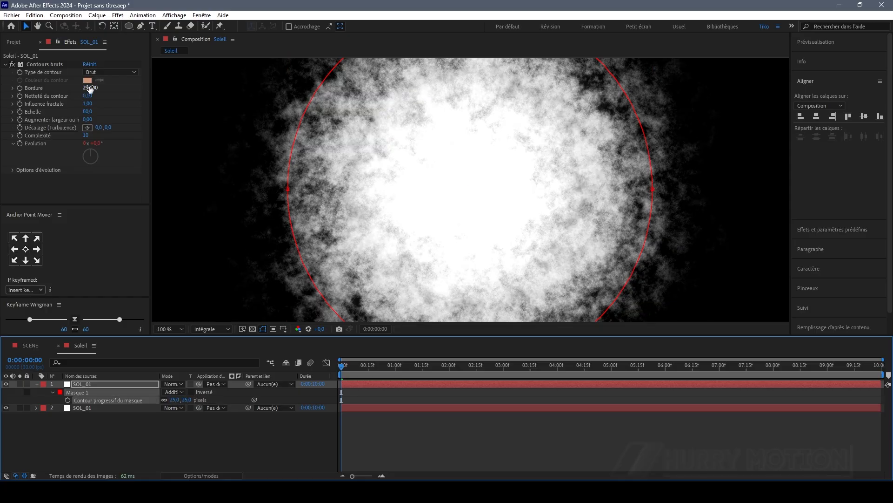
Set the upper SOL_01 layer's Contours bruts Bordure to 200 and Echelle to 150
{"action": "left_click", "coordinate": [90, 88]}
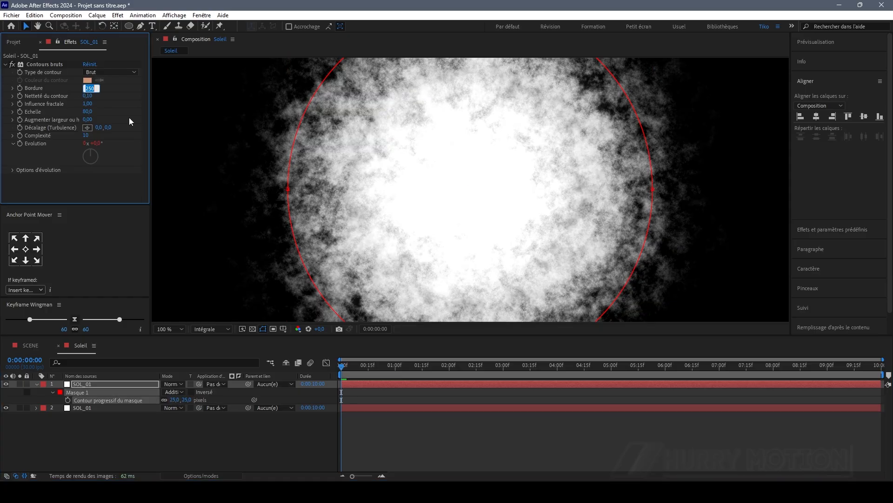
{"action": "type", "text": "200"}
{"action": "left_click", "coordinate": [90, 95]}
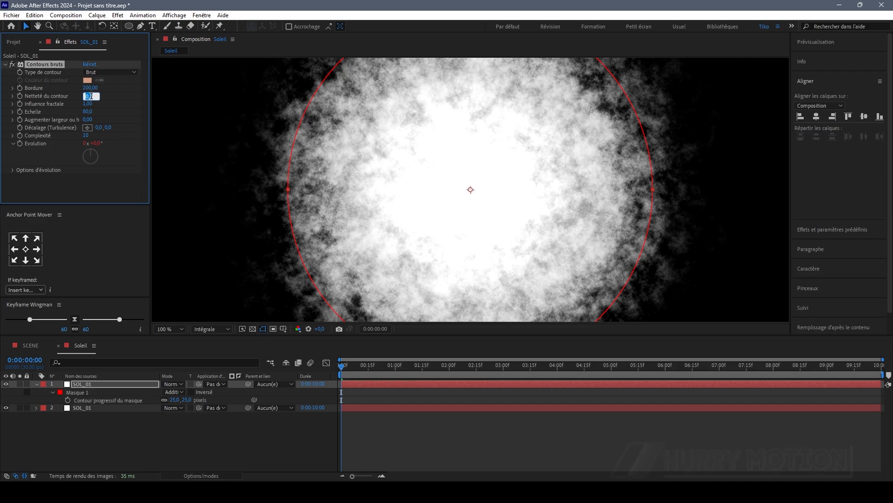
{"action": "left_click", "coordinate": [88, 112]}
{"action": "type", "text": "150"}
{"action": "left_click", "coordinate": [36, 383]}
Duplicate the upper SOL_01 layer and set the new copy's Contours bruts Bordure to 100
{"action": "key", "text": "ctrl+d"}
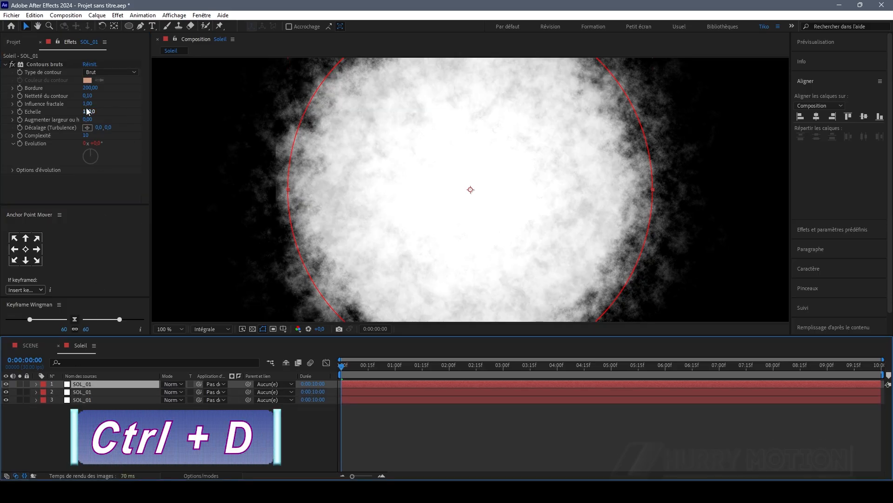
{"action": "left_click", "coordinate": [88, 88]}
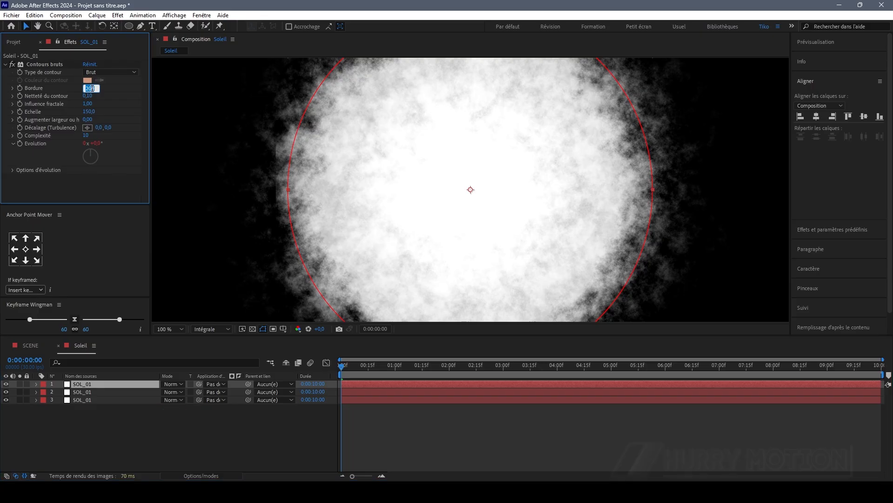
{"action": "type", "text": "1"}
{"action": "left_click", "coordinate": [86, 210]}
{"action": "scroll", "coordinate": [354, 193], "scroll_direction": "down", "scroll_amount": 1}
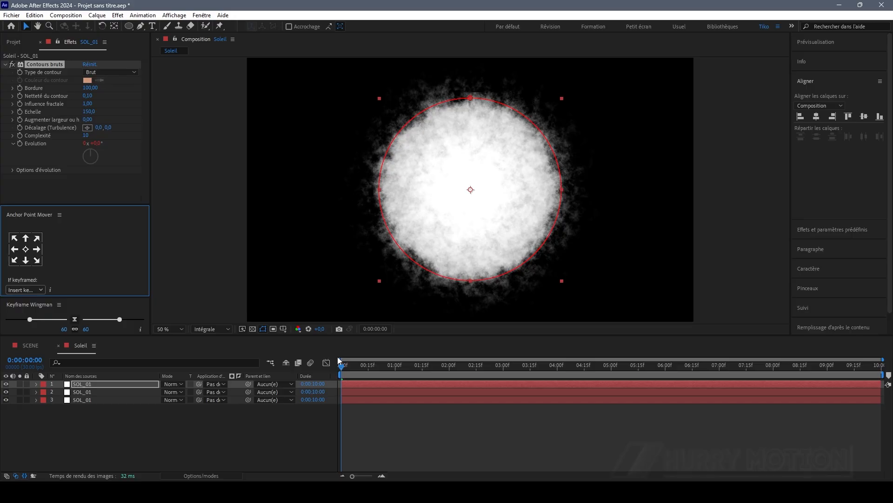
Hide the mask outlines and review the layered sun animation, stopping at 0:00:01:17
{"action": "left_click", "coordinate": [263, 329]}
{"action": "key", "text": "space"}
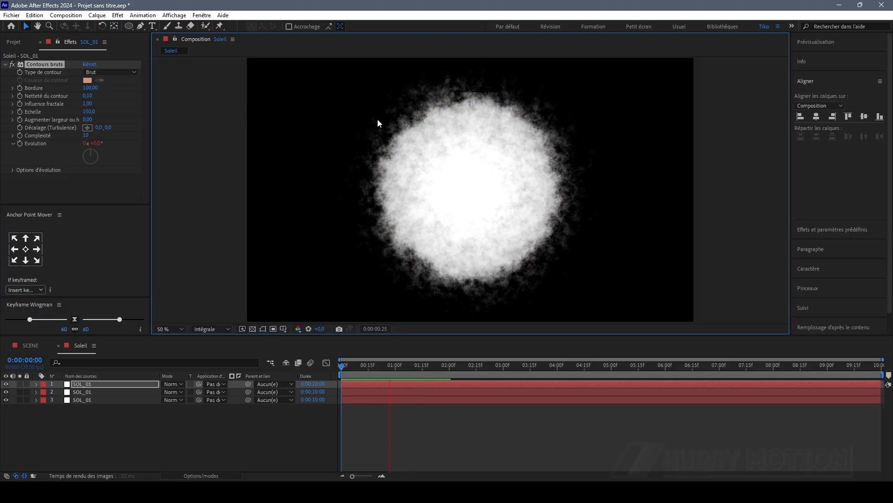
{"action": "left_click", "coordinate": [442, 366]}
{"action": "left_click_drag", "start_coordinate": [443, 366], "coordinate": [426, 366]}
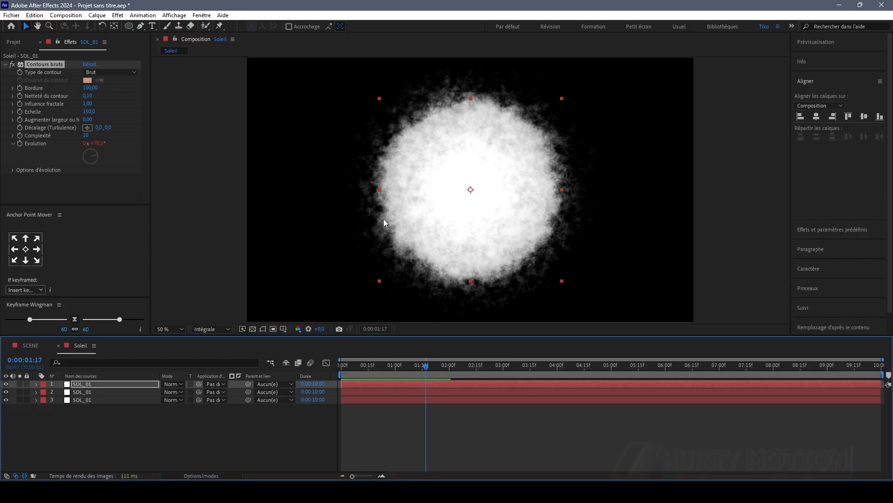
Set the mask feather of the lowest SOL_01 layer to 200 pixels
{"action": "left_click", "coordinate": [78, 398]}
{"action": "key", "text": "f"}
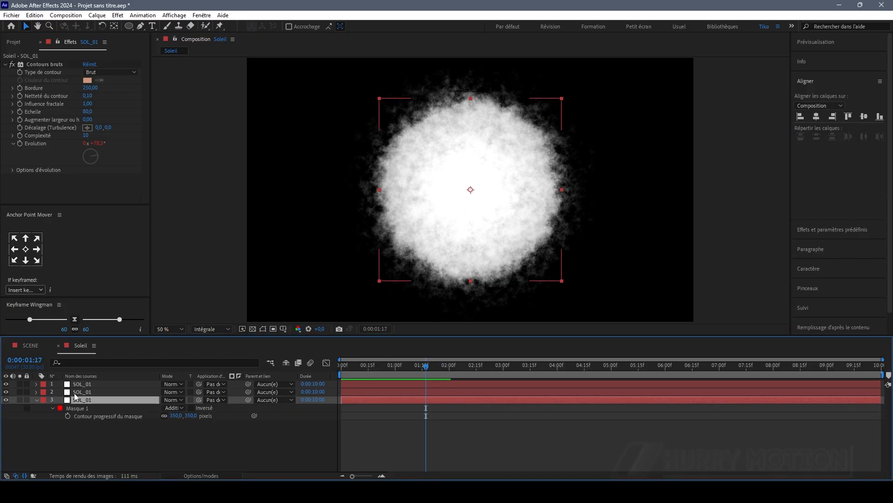
{"action": "left_click_drag", "start_coordinate": [175, 416], "coordinate": [163, 418]}
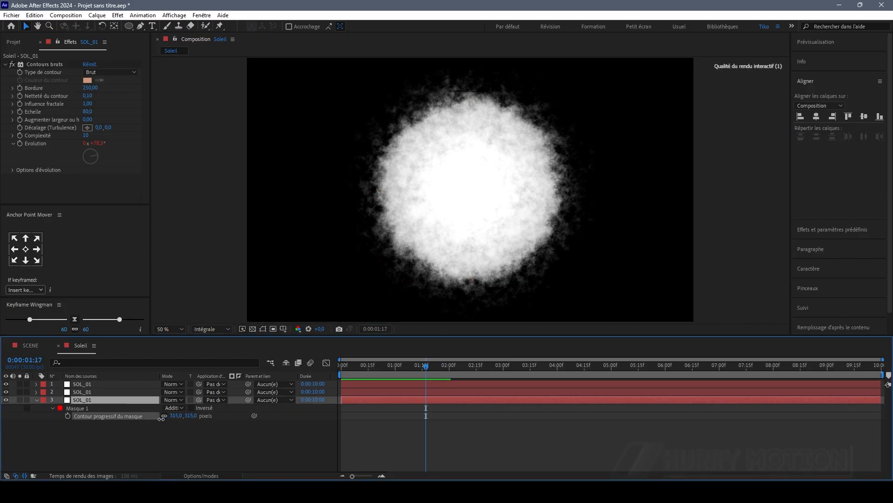
{"action": "left_click", "coordinate": [172, 415]}
{"action": "type", "text": "200"}
{"action": "key", "text": "Return"}
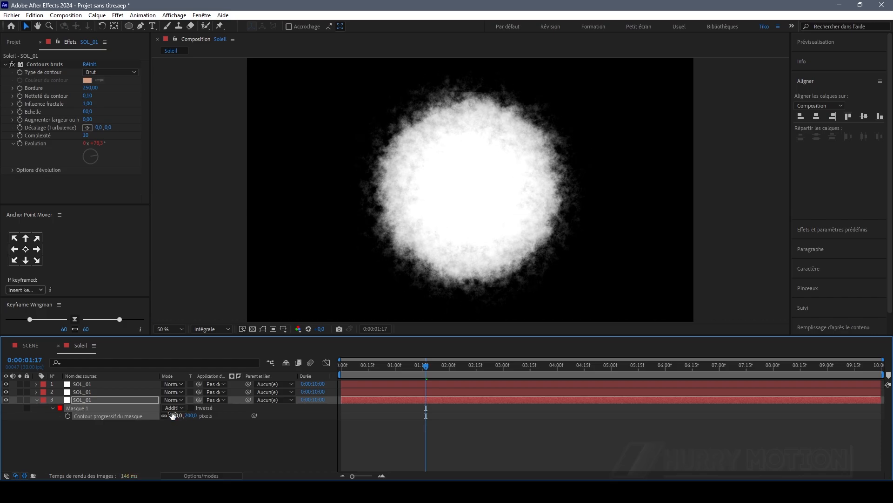
{"action": "left_click", "coordinate": [36, 400]}
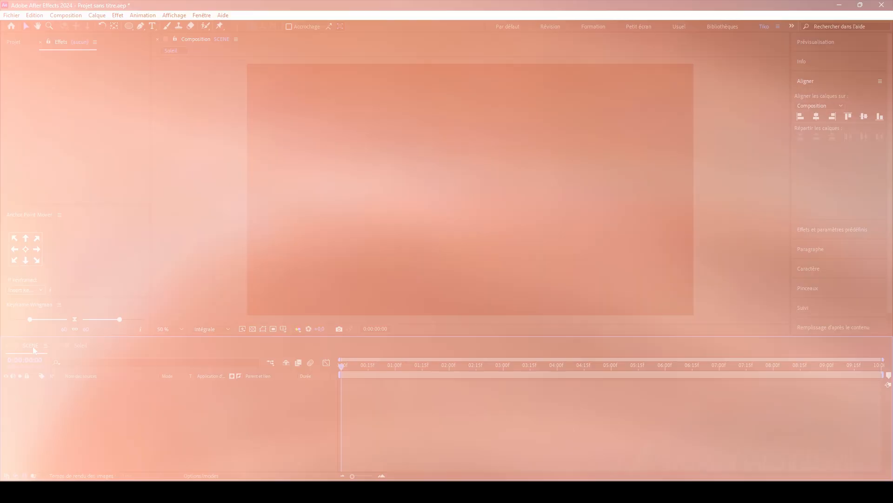
Add the Soleil composition as a layer in the SCENE composition
{"action": "left_click", "coordinate": [31, 345]}
{"action": "left_click", "coordinate": [13, 42]}
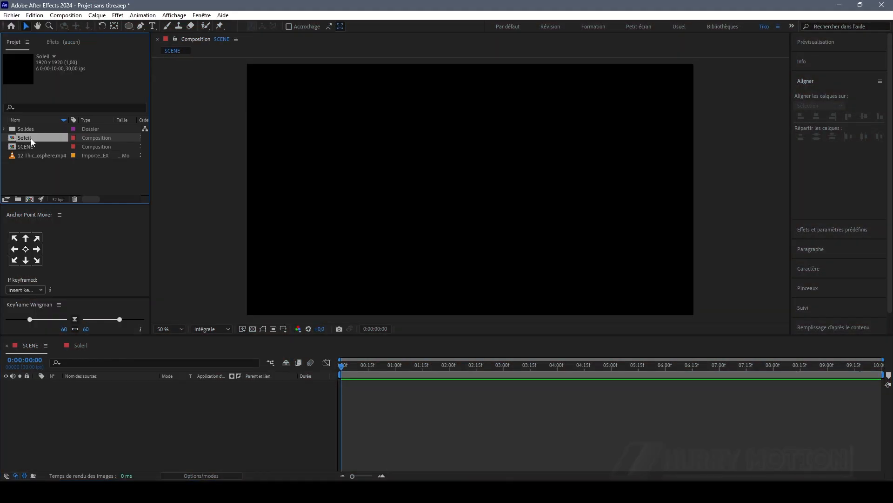
{"action": "left_click_drag", "start_coordinate": [31, 138], "coordinate": [99, 395]}
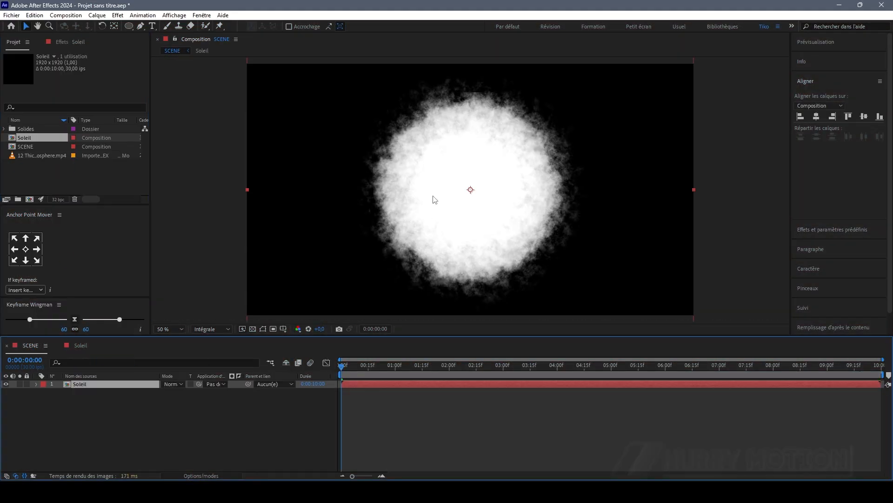
{"action": "key", "text": "comma"}
{"action": "key", "text": "comma"}
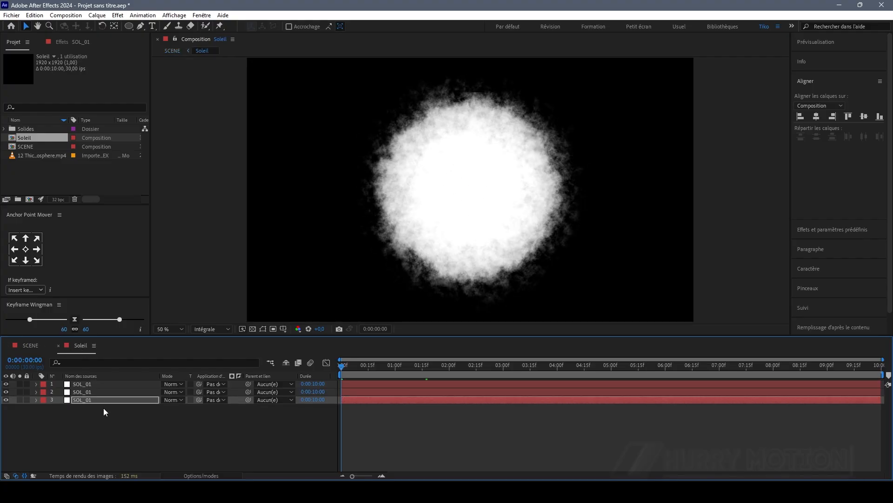
Create a null object in the Soleil composition and parent the three SOL_01 layers to it
{"action": "left_click", "coordinate": [100, 432]}
{"action": "right_click", "coordinate": [100, 431]}
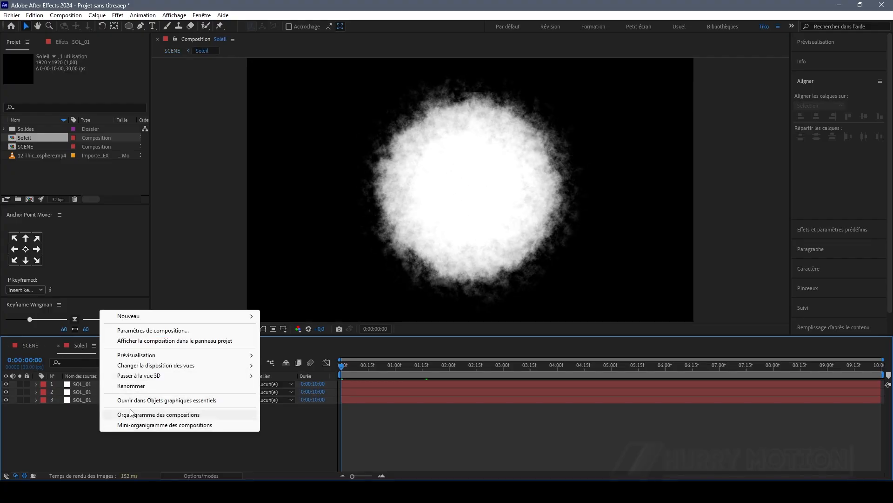
{"action": "mouse_move", "coordinate": [244, 316]}
{"action": "left_click", "coordinate": [293, 372]}
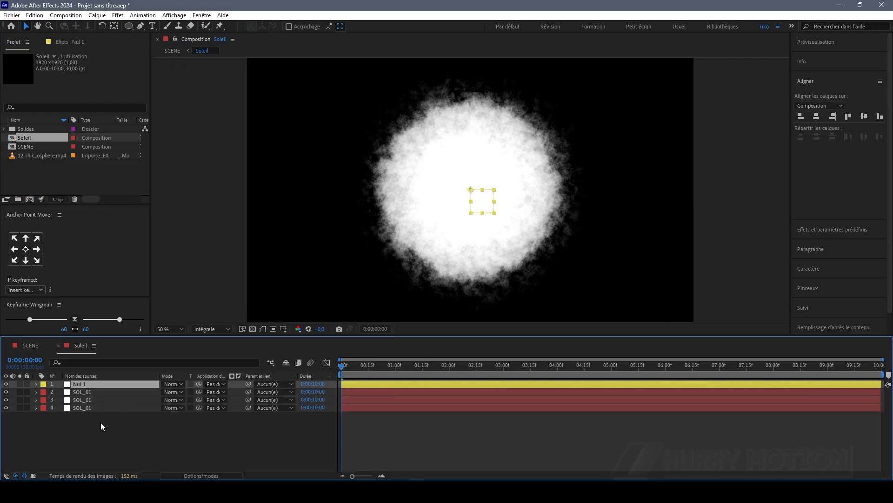
{"action": "left_click_drag", "start_coordinate": [101, 423], "coordinate": [104, 391]}
{"action": "left_click_drag", "start_coordinate": [246, 407], "coordinate": [121, 387]}
Scale the null object down to about 52% and check the smaller sun in the SCENE composition
{"action": "left_click", "coordinate": [96, 384]}
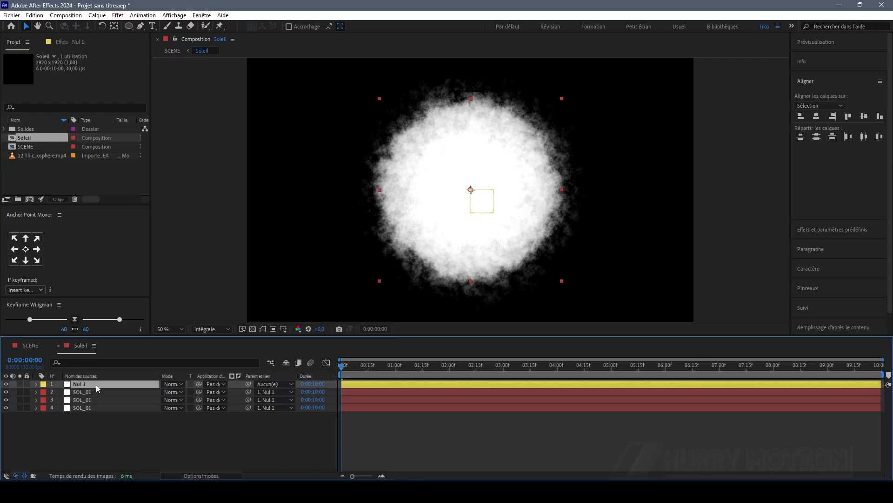
{"action": "key", "text": "s"}
{"action": "left_click_drag", "start_coordinate": [174, 395], "coordinate": [155, 396]}
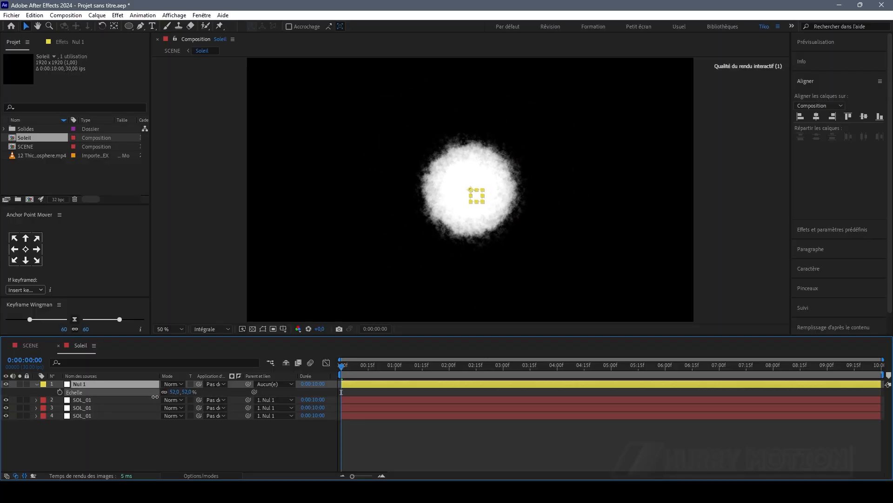
{"action": "left_click", "coordinate": [107, 451]}
{"action": "left_click", "coordinate": [31, 346]}
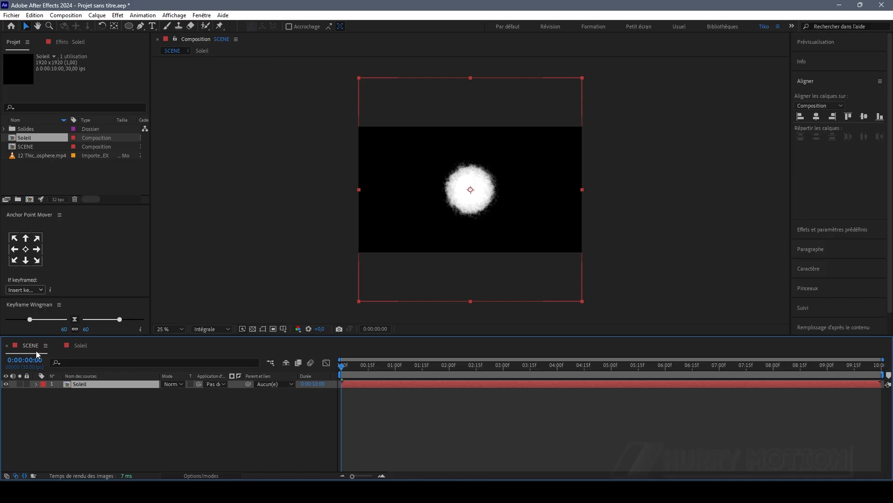
{"action": "scroll", "coordinate": [395, 236], "scroll_direction": "up", "scroll_amount": 2}
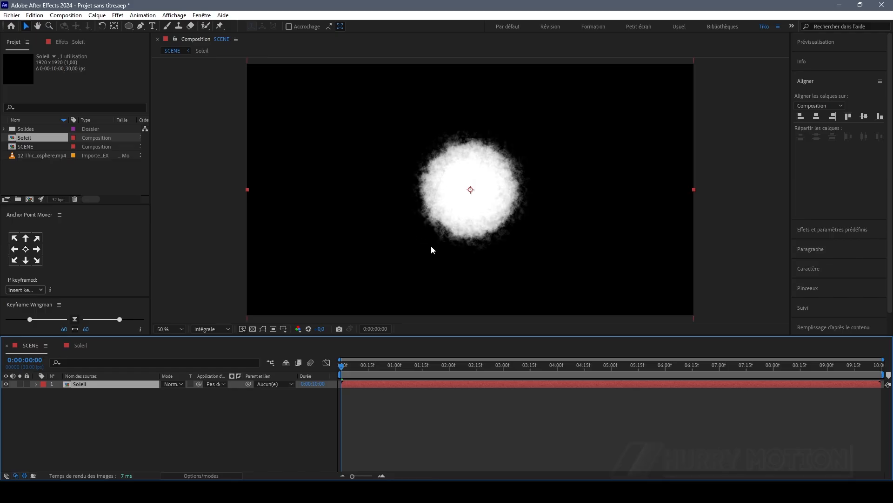
Create a black 1080 x 1080 px solid named ECLIPSE in the SCENE composition
{"action": "left_click", "coordinate": [88, 399]}
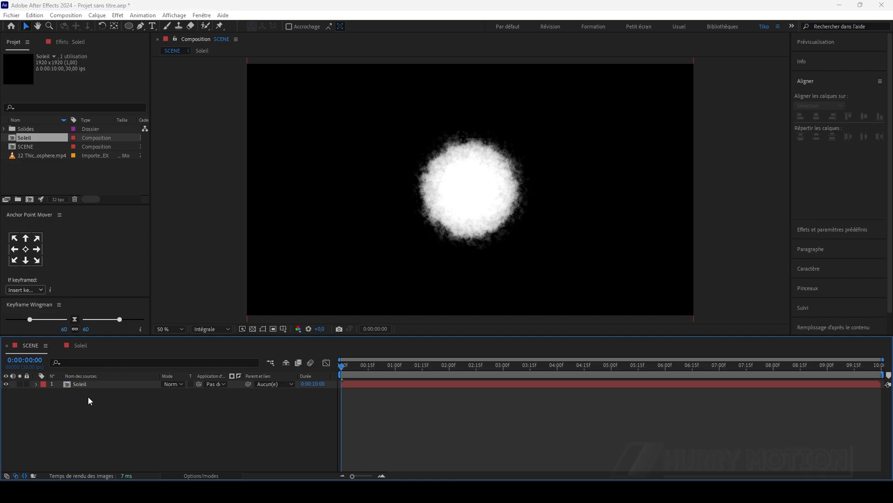
{"action": "key", "text": "ctrl+y"}
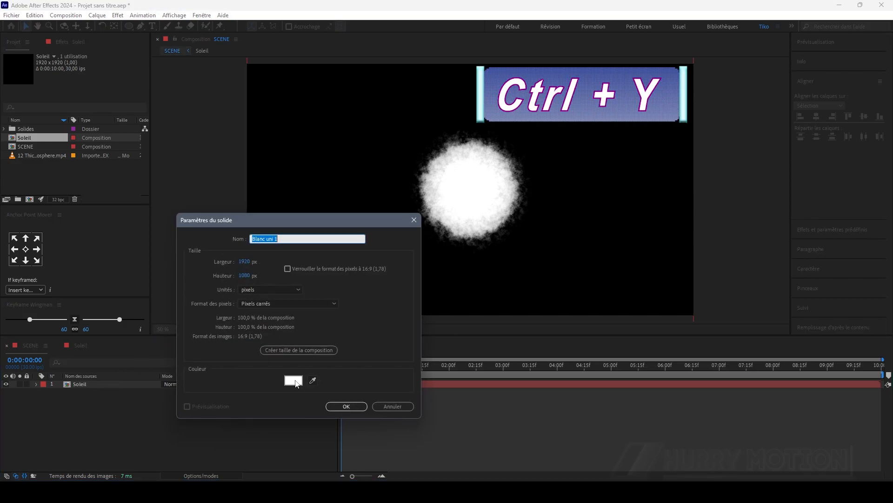
{"action": "left_click", "coordinate": [245, 262]}
{"action": "type", "text": "1080"}
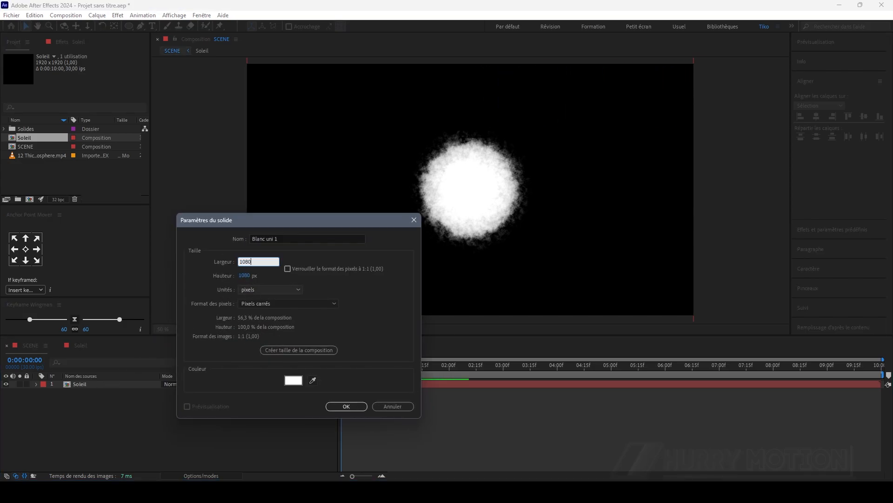
{"action": "left_click", "coordinate": [294, 380]}
{"action": "left_click_drag", "start_coordinate": [121, 376], "coordinate": [9, 441]}
{"action": "left_click", "coordinate": [242, 303]}
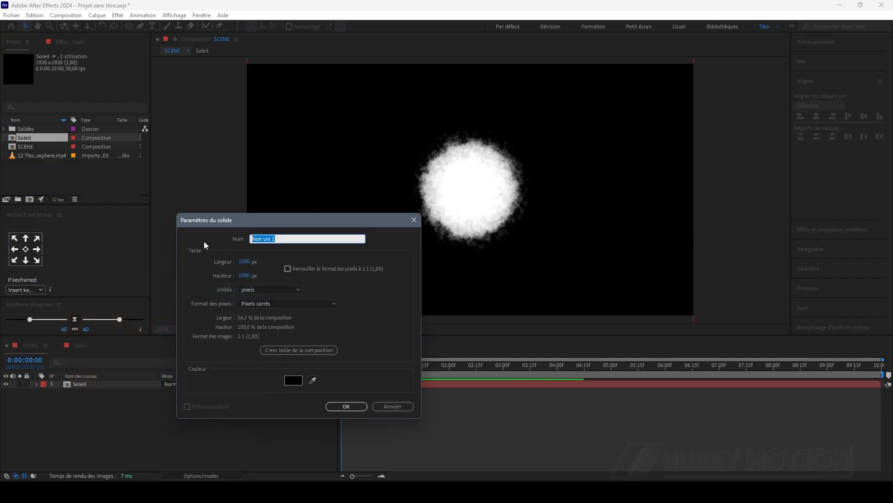
{"action": "type", "text": "ECLIPSE"}
{"action": "left_click", "coordinate": [346, 405]}
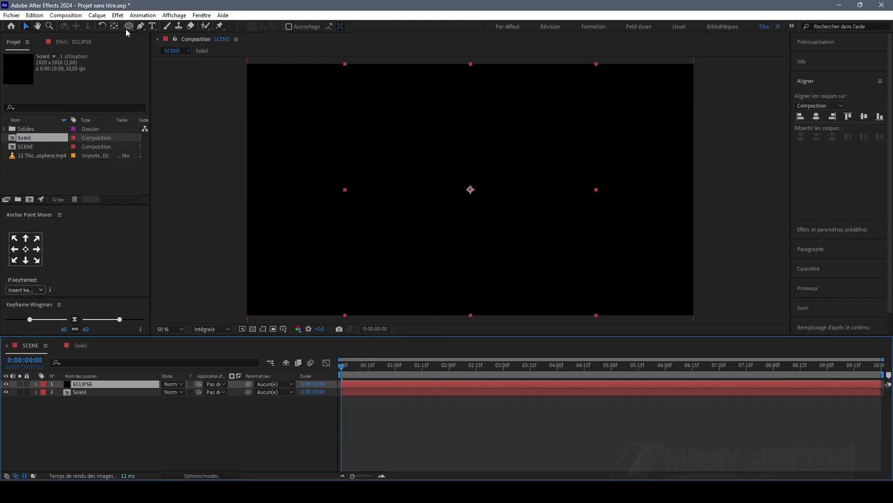
Add a circular mask to the ECLIPSE solid and shrink it evenly about its centre until it covers the sun's bright core
{"action": "double_click", "coordinate": [129, 27]}
{"action": "key", "text": "comma"}
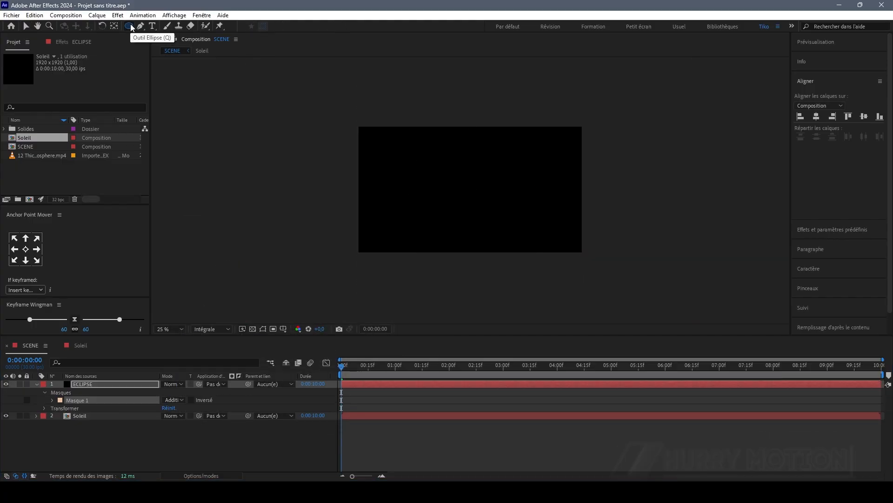
{"action": "key", "text": "v"}
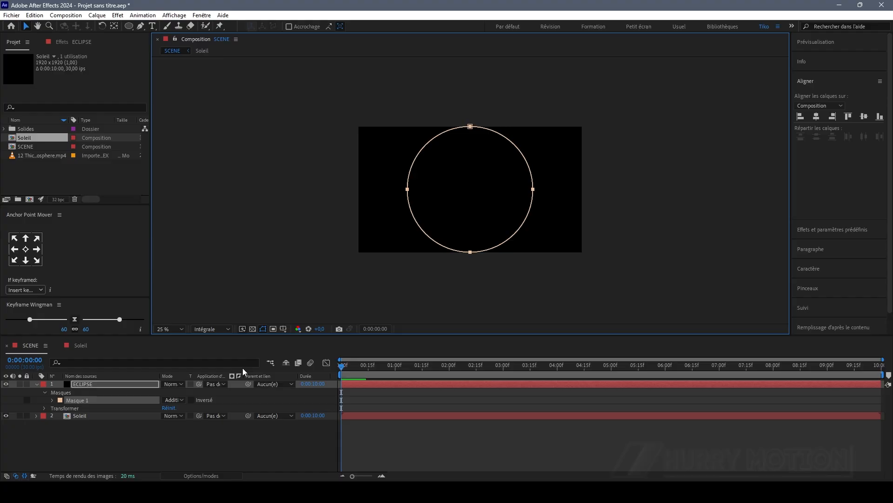
{"action": "key", "text": "period"}
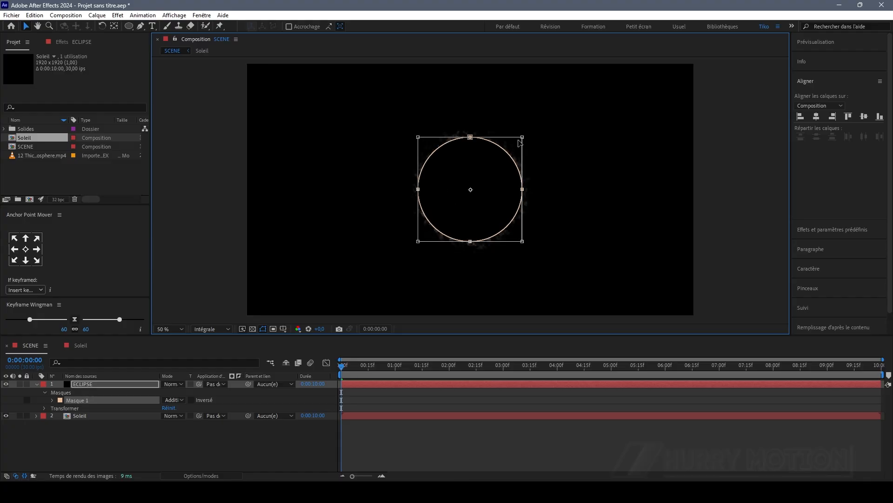
{"action": "key", "text": "period"}
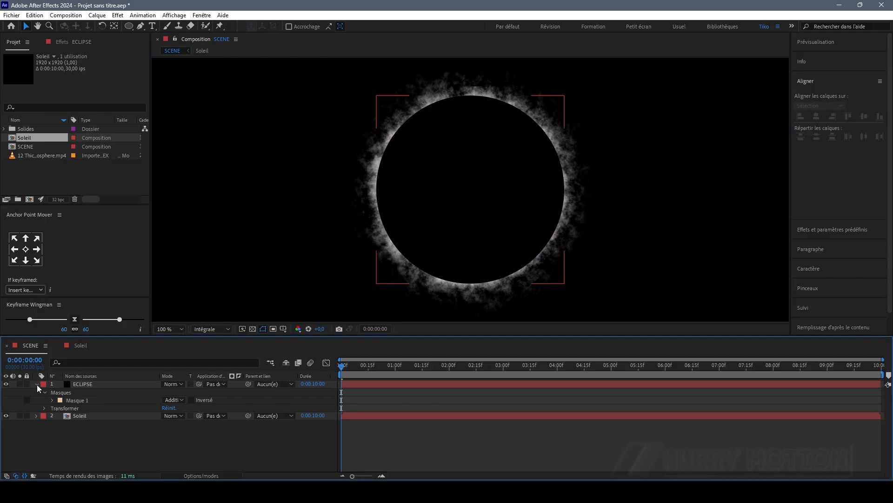
{"action": "left_click", "coordinate": [36, 384]}
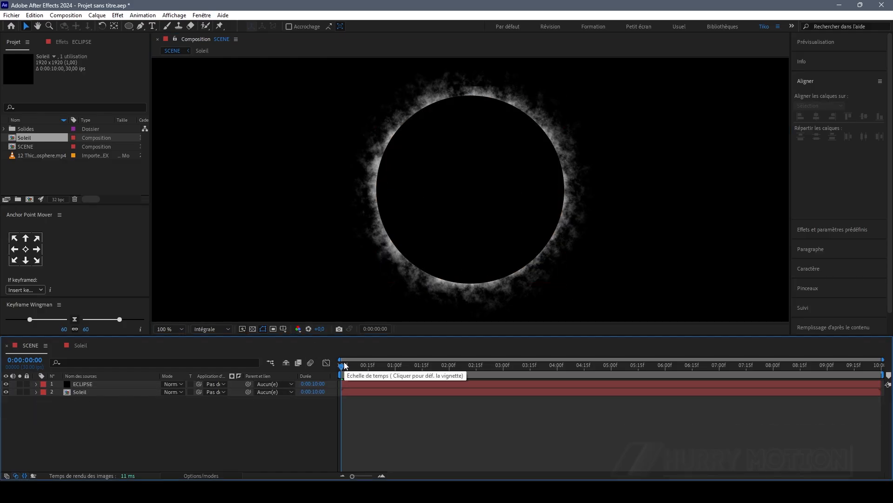
Animate the ECLIPSE layer's position from 1225, 540 at the start to 754, 540 at 0:00:09:29
{"action": "left_click", "coordinate": [84, 384]}
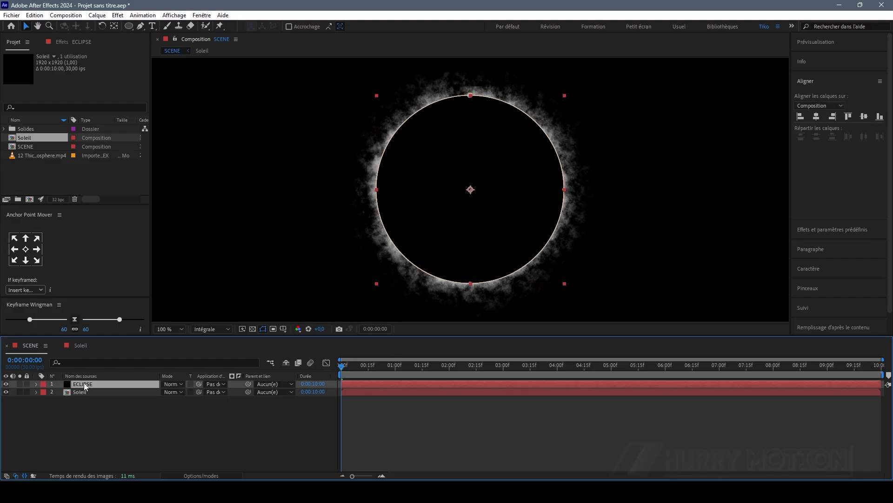
{"action": "key", "text": "p"}
{"action": "left_click_drag", "start_coordinate": [168, 392], "coordinate": [304, 403]}
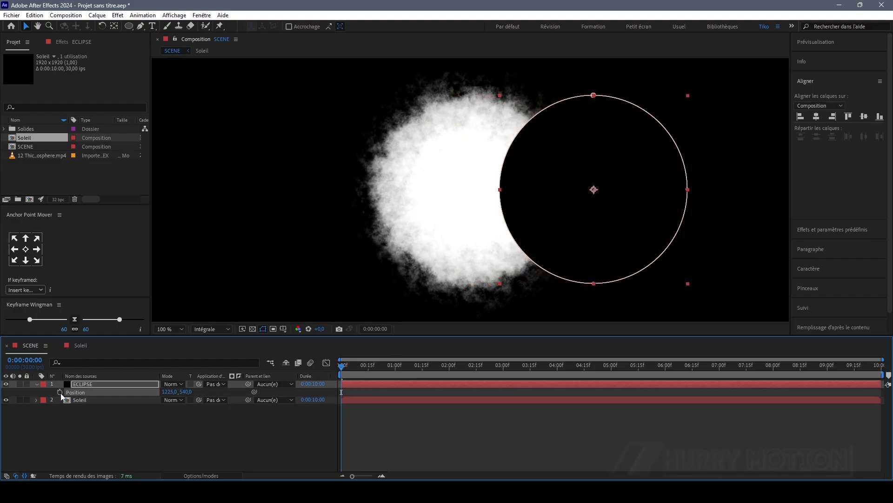
{"action": "left_click_drag", "start_coordinate": [377, 373], "coordinate": [882, 375]}
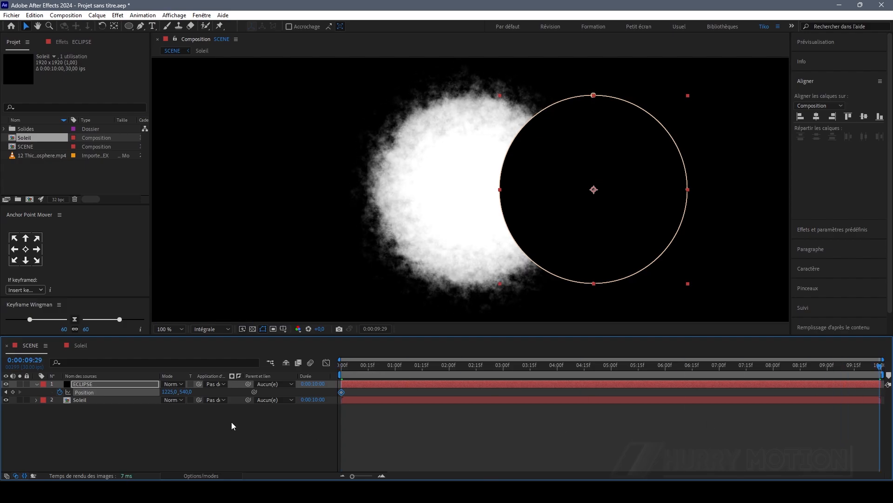
{"action": "left_click_drag", "start_coordinate": [168, 397], "coordinate": [62, 396]}
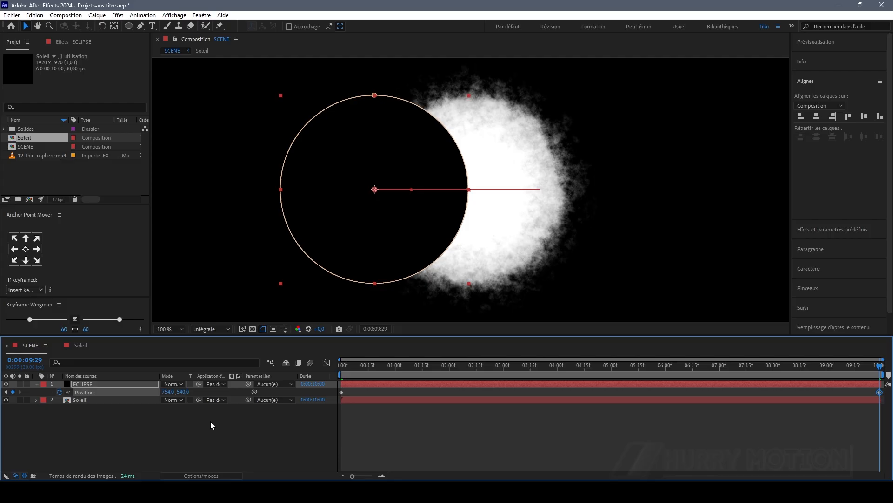
{"action": "left_click", "coordinate": [210, 423]}
Set the ECLIPSE mask's feather to 5 pixels and hide the mask outlines to inspect the softened edge
{"action": "left_click", "coordinate": [86, 384]}
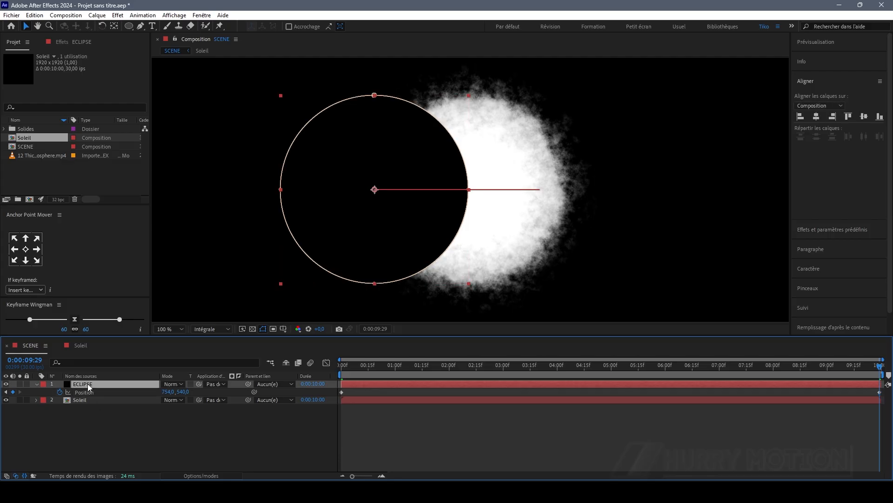
{"action": "key", "text": "f"}
{"action": "left_click", "coordinate": [178, 400]}
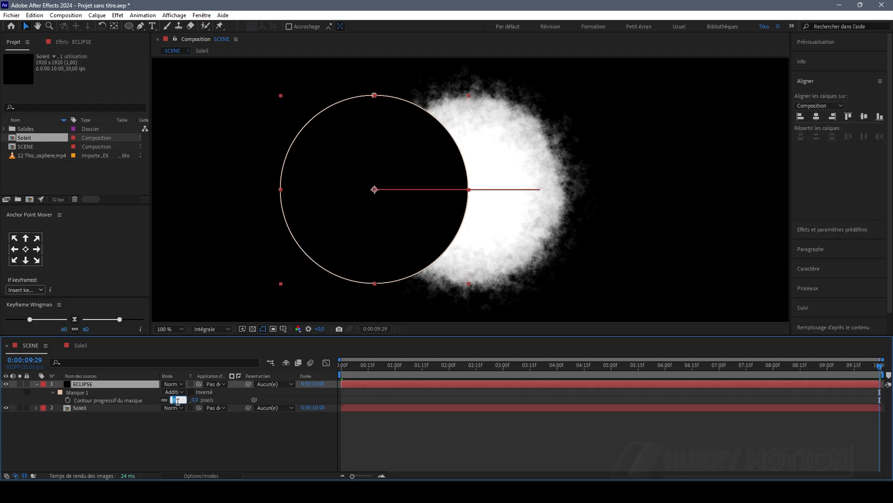
{"action": "type", "text": "5"}
{"action": "key", "text": "Return"}
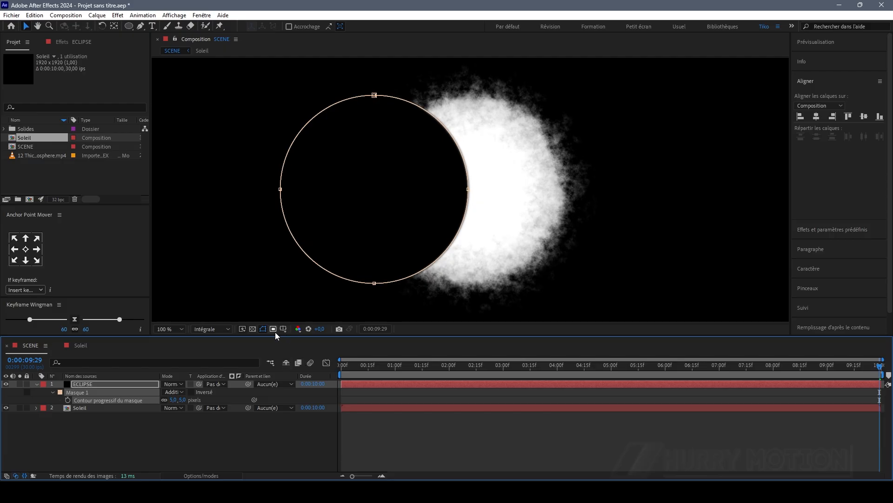
{"action": "left_click", "coordinate": [264, 328]}
{"action": "scroll", "coordinate": [454, 186], "scroll_direction": "up", "scroll_amount": 1}
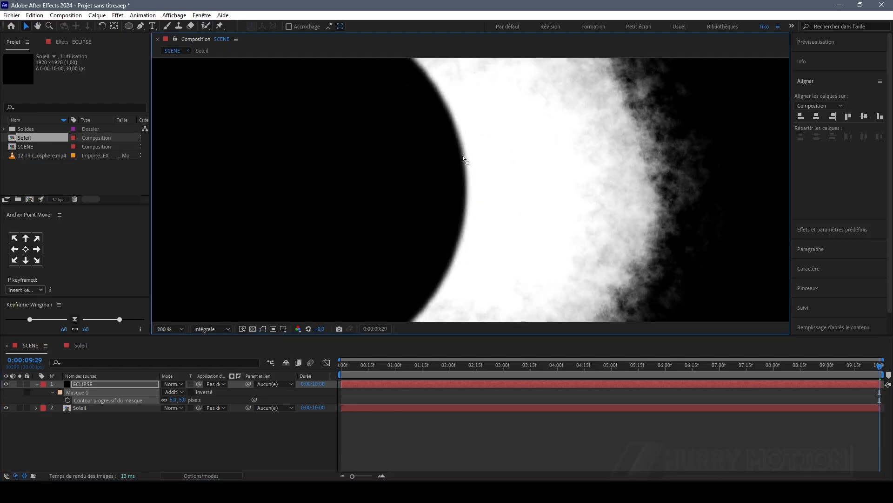
Apply Contours bruts to ECLIPSE with Bordure 8, Netteté du contour 0,47, Influence fractale 0,68, Echelle 38 and Complexité 10
{"action": "key", "text": "ctrl+space"}
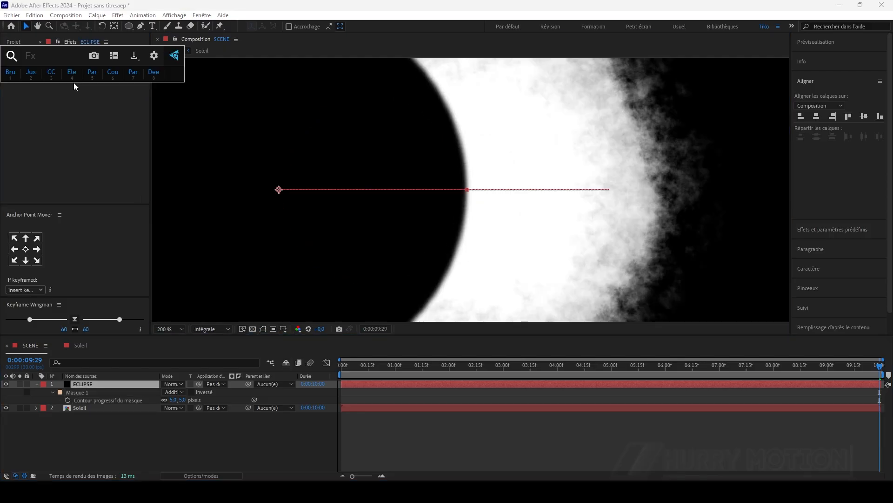
{"action": "type", "text": "cont"}
{"action": "left_click", "coordinate": [77, 138]}
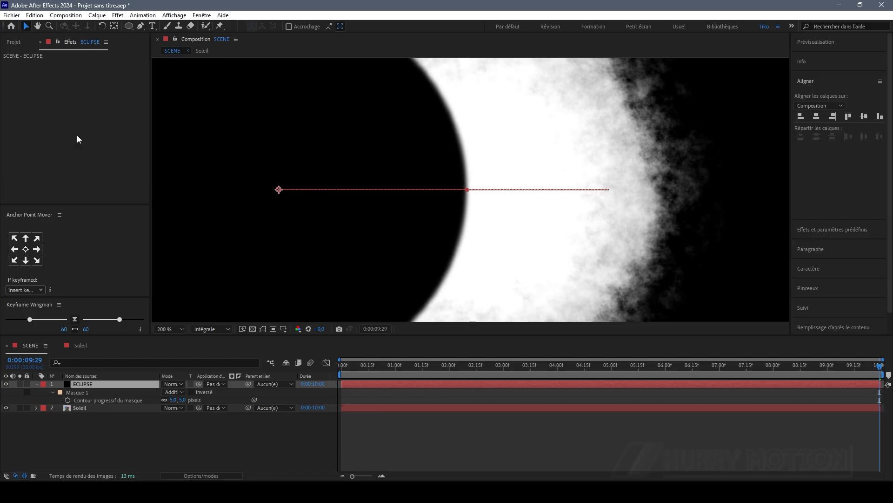
{"action": "left_click", "coordinate": [89, 88]}
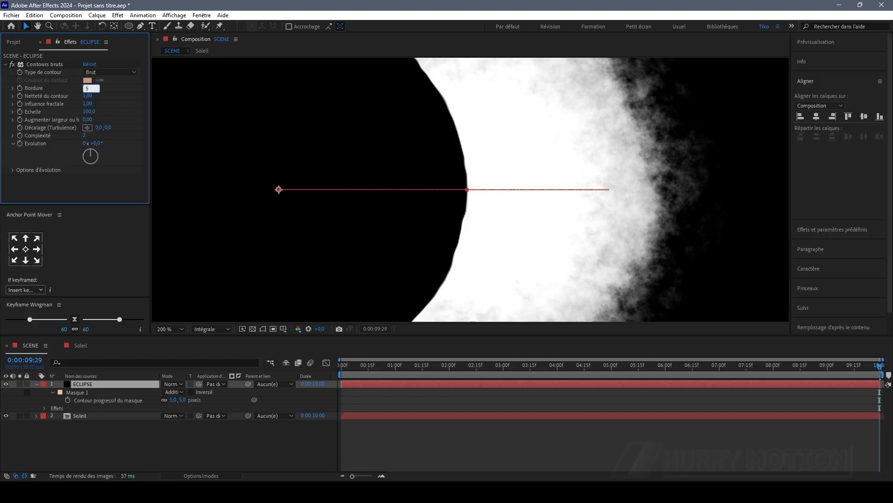
{"action": "type", "text": "5"}
{"action": "key", "text": "Return"}
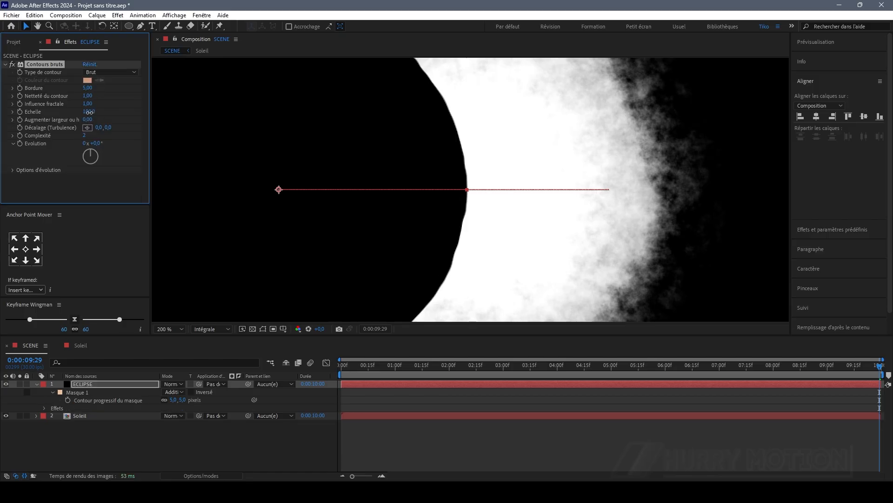
{"action": "left_click_drag", "start_coordinate": [89, 112], "coordinate": [59, 119]}
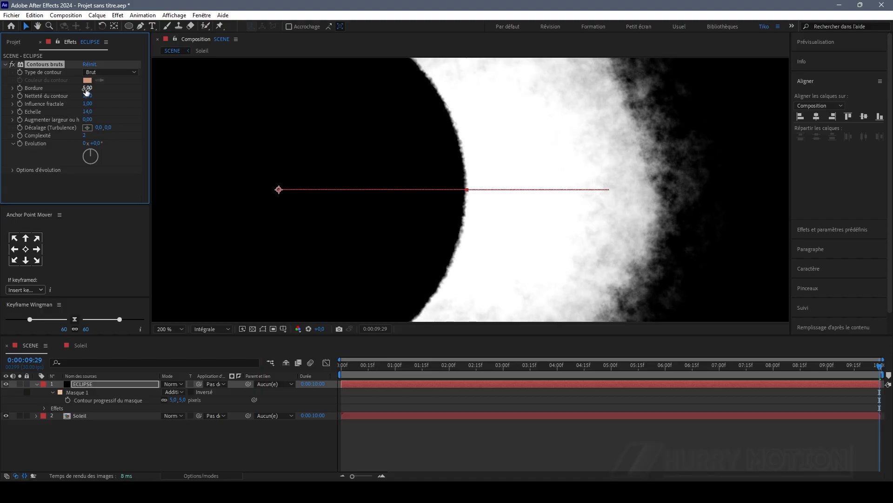
{"action": "left_click_drag", "start_coordinate": [88, 89], "coordinate": [59, 105]}
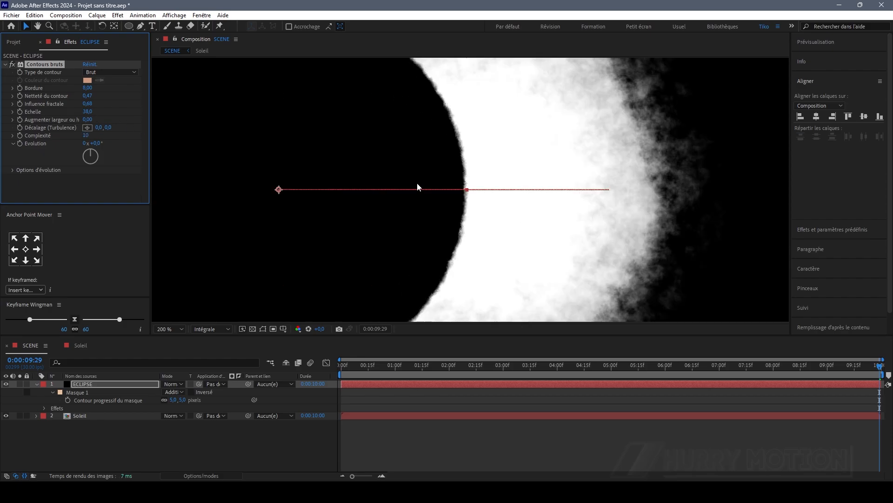
Drive the Contours bruts Evolution with the expression time*50 and scrub through the composition to check the eclipse
{"action": "left_click", "coordinate": [21, 144], "text": "alt"}
{"action": "type", "text": "time"}
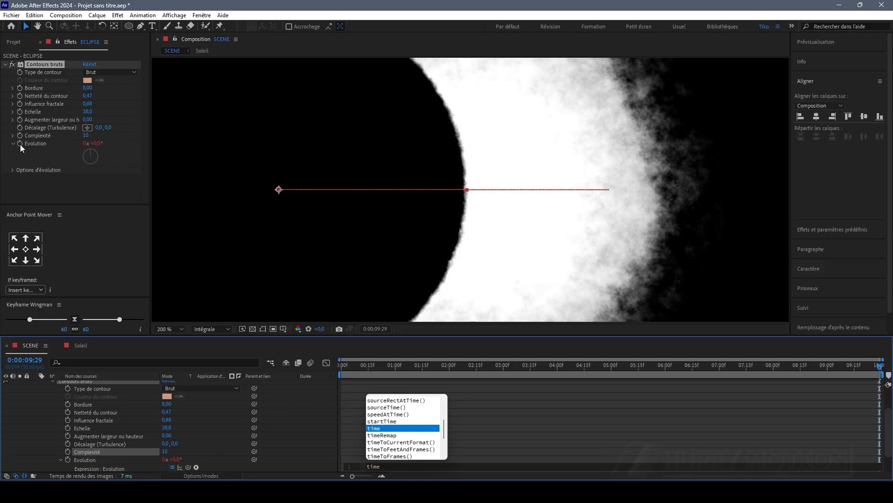
{"action": "type", "text": "*50"}
{"action": "key", "text": "KP_Enter"}
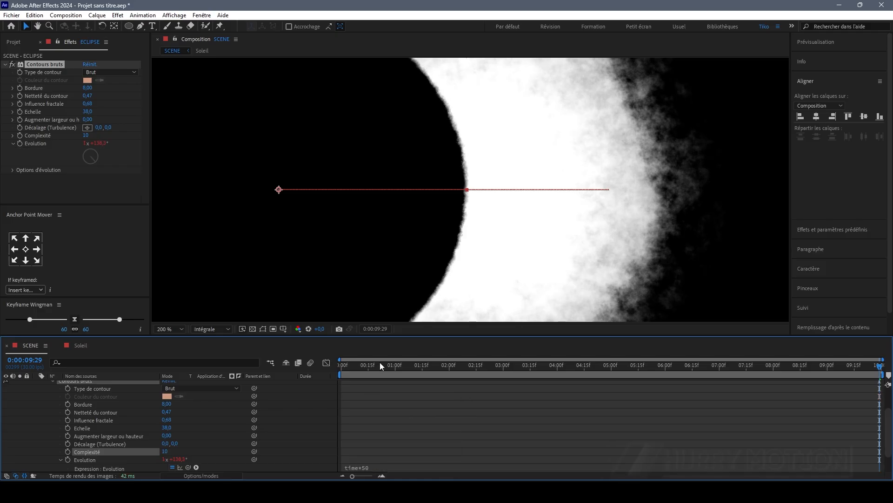
{"action": "left_click_drag", "start_coordinate": [886, 374], "coordinate": [582, 376]}
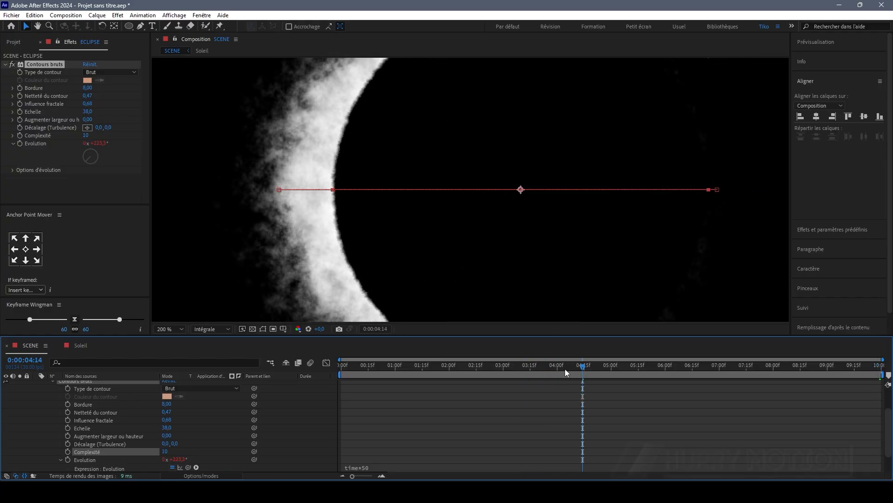
{"action": "scroll", "coordinate": [365, 192], "scroll_direction": "down", "scroll_amount": 4}
{"action": "left_click_drag", "start_coordinate": [584, 367], "coordinate": [341, 360]}
{"action": "scroll", "coordinate": [77, 414], "scroll_direction": "up", "scroll_amount": 2}
{"action": "left_click", "coordinate": [37, 384]}
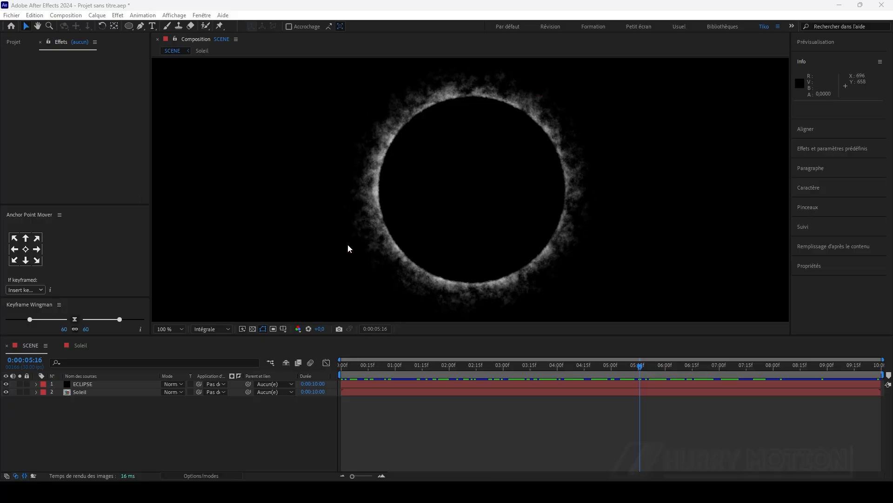
Show the title/action safe guides and draw a circle with a 4 px white outline from the composition's centre along the disc's edge
{"action": "left_click", "coordinate": [115, 427]}
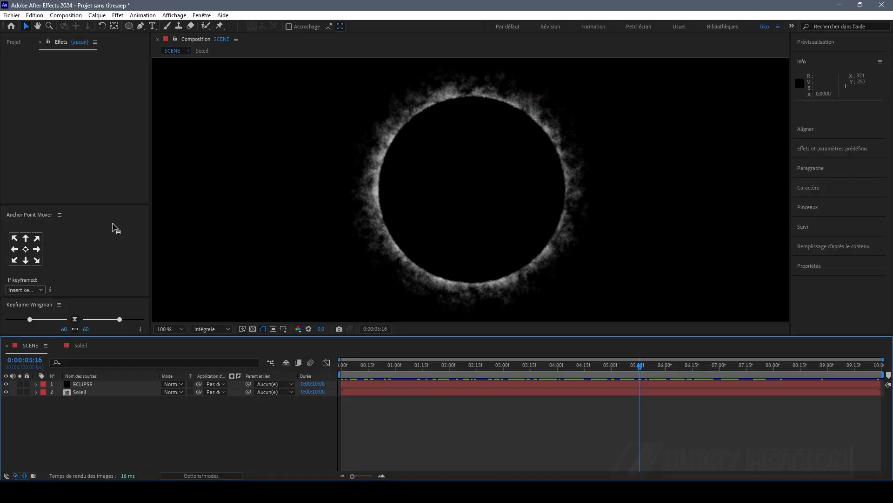
{"action": "left_click", "coordinate": [131, 26]}
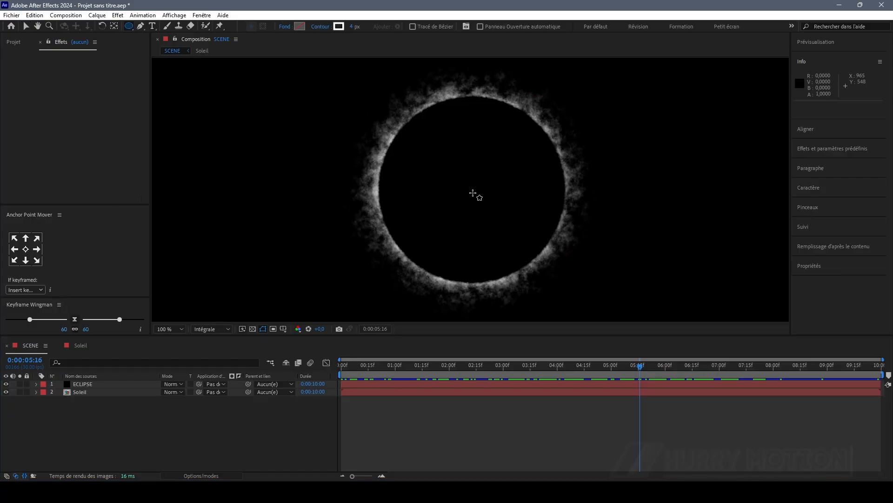
{"action": "left_click", "coordinate": [283, 329]}
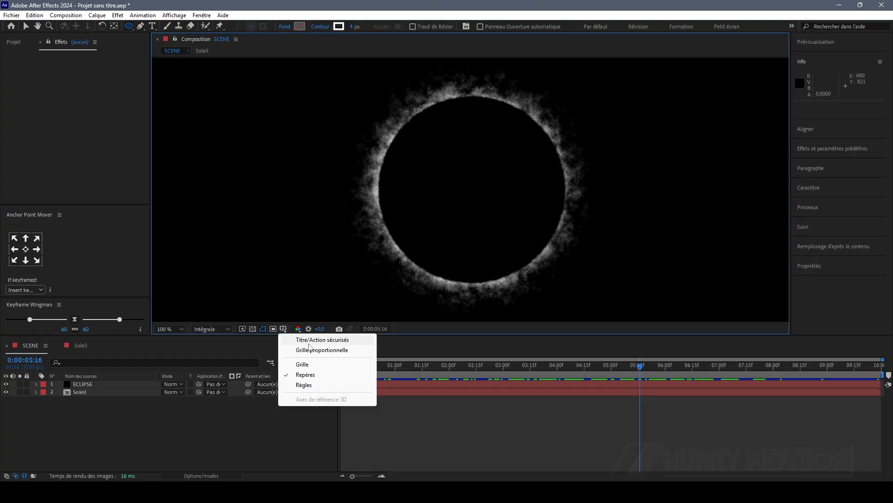
{"action": "left_click", "coordinate": [302, 339]}
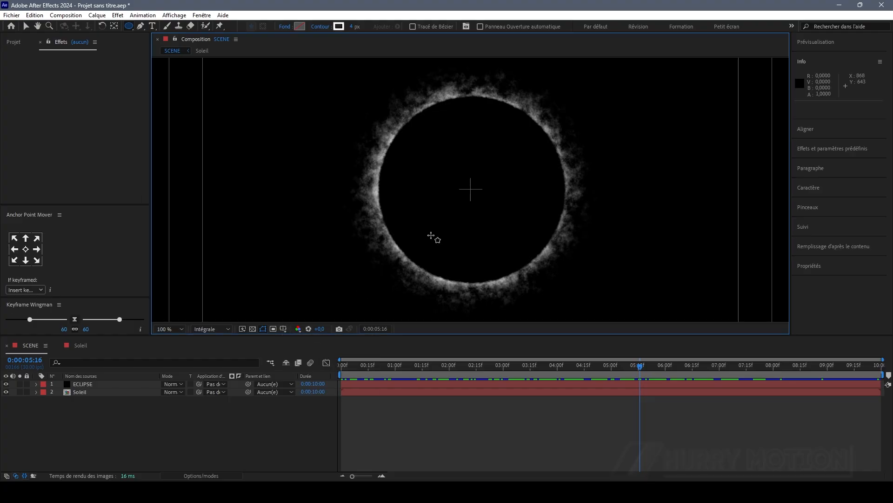
{"action": "left_click", "coordinate": [471, 189]}
{"action": "mouse_move", "coordinate": [471, 189]}
{"action": "left_mouse_down"}
{"action": "mouse_move", "coordinate": [554, 274]}
{"action": "mouse_move", "coordinate": [550, 282]}
{"action": "left_mouse_up"}
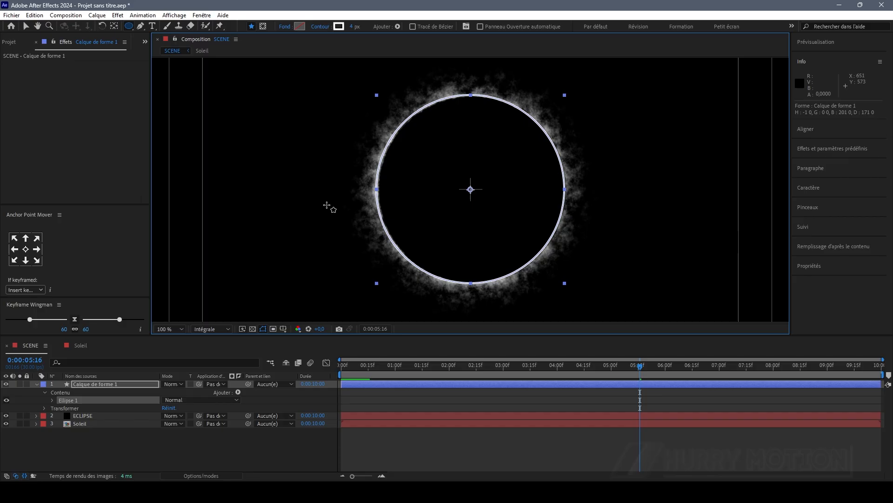
Rename the new circle's shape layer as halo
{"action": "key", "text": "v"}
{"action": "key", "text": "Return"}
{"action": "type", "text": "halo"}
{"action": "key", "text": "Return"}
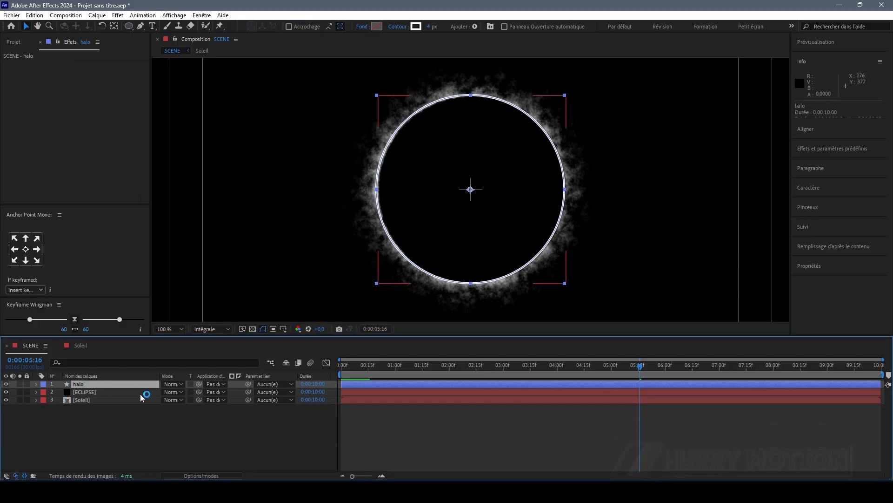
Parent the halo layer to ECLIPSE and place it directly beneath that layer, aligned with the black disc
{"action": "left_click_drag", "start_coordinate": [248, 384], "coordinate": [117, 396]}
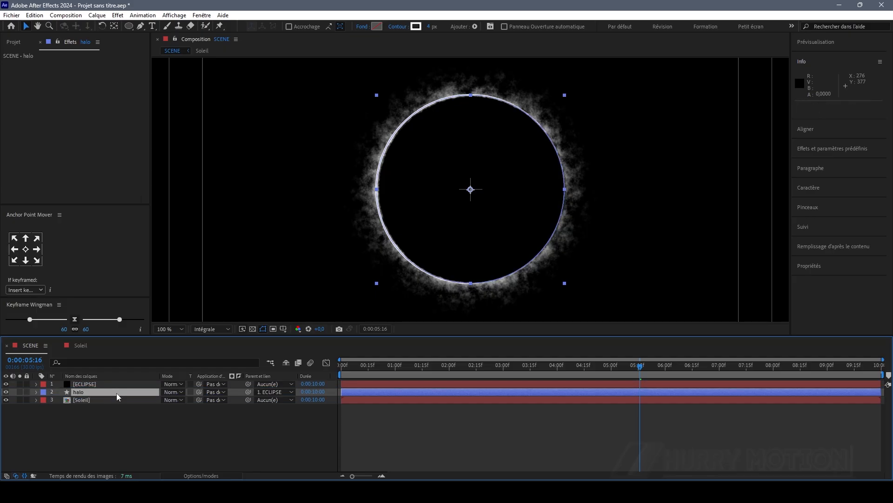
{"action": "left_click", "coordinate": [298, 404]}
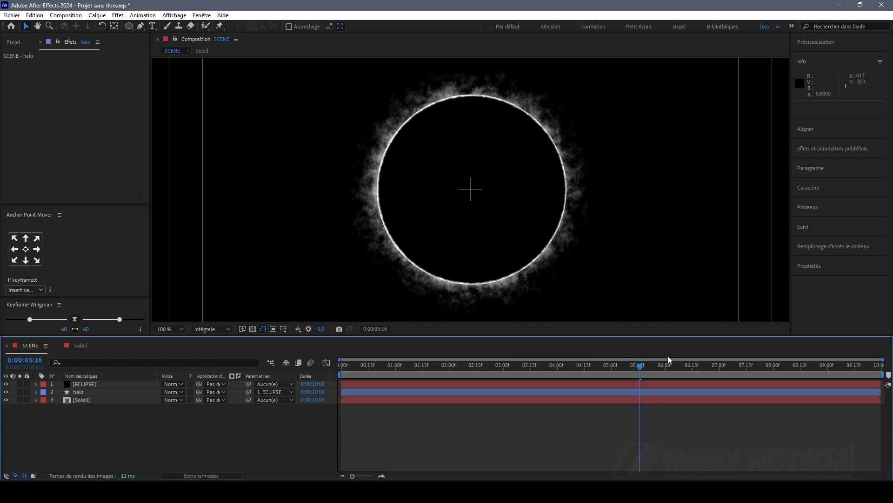
{"action": "mouse_move", "coordinate": [639, 369]}
{"action": "left_mouse_down"}
{"action": "mouse_move", "coordinate": [419, 372]}
{"action": "mouse_move", "coordinate": [640, 386]}
{"action": "left_mouse_up"}
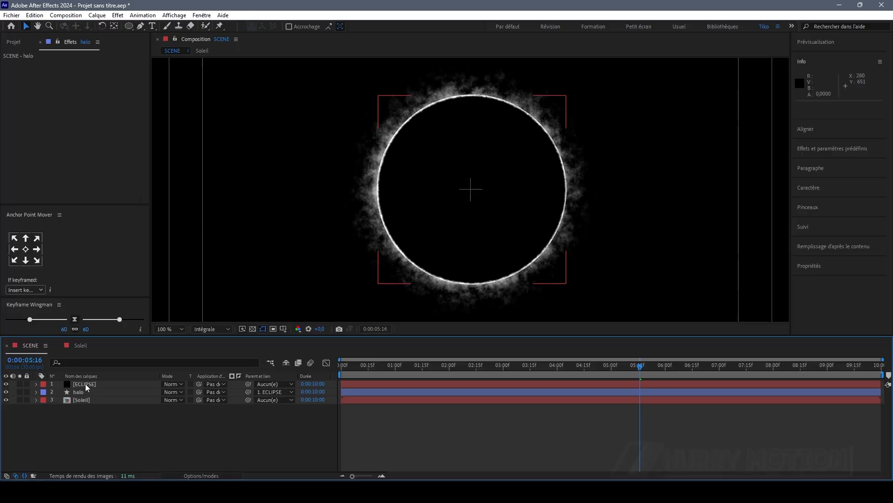
Apply the Perfect Glow V2 preset to the halo layer
{"action": "left_click", "coordinate": [94, 395]}
{"action": "key", "text": "ctrl+space"}
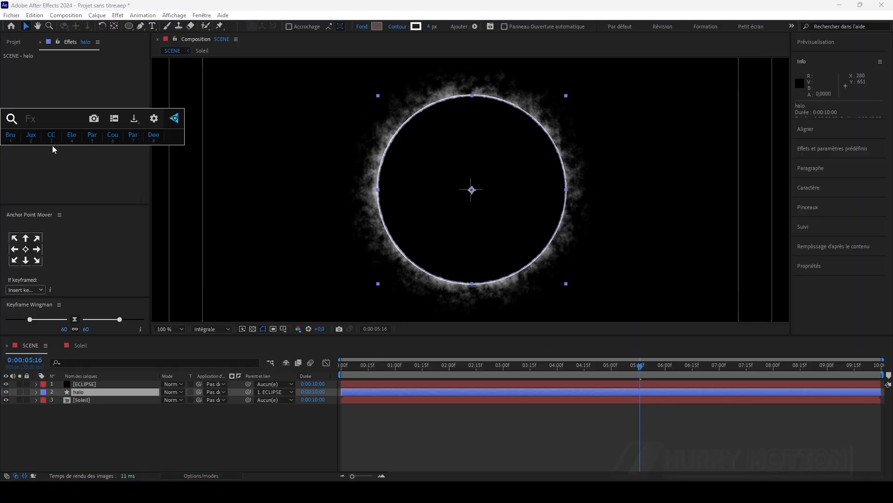
{"action": "type", "text": "perf"}
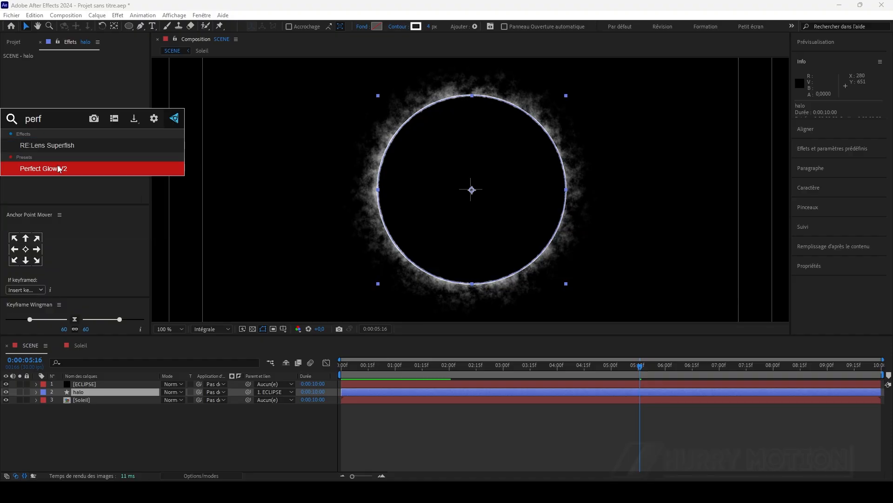
{"action": "left_click", "coordinate": [60, 169]}
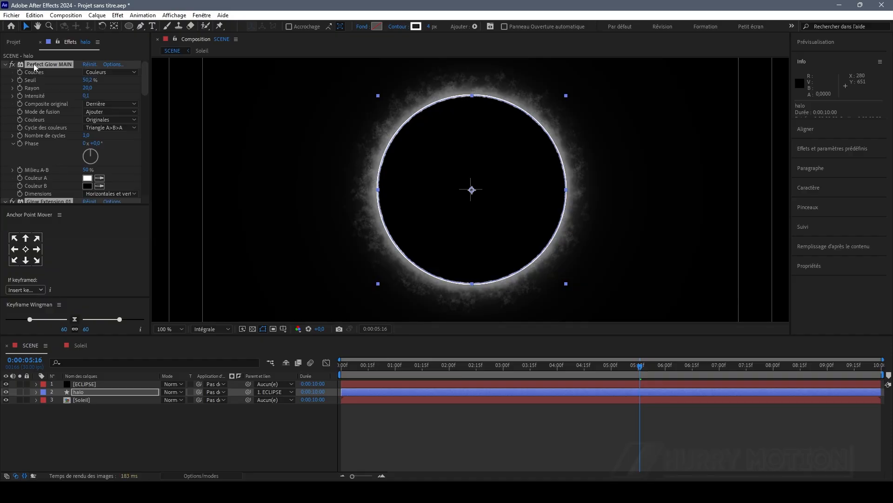
Hide the mask and shape path outlines and set the halo layer's Perfect Glow MAIN intensity to 0.2
{"action": "left_click", "coordinate": [6, 65], "text": "ctrl"}
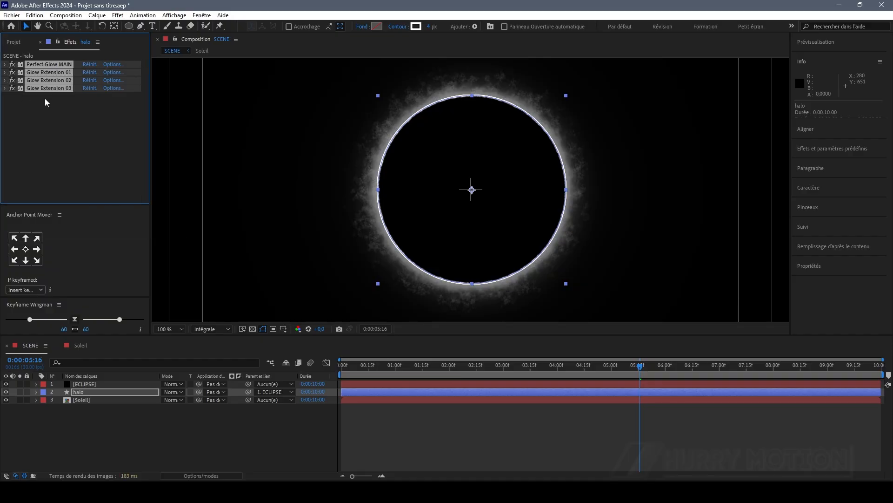
{"action": "left_click", "coordinate": [55, 110]}
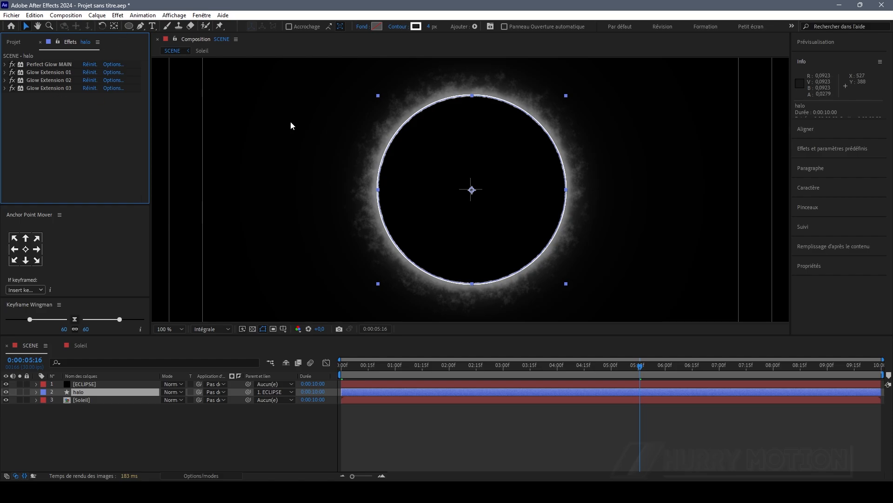
{"action": "left_click", "coordinate": [263, 329]}
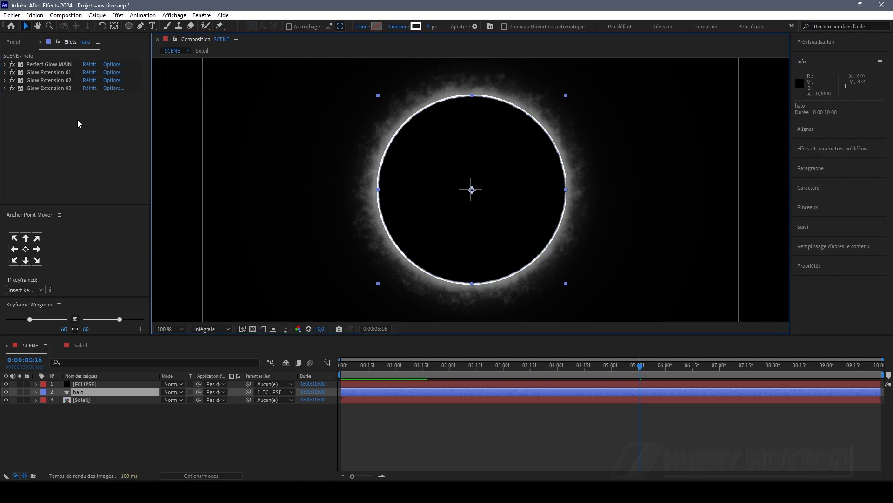
{"action": "left_click", "coordinate": [73, 145]}
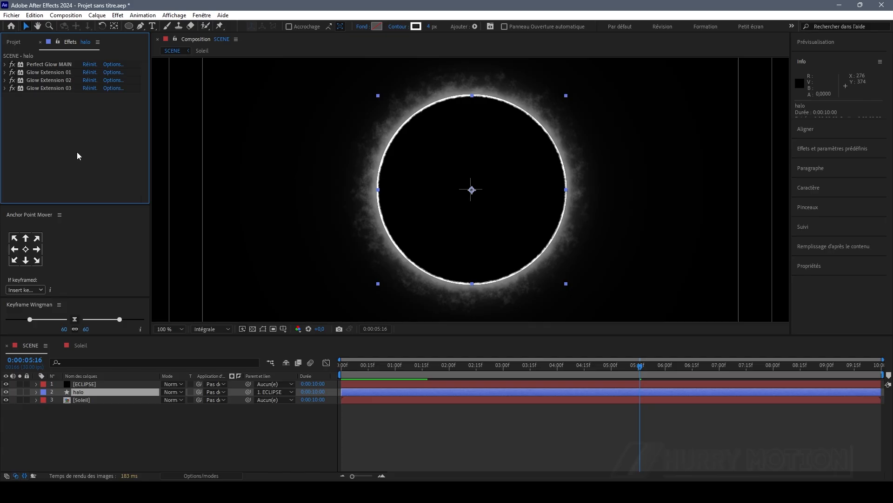
{"action": "left_click_drag", "start_coordinate": [87, 98], "coordinate": [88, 98]}
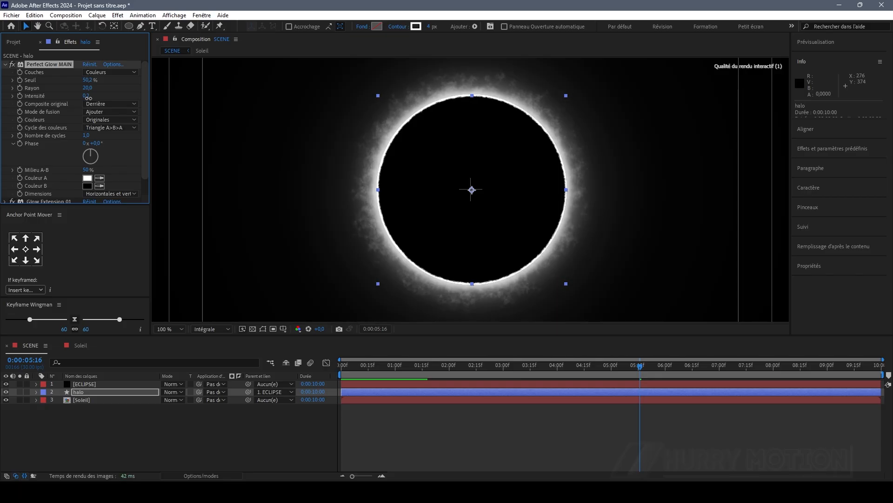
Set the halo circle's stroke width to 3 px and collapse the Perfect Glow MAIN settings
{"action": "left_click", "coordinate": [430, 26]}
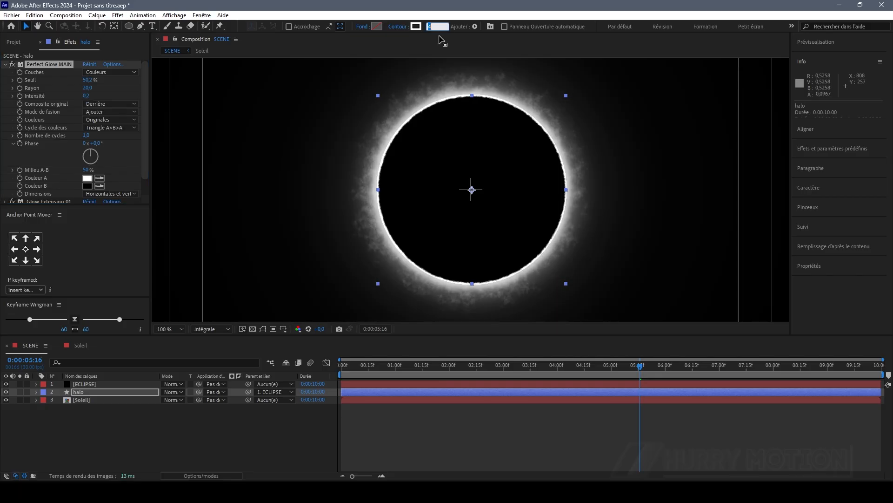
{"action": "type", "text": "3"}
{"action": "key", "text": "Return"}
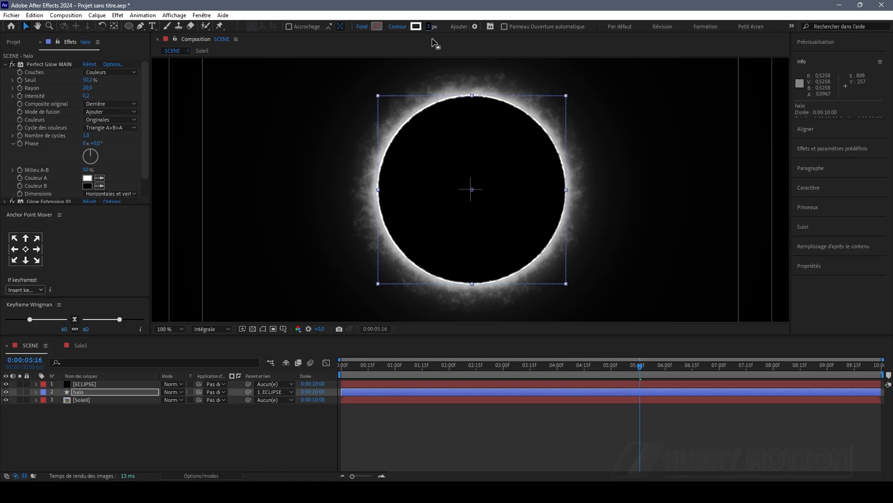
{"action": "left_click", "coordinate": [115, 246]}
{"action": "left_click", "coordinate": [5, 64]}
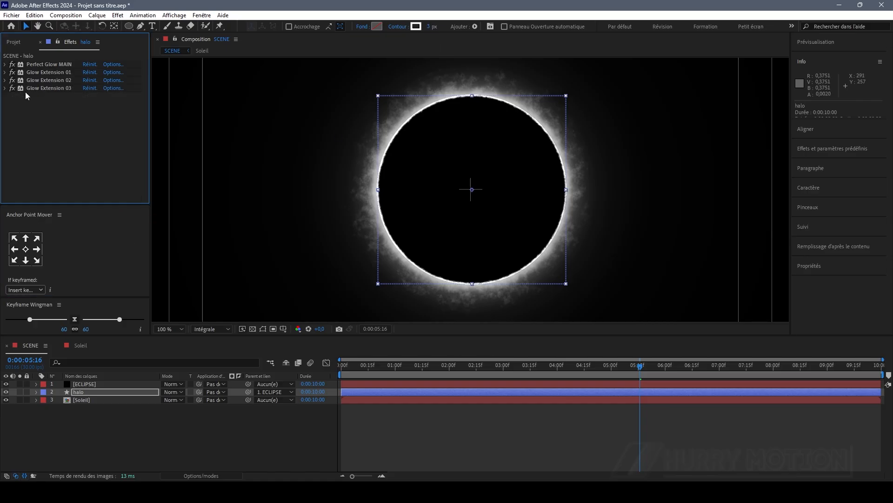
{"action": "left_click", "coordinate": [87, 158]}
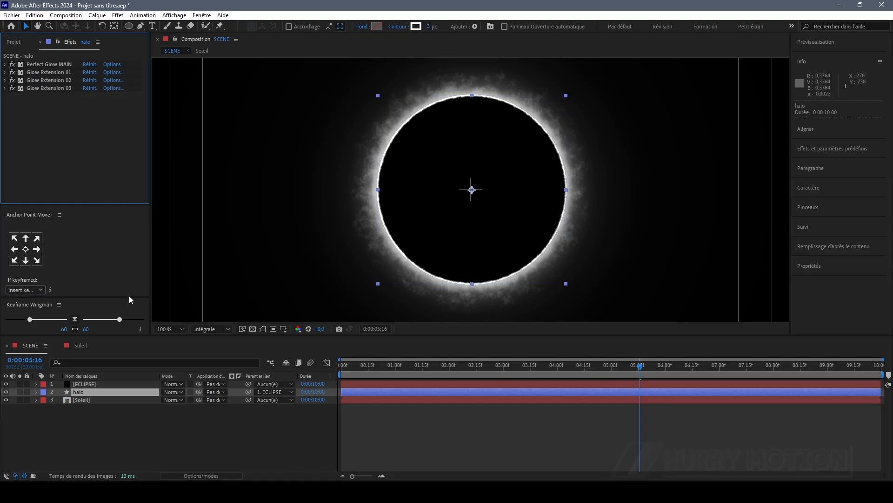
Keyframe the halo layer's opacity to peak at 100% at 0:00:05:16, fading in from 0:00:04:16 and out over about one second
{"action": "left_click", "coordinate": [85, 391]}
{"action": "key", "text": "t"}
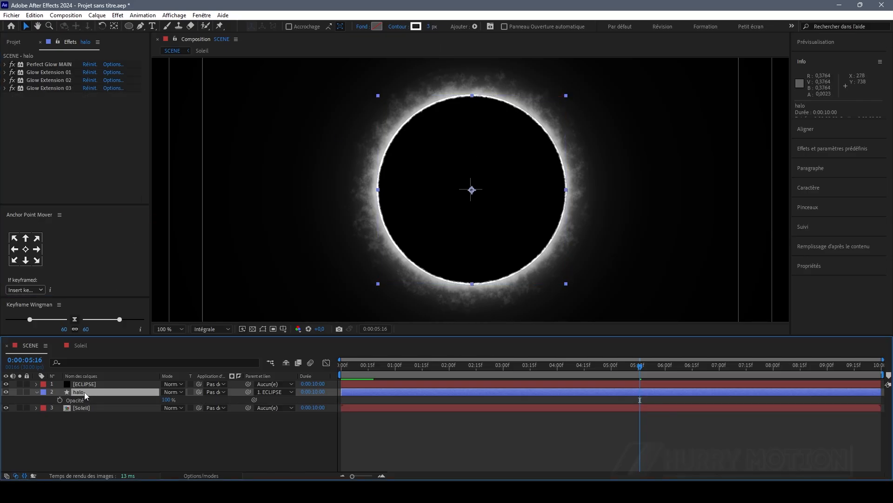
{"action": "left_click", "coordinate": [59, 400]}
{"action": "left_click_drag", "start_coordinate": [610, 370], "coordinate": [586, 376]}
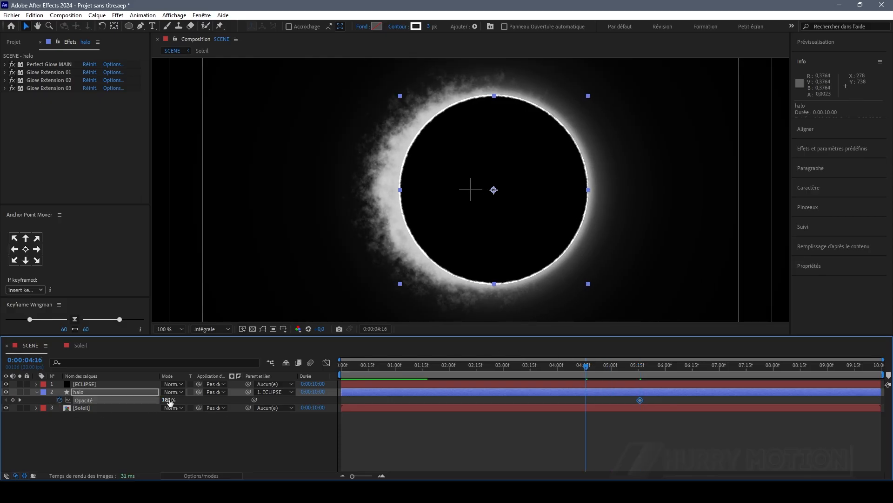
{"action": "left_click_drag", "start_coordinate": [170, 402], "coordinate": [141, 402]}
{"action": "left_click_drag", "start_coordinate": [587, 366], "coordinate": [694, 376]}
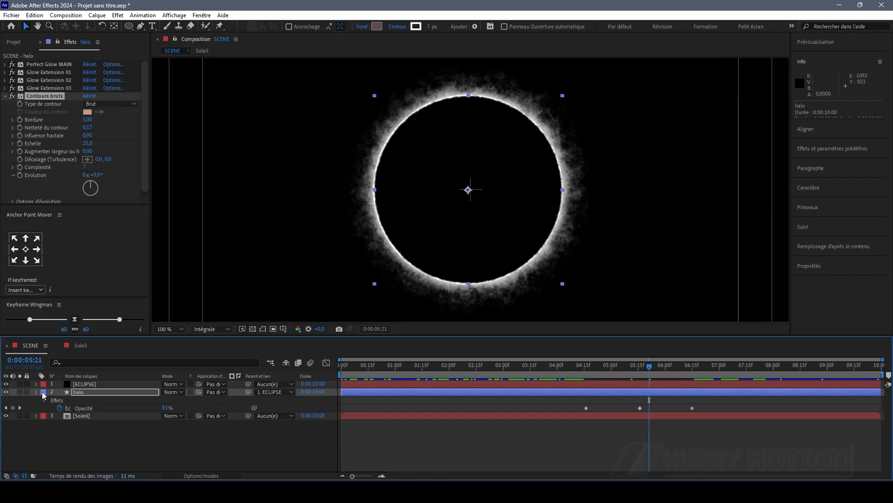
Add an adjustment layer above ECLIPSE and rename it as Glow
{"action": "left_click", "coordinate": [89, 383]}
{"action": "key", "text": "ctrl+alt+y"}
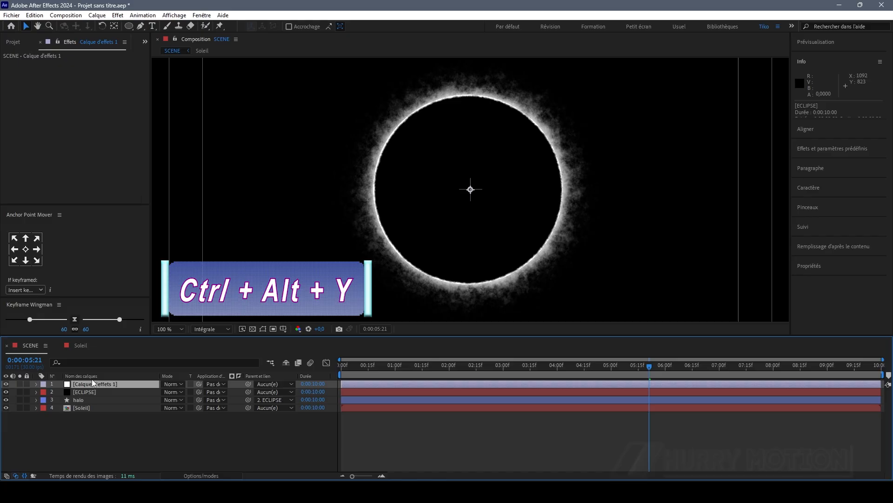
{"action": "left_click", "coordinate": [101, 384]}
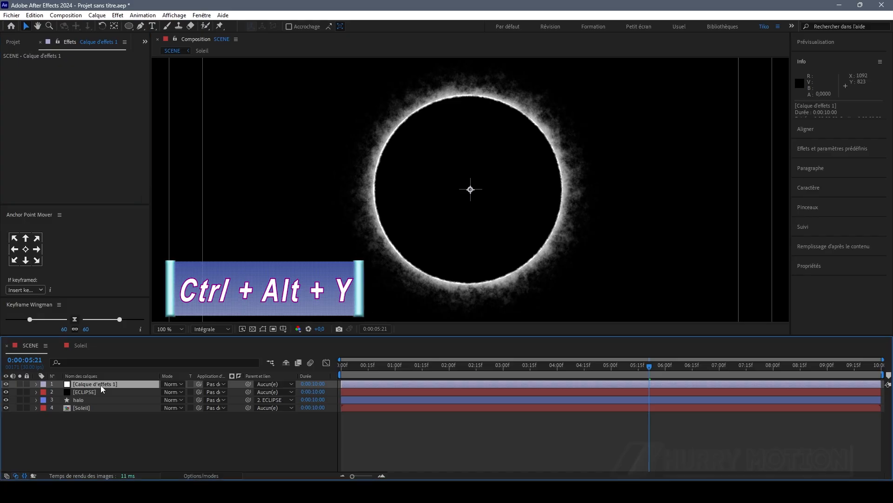
{"action": "key", "text": "Return"}
{"action": "type", "text": "Glow"}
{"action": "key", "text": "Return"}
Apply the Perfect Glow preset to the Glow adjustment layer
{"action": "key", "text": "ctrl+space"}
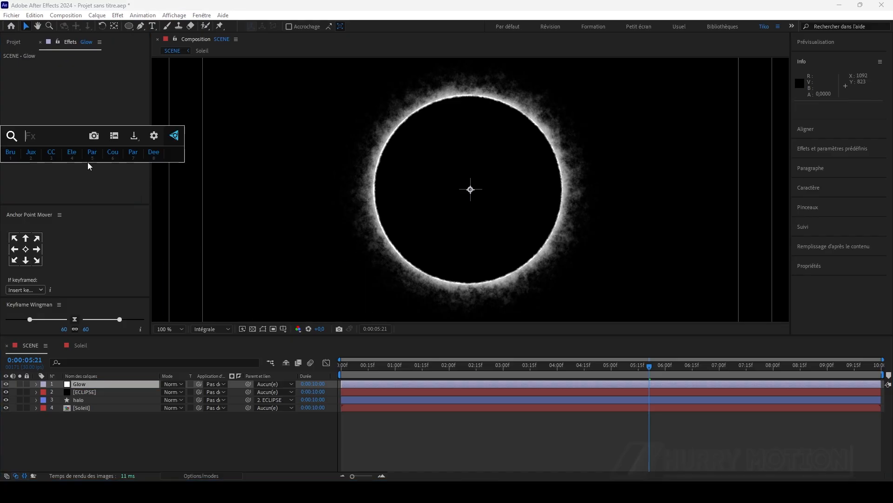
{"action": "type", "text": "per"}
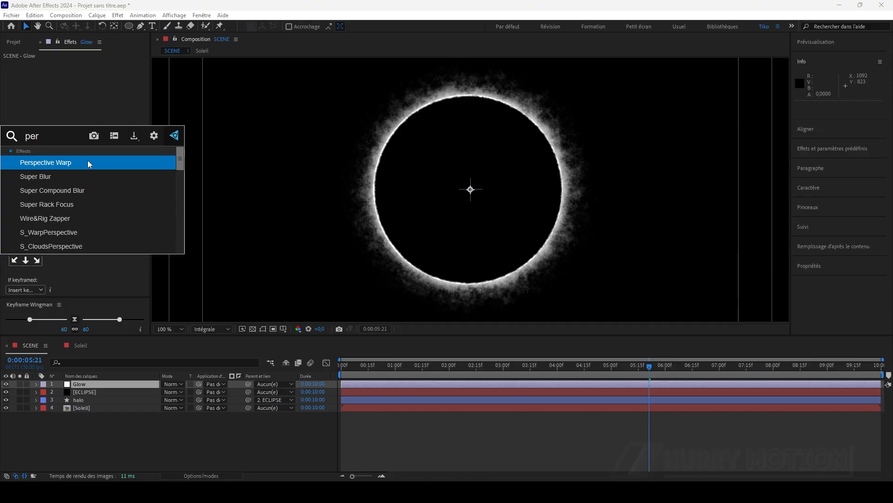
{"action": "key", "text": "Return"}
Add the VC Color Vibrance effect to the Glow layer and set its colour to FF9000
{"action": "key", "text": "ctrl+space"}
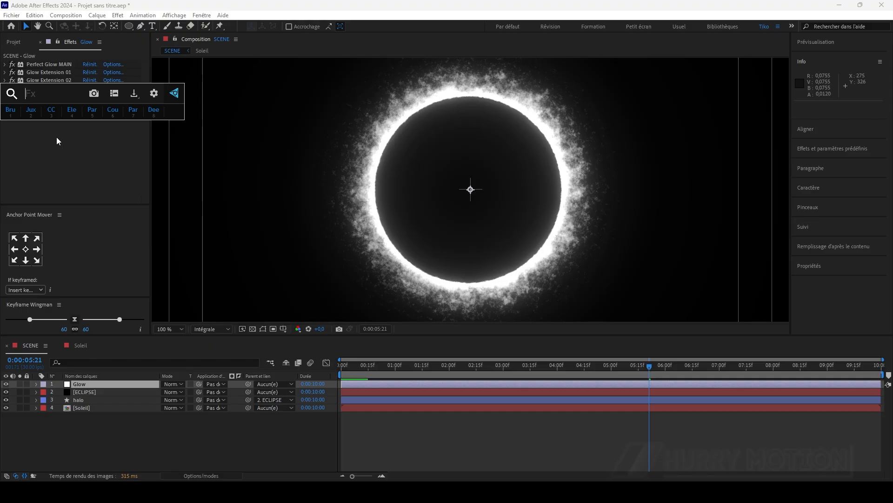
{"action": "type", "text": "vc"}
{"action": "left_click", "coordinate": [65, 148]}
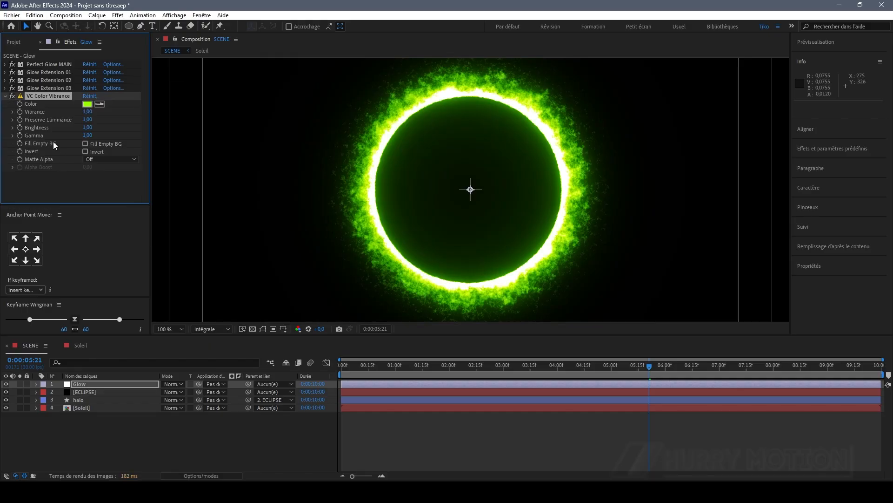
{"action": "left_click", "coordinate": [88, 104]}
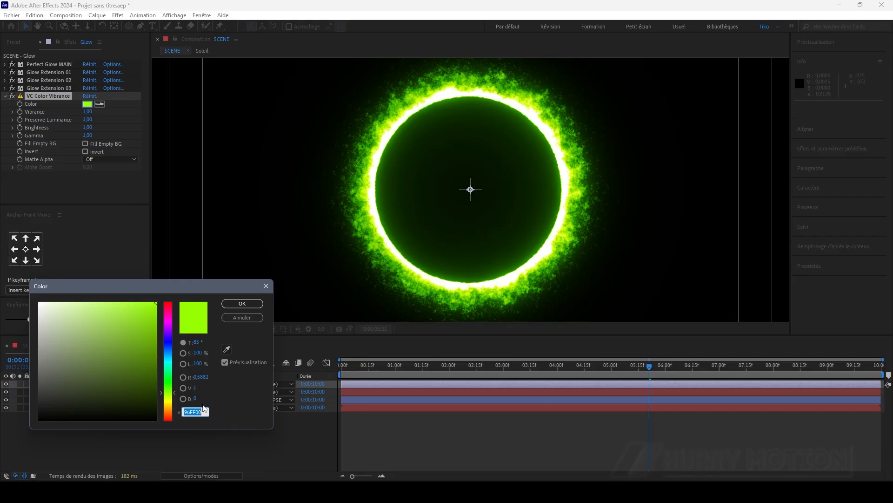
{"action": "type", "text": "FF9000"}
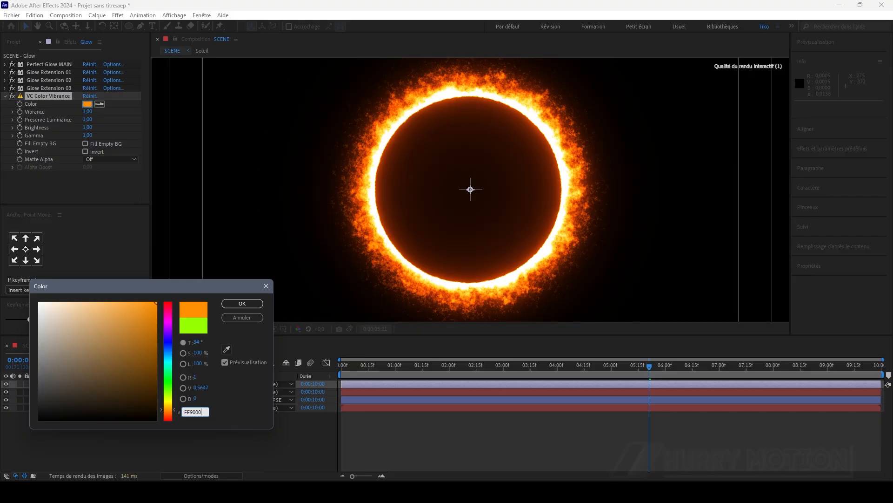
{"action": "key", "text": "Return"}
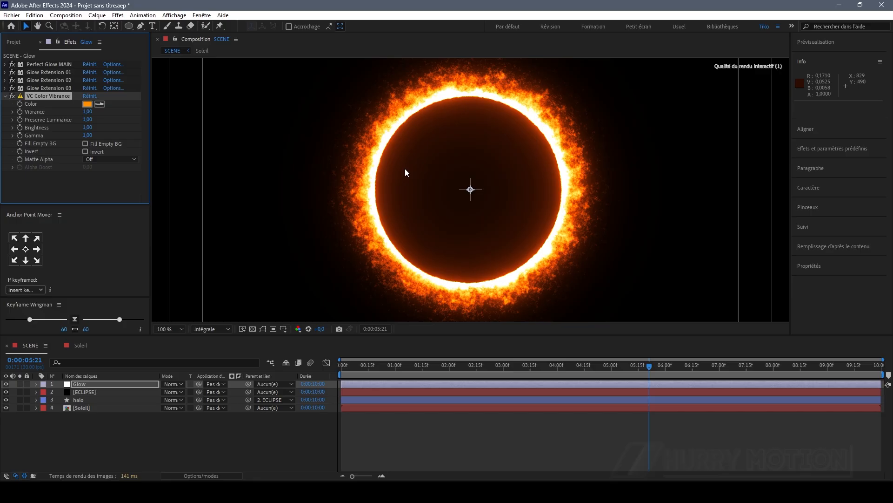
Try enlarging the ECLIPSE layer to 104% scale at 0:00:05:24 and undo the change
{"action": "mouse_move", "coordinate": [649, 366]}
{"action": "left_mouse_down"}
{"action": "mouse_move", "coordinate": [725, 366]}
{"action": "mouse_move", "coordinate": [532, 373]}
{"action": "mouse_move", "coordinate": [786, 370]}
{"action": "mouse_move", "coordinate": [629, 373]}
{"action": "mouse_move", "coordinate": [668, 376]}
{"action": "mouse_move", "coordinate": [654, 375]}
{"action": "left_mouse_up"}
{"action": "left_click", "coordinate": [89, 392]}
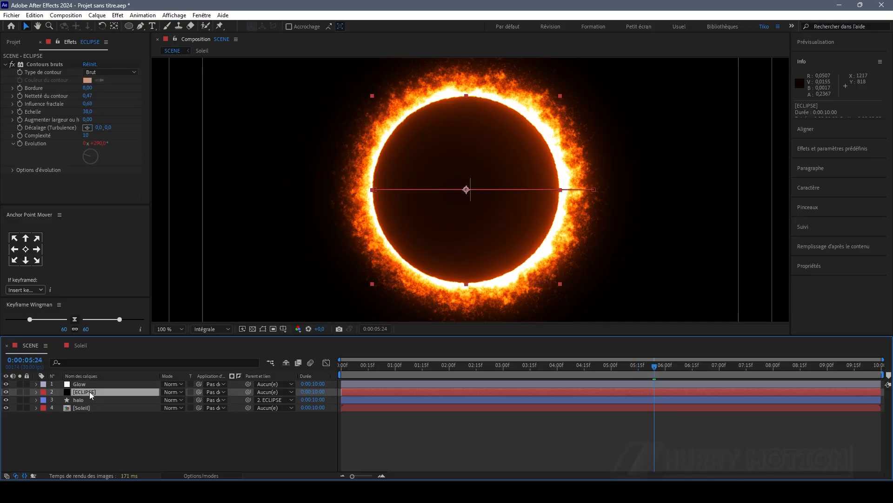
{"action": "key", "text": "s"}
{"action": "left_click_drag", "start_coordinate": [176, 400], "coordinate": [181, 400]}
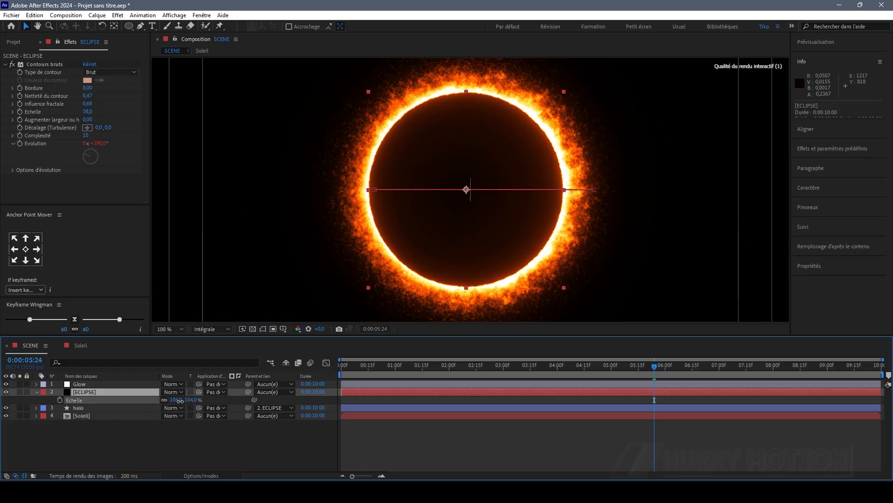
{"action": "key", "text": "ctrl+z"}
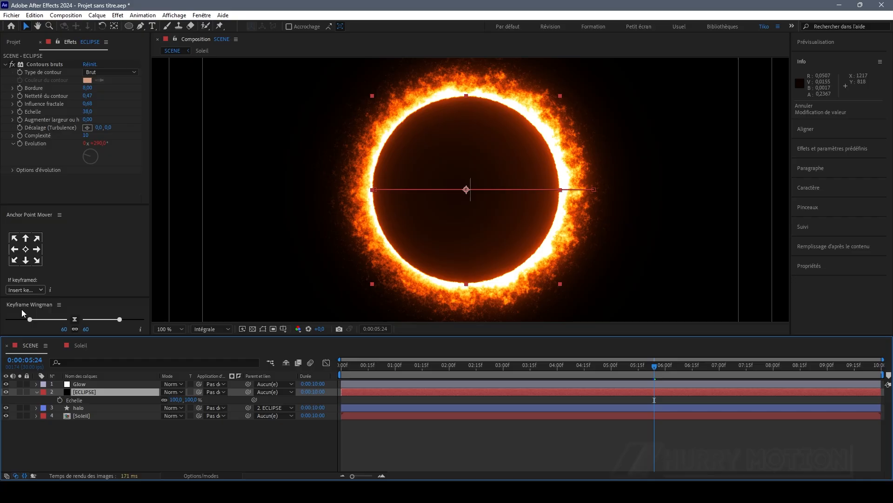
Reduce the halo circle's stroke width to 2 px and deselect the layer
{"action": "left_click", "coordinate": [78, 407]}
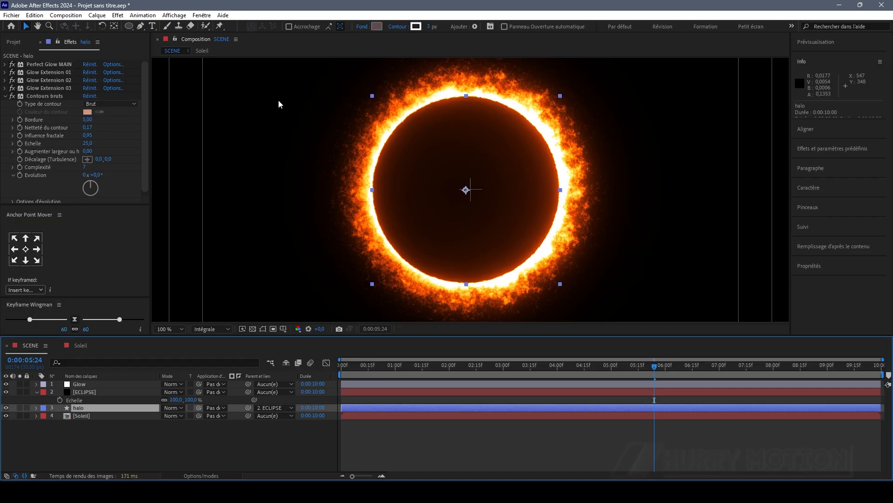
{"action": "left_click_drag", "start_coordinate": [429, 26], "coordinate": [425, 27]}
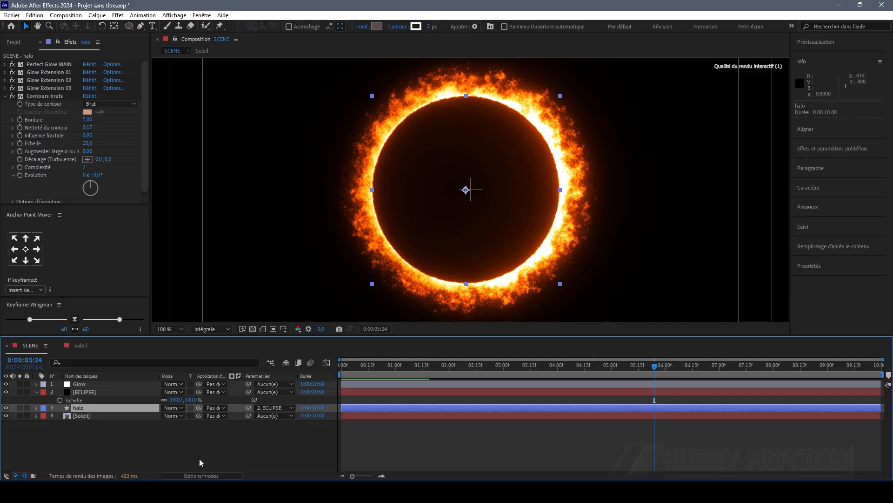
{"action": "left_click", "coordinate": [211, 457]}
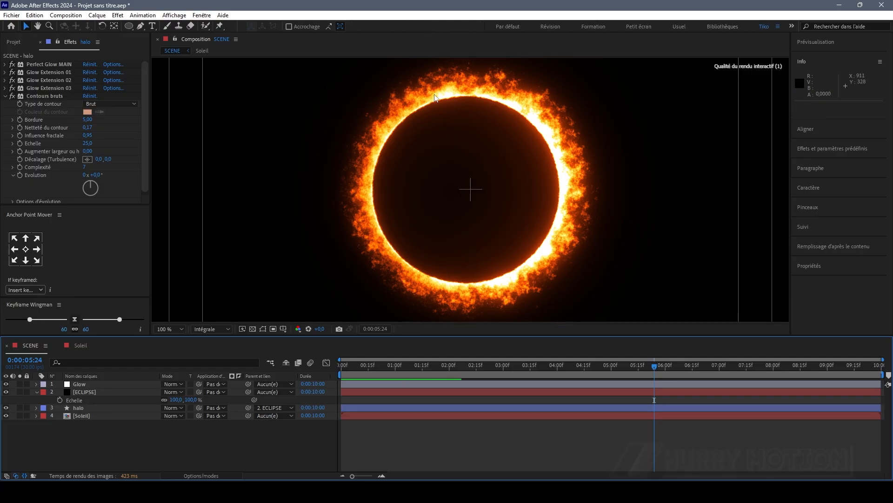
Try changing the Soleil layer's scale in the SCENE composition and undo it
{"action": "left_click", "coordinate": [101, 415]}
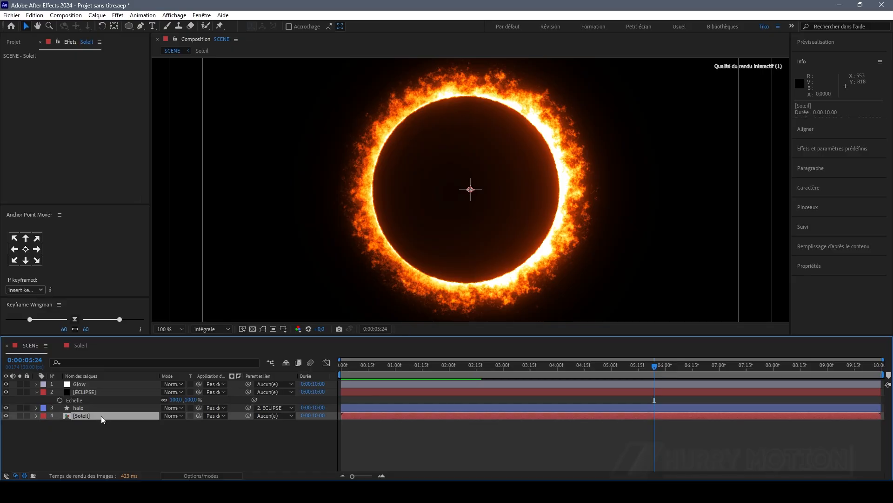
{"action": "key", "text": "s"}
{"action": "key", "text": "ctrl+z"}
Scale the Nul 1 layer in the Soleil composition to 44%, return to SCENE and check the eclipse at 0:00:04:21
{"action": "left_click", "coordinate": [83, 346]}
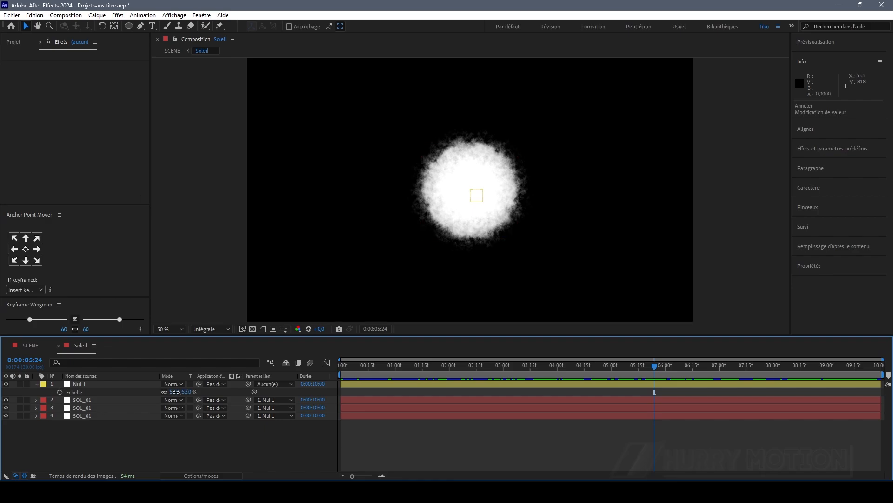
{"action": "left_click_drag", "start_coordinate": [176, 391], "coordinate": [171, 391]}
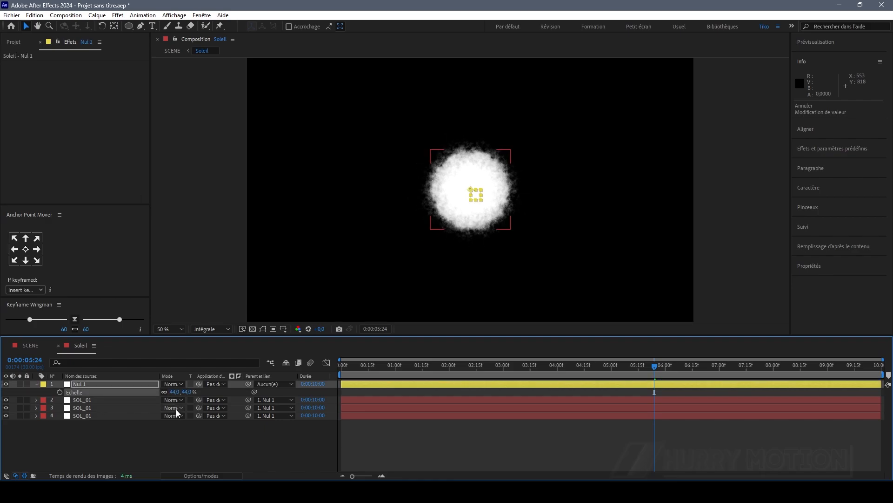
{"action": "left_click", "coordinate": [32, 345]}
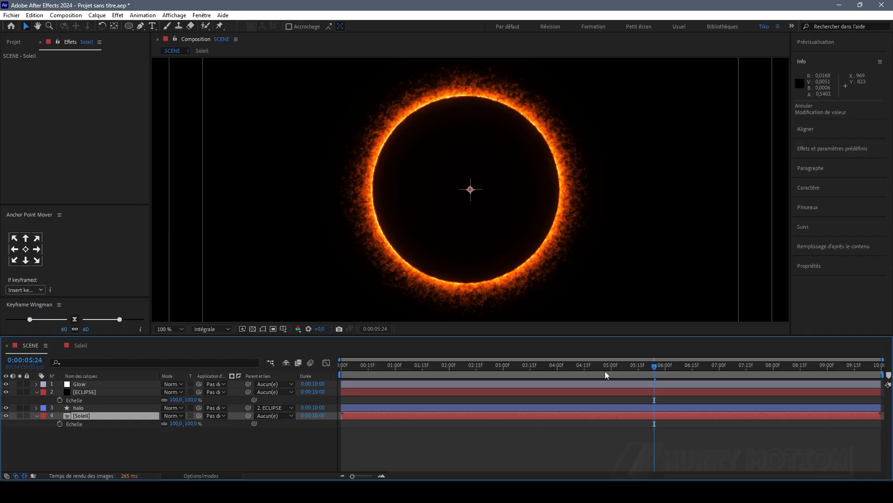
{"action": "left_click_drag", "start_coordinate": [656, 367], "coordinate": [596, 370]}
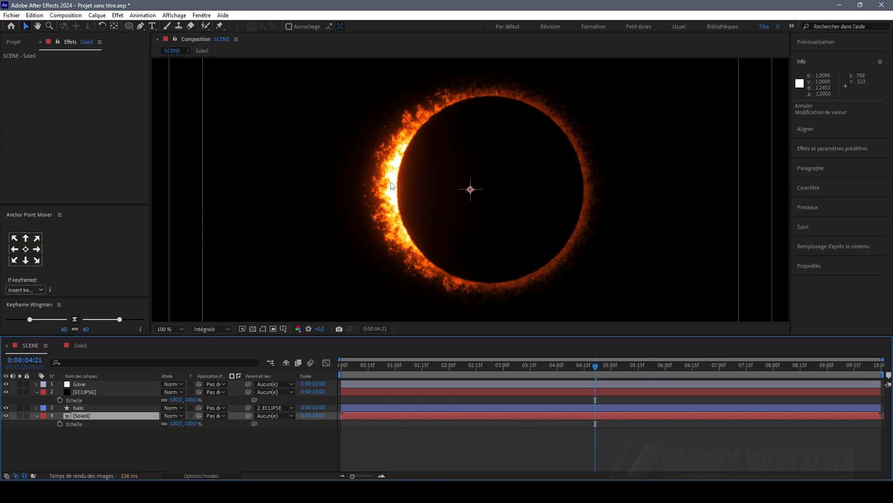
Collapse the layer properties and create a black solid named Flare, 1920 px wide, directly above the ECLIPSE layer
{"action": "left_click", "coordinate": [37, 392]}
{"action": "left_click", "coordinate": [36, 407]}
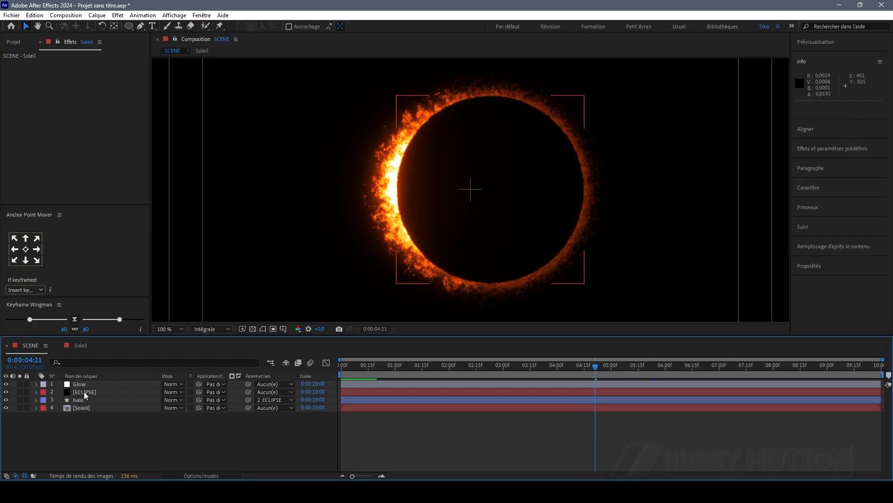
{"action": "left_click", "coordinate": [84, 392]}
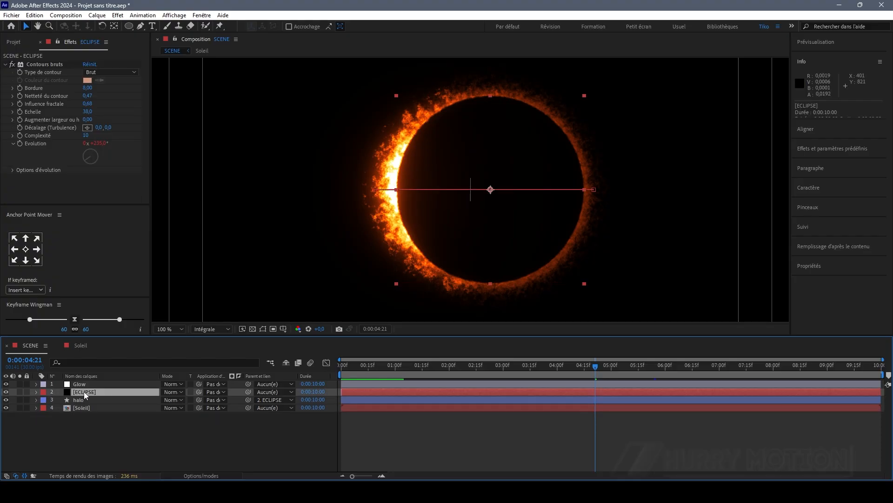
{"action": "key", "text": "ctrl+shift+y"}
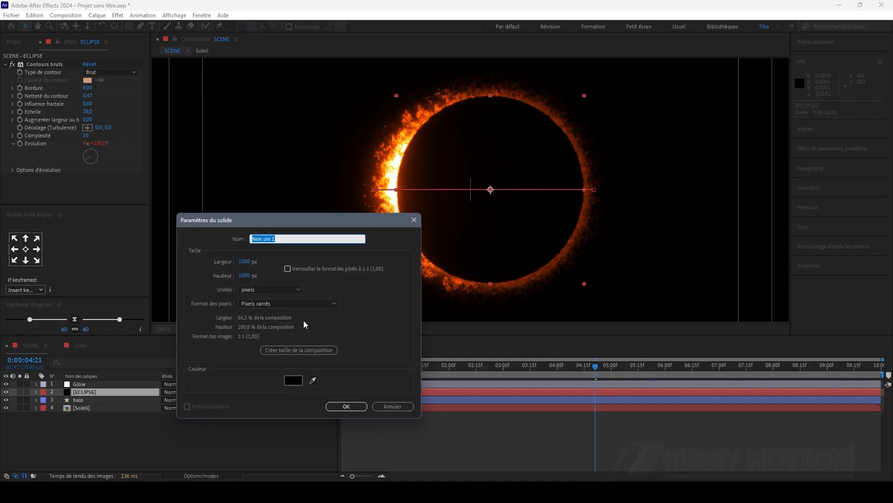
{"action": "type", "text": "Flare"}
{"action": "left_click", "coordinate": [244, 261]}
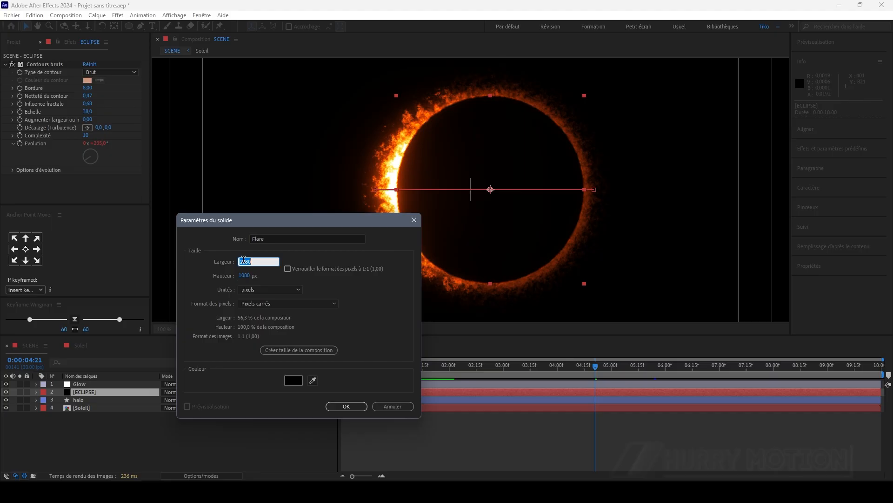
{"action": "type", "text": "1920"}
{"action": "key", "text": "Return"}
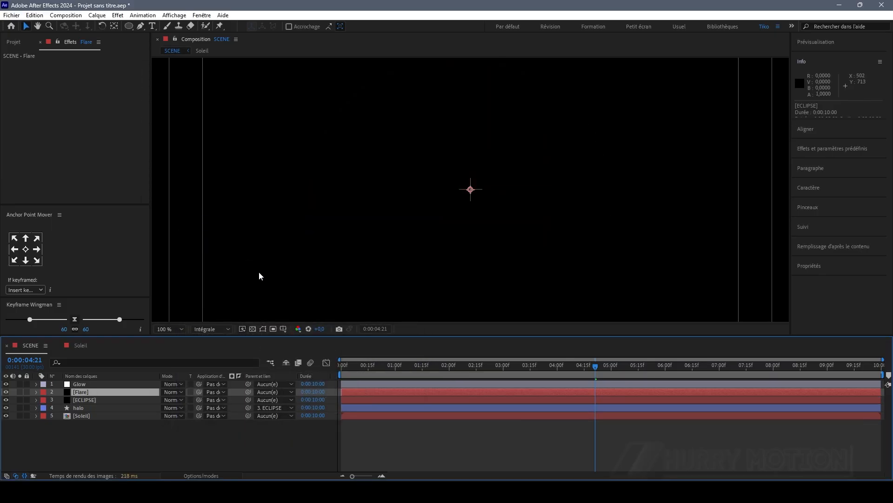
Turn off the title/action-safe overlay and set the Flare layer's blending mode to Ecran
{"action": "key", "text": "comma"}
{"action": "key", "text": "comma"}
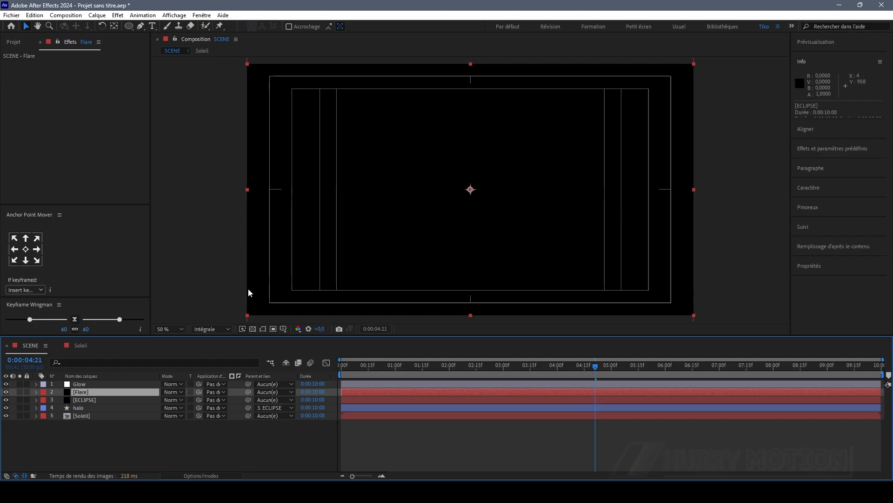
{"action": "left_click", "coordinate": [263, 329]}
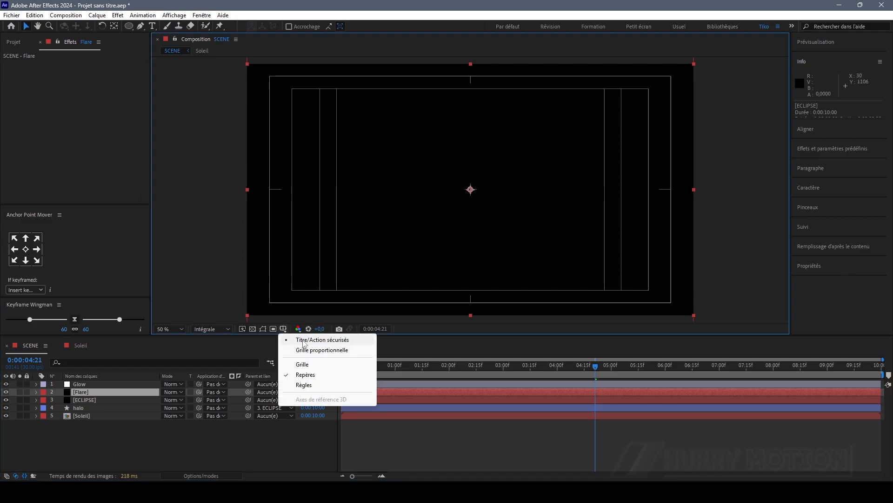
{"action": "left_click", "coordinate": [297, 338]}
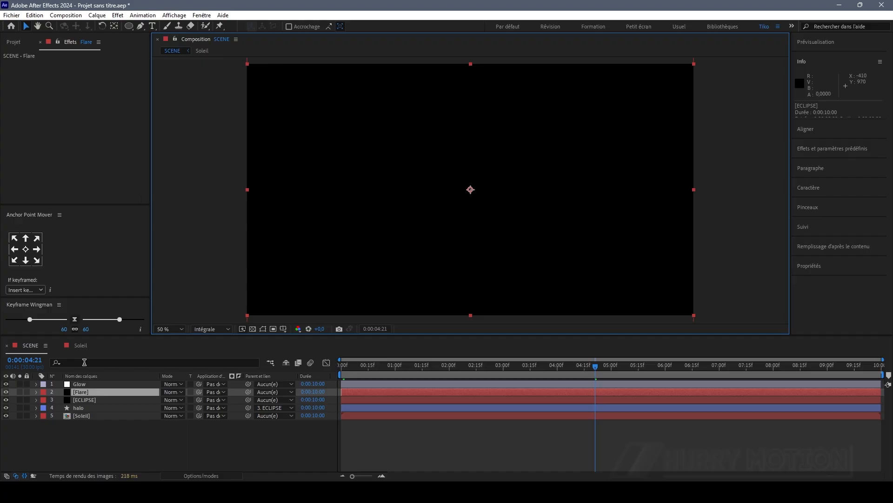
{"action": "left_click", "coordinate": [174, 392]}
{"action": "left_click", "coordinate": [188, 205]}
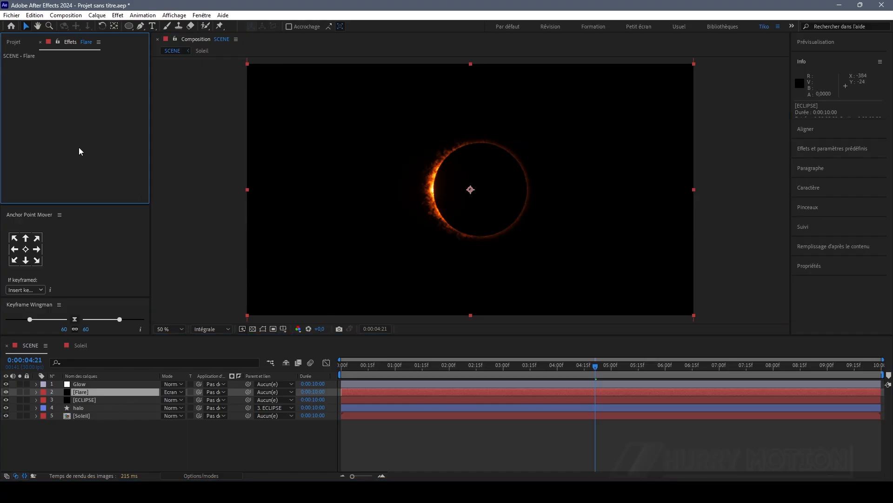
Apply the Lumière parasite effect to the Flare layer
{"action": "key", "text": "ctrl+space"}
{"action": "type", "text": "lu"}
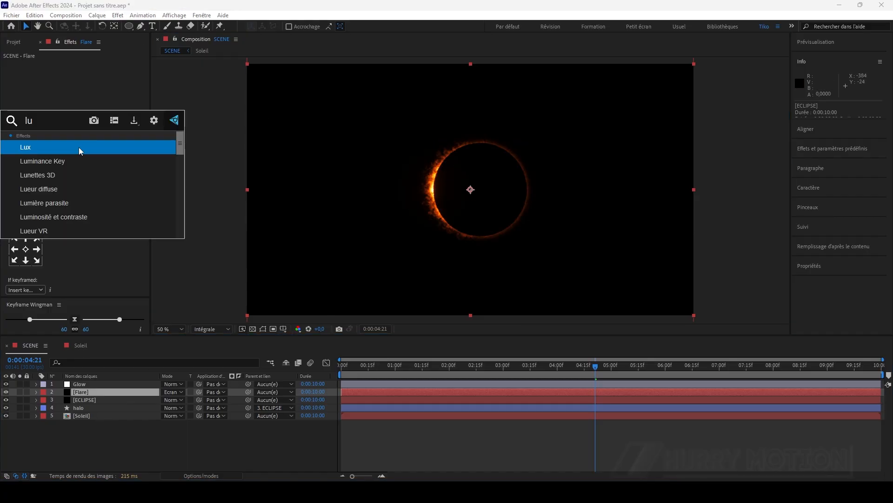
{"action": "left_click", "coordinate": [74, 202]}
{"action": "key", "text": "period"}
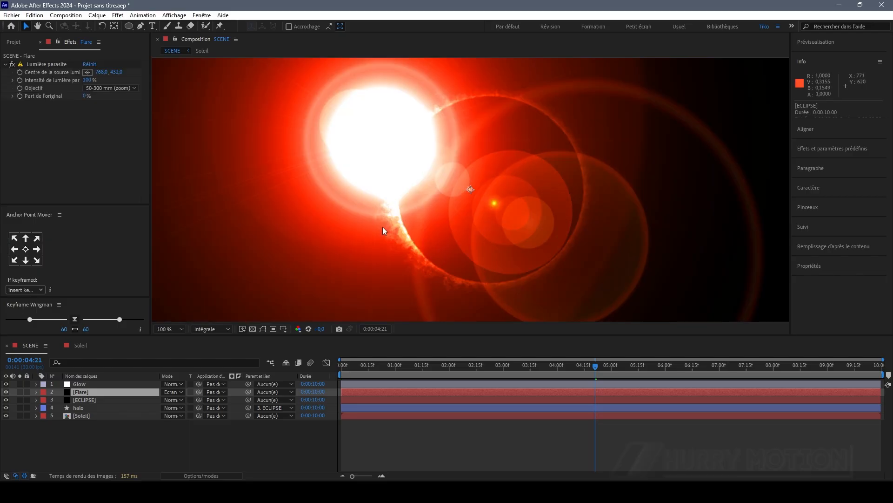
Set the flare to 36% intensity, 105 mm normal lens and 25% Part de l'original, with its centre on the sun's bright edge at 805, 550
{"action": "left_click_drag", "start_coordinate": [88, 81], "coordinate": [61, 87]}
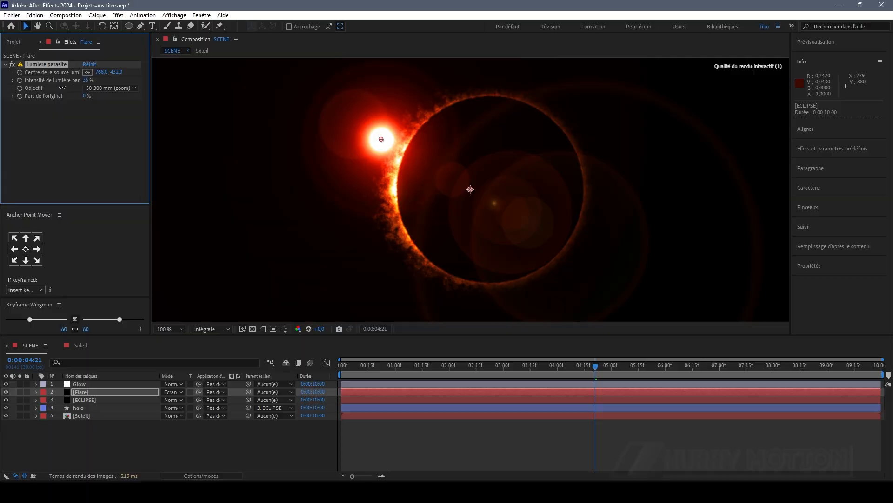
{"action": "left_click", "coordinate": [114, 88]}
{"action": "left_click", "coordinate": [118, 118]}
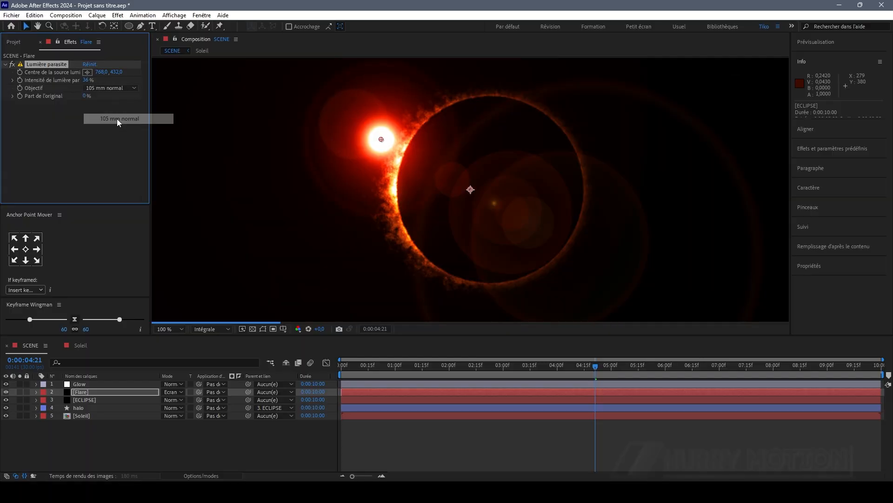
{"action": "left_click_drag", "start_coordinate": [381, 139], "coordinate": [399, 196]}
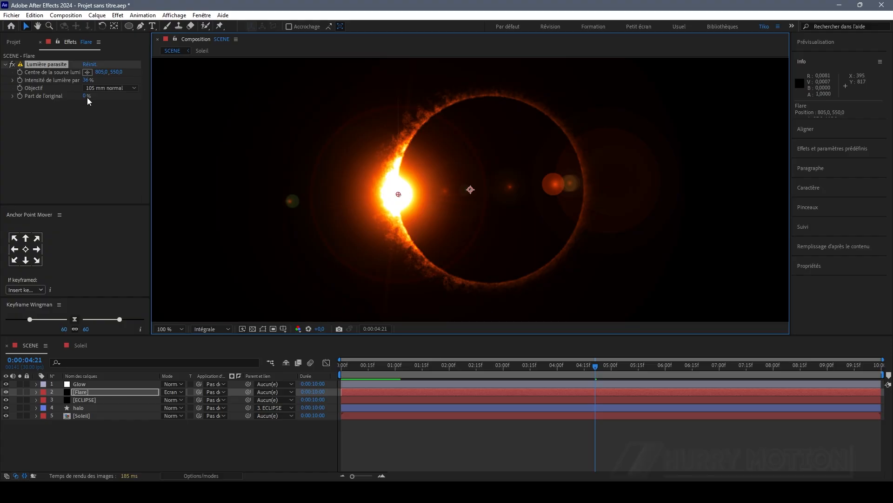
{"action": "left_click_drag", "start_coordinate": [86, 96], "coordinate": [95, 97]}
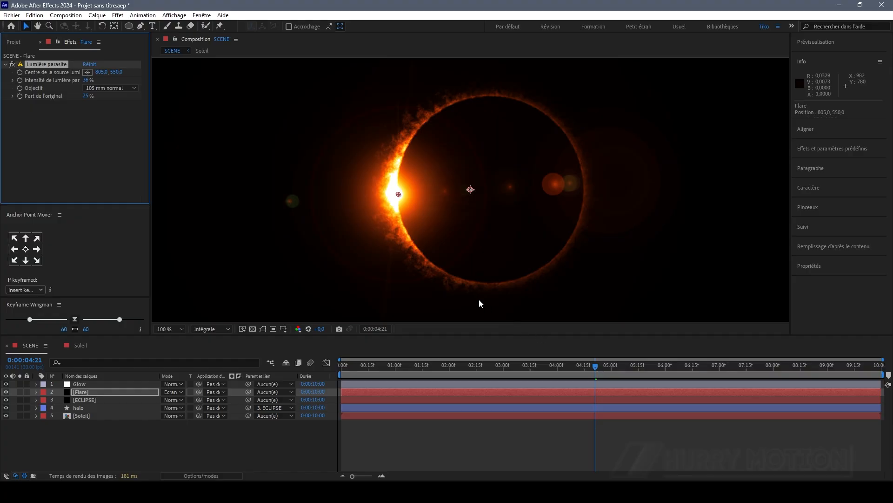
At 0:00:04:16, move the flare centre to 808, 544 and start keyframing its centre and intensity
{"action": "left_click", "coordinate": [587, 368]}
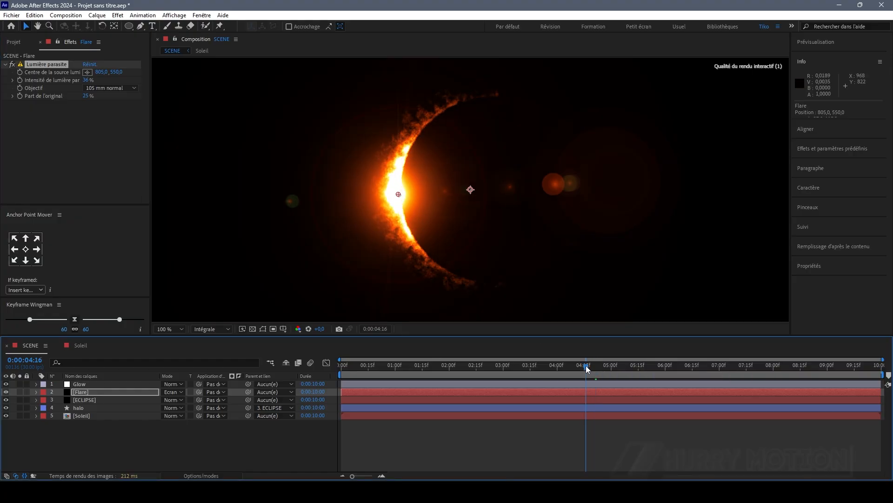
{"action": "left_click_drag", "start_coordinate": [398, 194], "coordinate": [400, 191]}
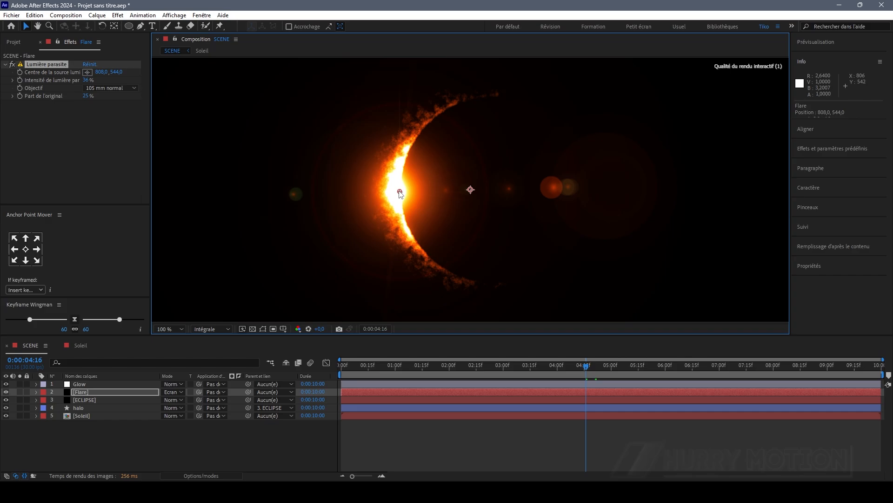
{"action": "left_click", "coordinate": [19, 80]}
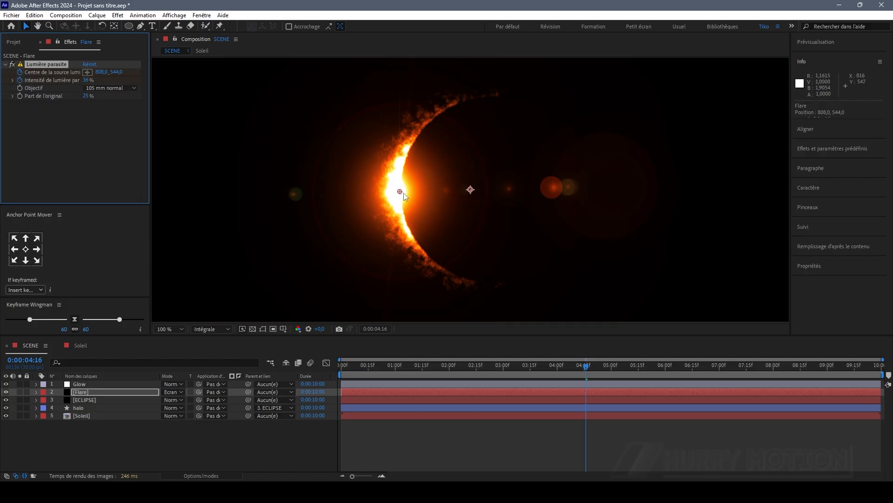
At 0:00:04:00, keyframe the flare intensity at 0% and its centre at 841, 544
{"action": "left_click", "coordinate": [584, 367]}
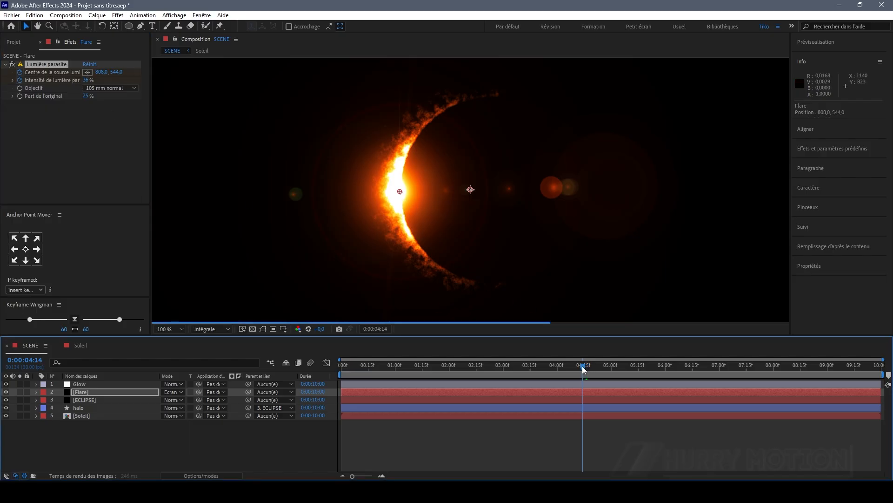
{"action": "left_click_drag", "start_coordinate": [583, 367], "coordinate": [557, 367]}
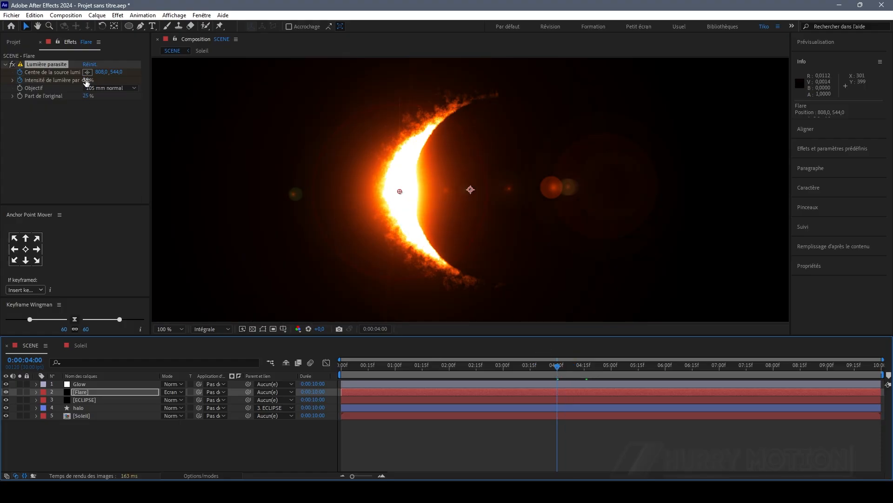
{"action": "left_click_drag", "start_coordinate": [83, 81], "coordinate": [50, 90]}
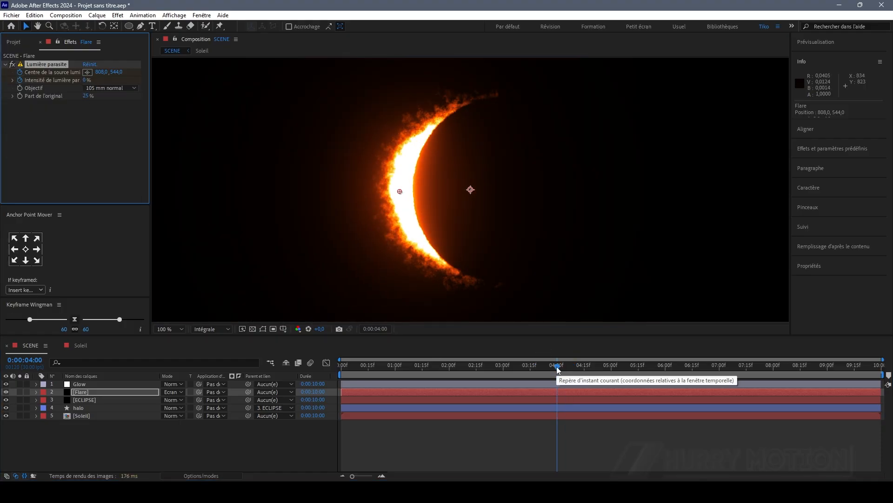
{"action": "key", "text": "u"}
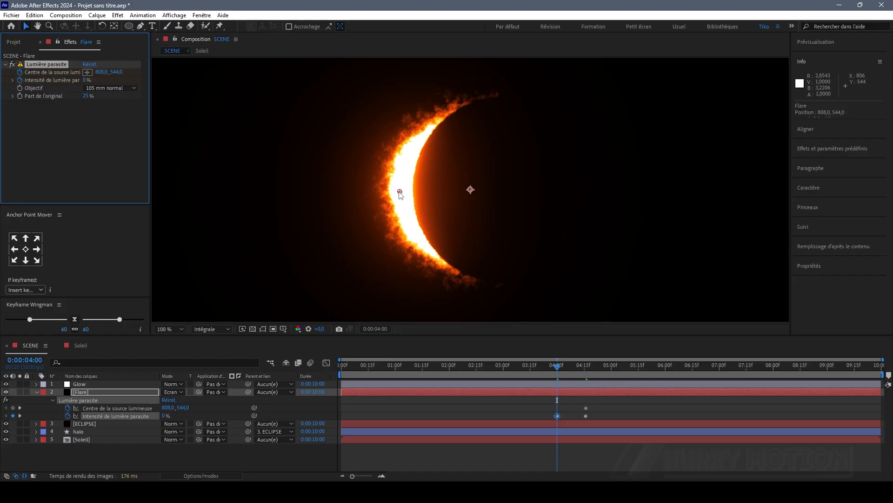
{"action": "left_click_drag", "start_coordinate": [103, 73], "coordinate": [118, 75]}
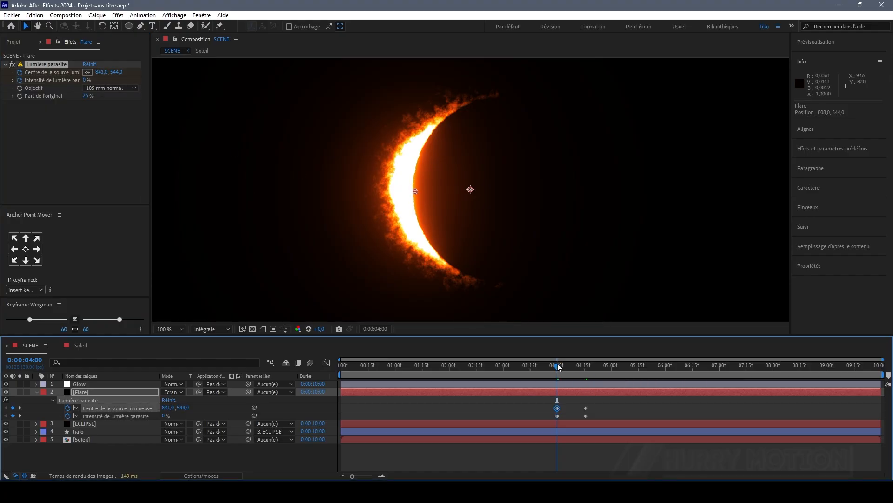
At 0:00:04:28, keyframe the flare intensity at 1% and its centre at 791, 544
{"action": "left_click", "coordinate": [578, 370]}
{"action": "left_click_drag", "start_coordinate": [579, 371], "coordinate": [607, 378]}
{"action": "left_click_drag", "start_coordinate": [86, 80], "coordinate": [29, 81]}
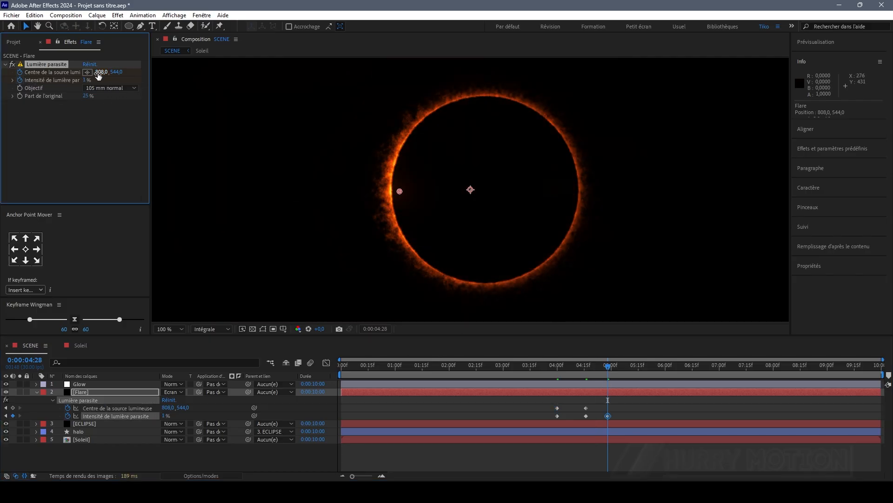
{"action": "left_click_drag", "start_coordinate": [98, 72], "coordinate": [90, 71]}
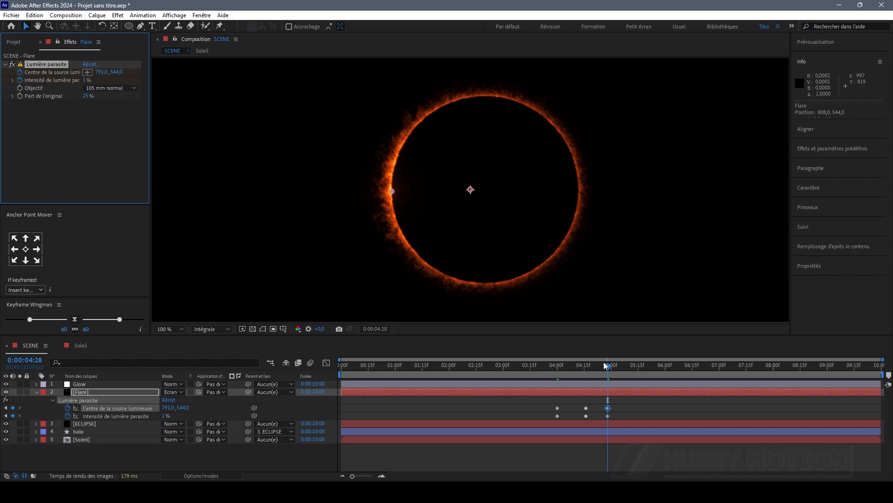
Copy the two flare keyframes from 0:00:04:28 to 0:00:06:15 and change the flare centre there to 1119, 544
{"action": "left_click_drag", "start_coordinate": [606, 365], "coordinate": [604, 419]}
{"action": "key", "text": "ctrl+c"}
{"action": "left_click_drag", "start_coordinate": [607, 366], "coordinate": [693, 373]}
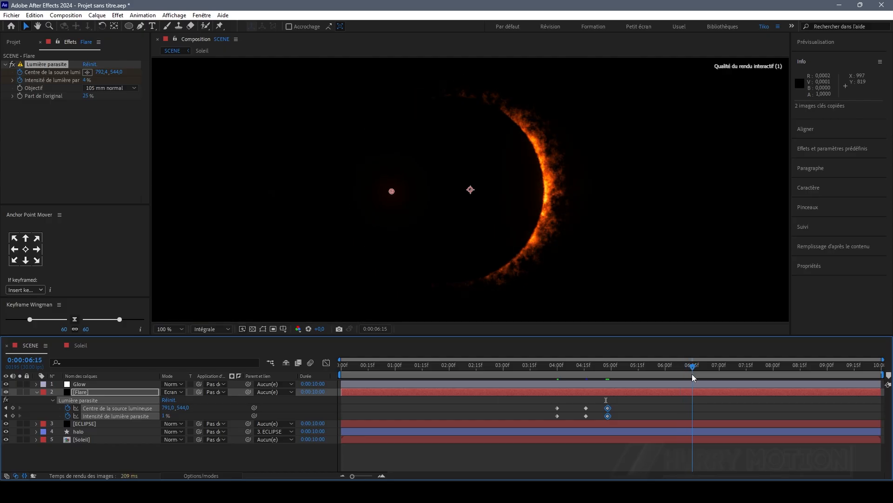
{"action": "key", "text": "ctrl+v"}
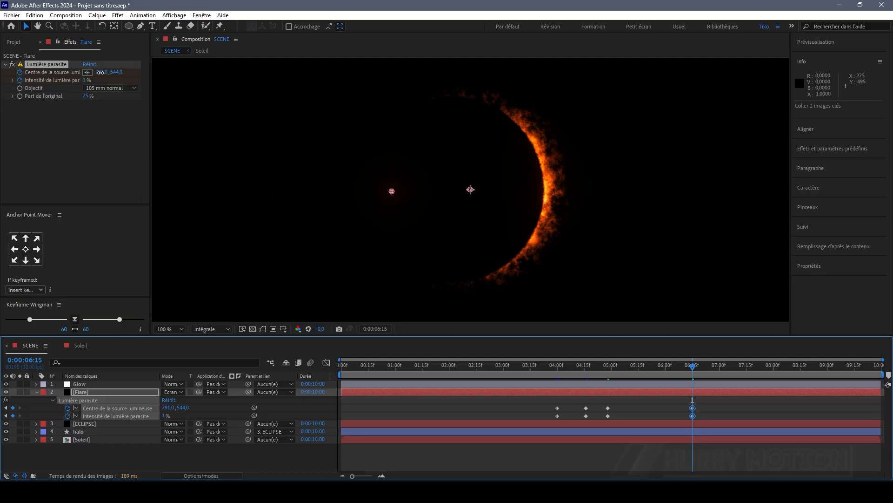
{"action": "left_click_drag", "start_coordinate": [100, 72], "coordinate": [272, 92]}
At 0:00:07:00, keyframe the flare centre at 1093, 544 and its intensity at 36%
{"action": "left_click_drag", "start_coordinate": [694, 371], "coordinate": [721, 374]}
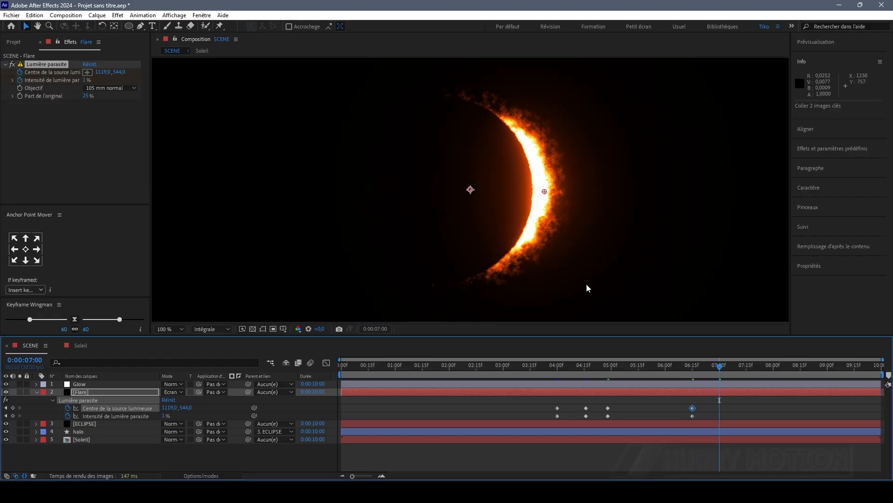
{"action": "left_click_drag", "start_coordinate": [105, 74], "coordinate": [90, 73]}
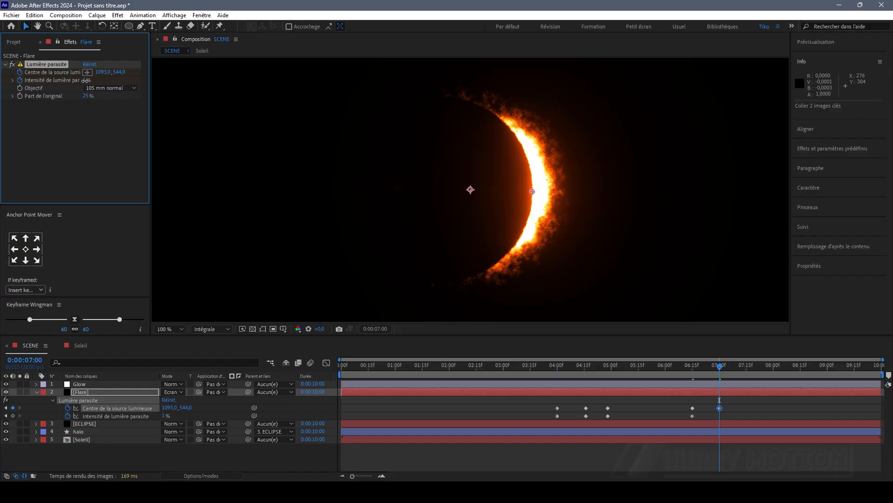
{"action": "left_click_drag", "start_coordinate": [85, 80], "coordinate": [103, 82]}
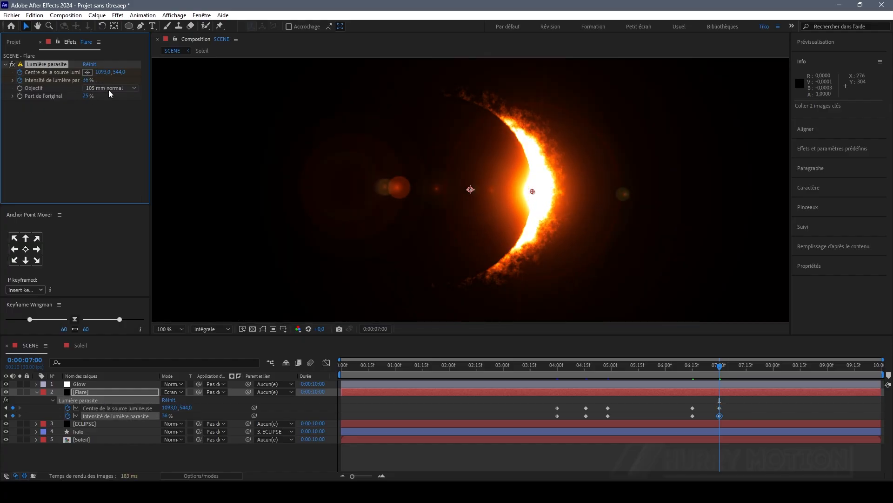
At 0:00:07:15, keyframe the flare intensity at 0% and shift the flare centre slightly left to follow the disc's edge
{"action": "left_click", "coordinate": [733, 367]}
{"action": "left_click_drag", "start_coordinate": [734, 370], "coordinate": [746, 369]}
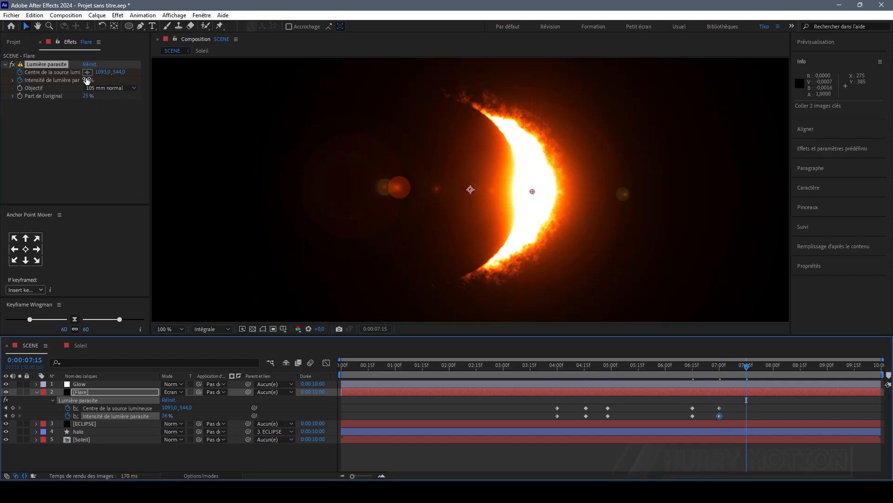
{"action": "left_click_drag", "start_coordinate": [87, 80], "coordinate": [65, 81]}
{"action": "left_click", "coordinate": [692, 415]}
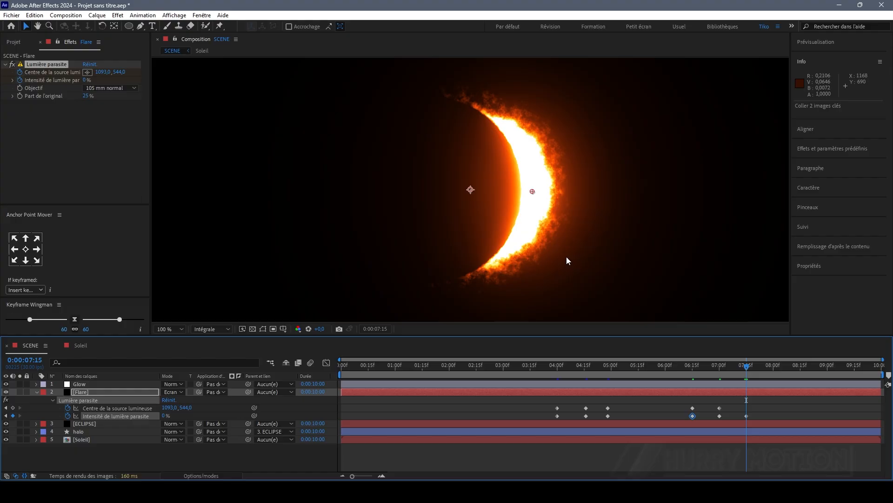
{"action": "left_click_drag", "start_coordinate": [98, 72], "coordinate": [87, 74]}
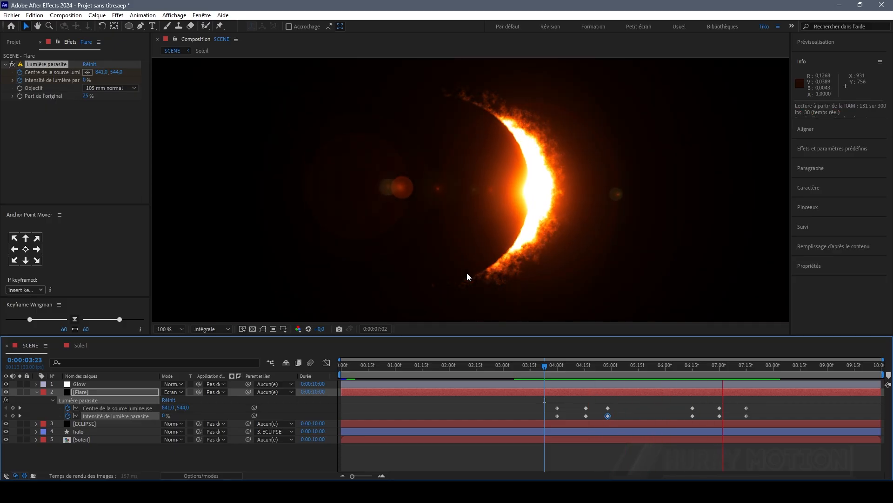
Scrub through SCENE from 0:00:03:17 to check how the flare follows the eclipse's bright edge
{"action": "left_click", "coordinate": [534, 364]}
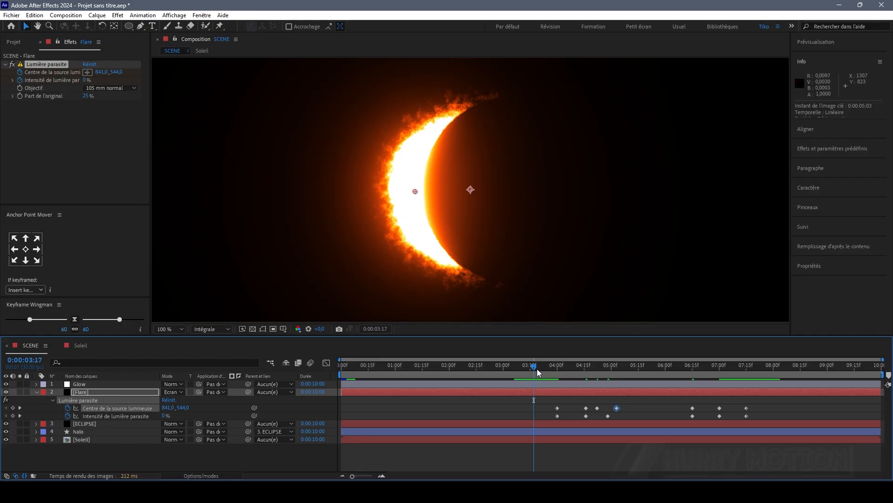
{"action": "left_click_drag", "start_coordinate": [535, 364], "coordinate": [682, 382]}
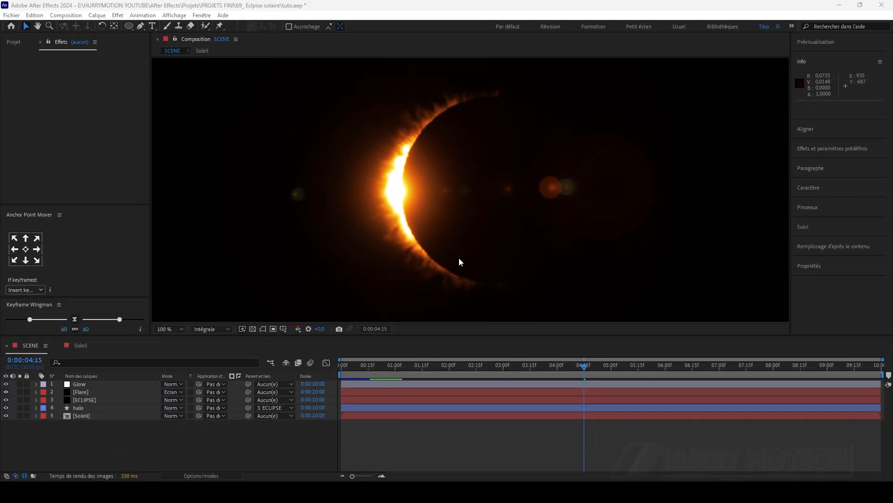
At 0:00:03:22, compare the Soleil layer with and without its CC Radial Blur effect
{"action": "left_click_drag", "start_coordinate": [585, 366], "coordinate": [543, 364]}
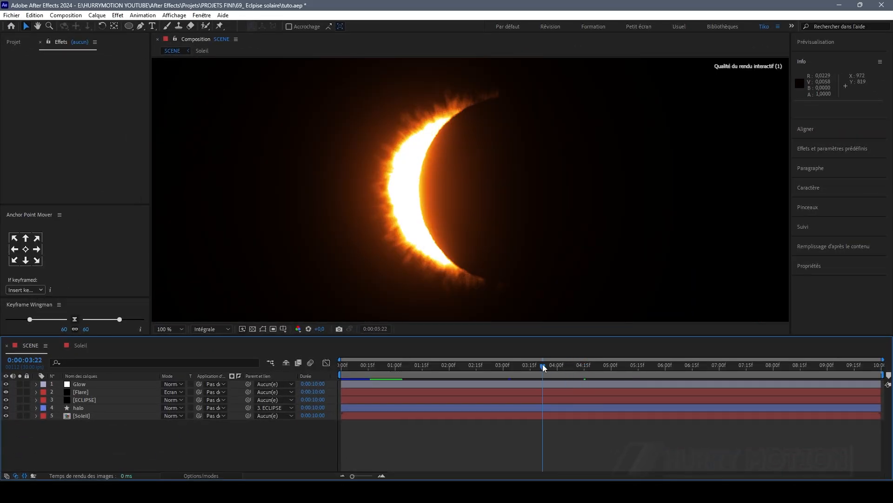
{"action": "left_click", "coordinate": [93, 385]}
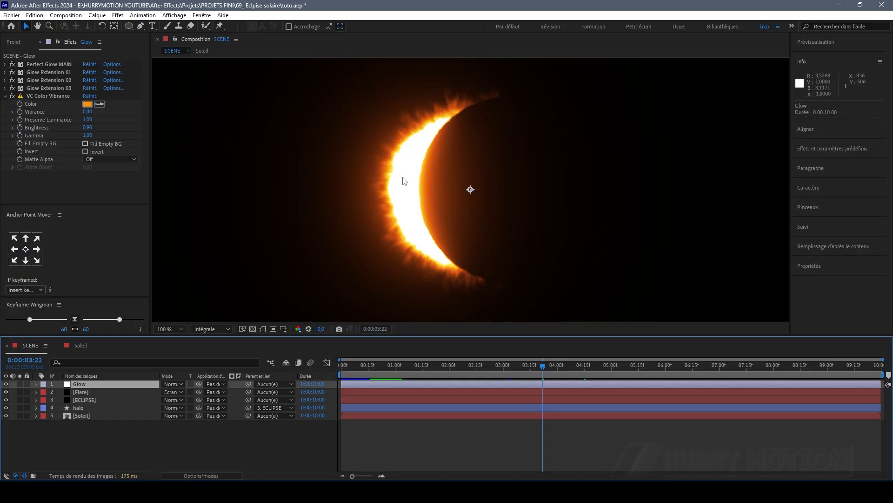
{"action": "left_click", "coordinate": [74, 415]}
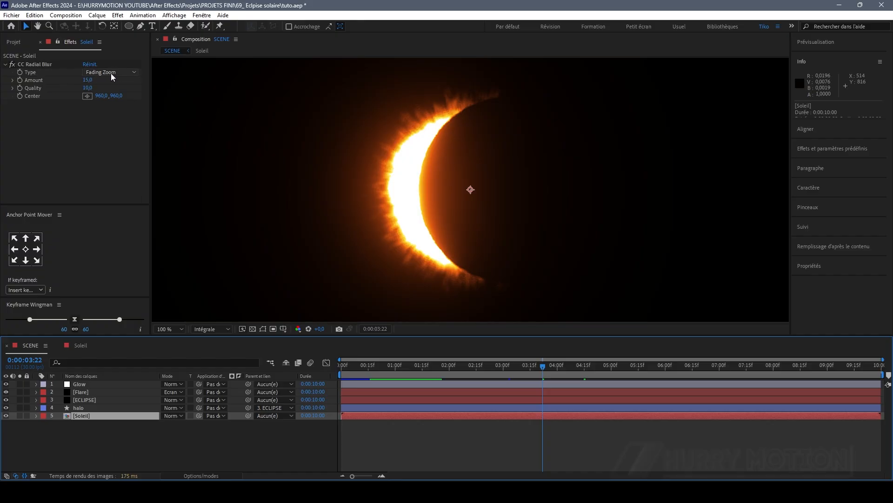
{"action": "left_click", "coordinate": [12, 65]}
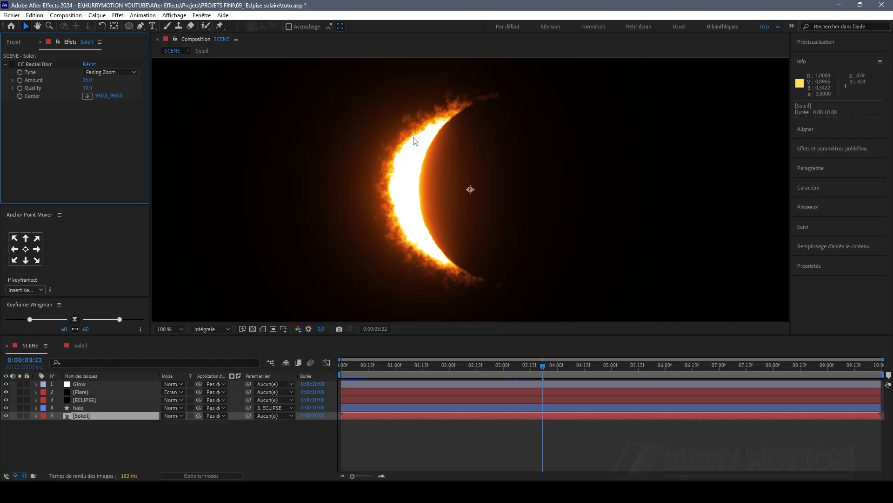
{"action": "left_click", "coordinate": [12, 65]}
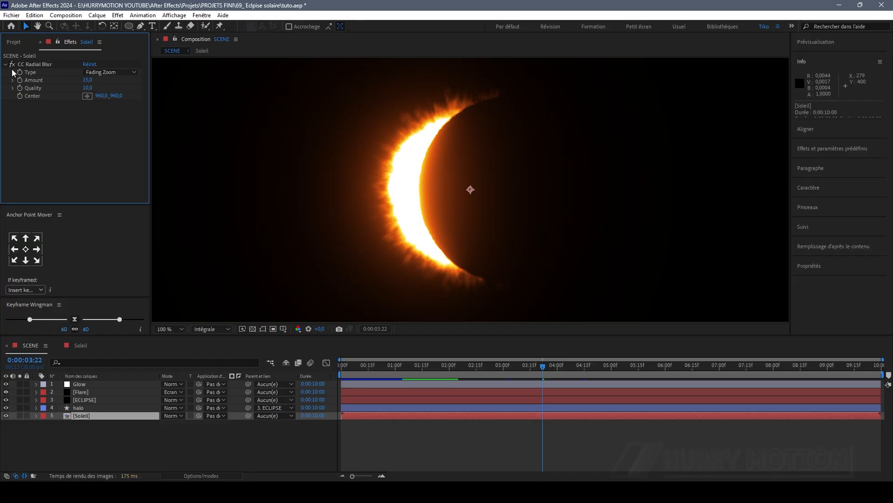
Create a white 1920 × 1080 px solid named Stars in the SCENE composition
{"action": "left_click", "coordinate": [83, 454]}
{"action": "key", "text": "ctrl+y"}
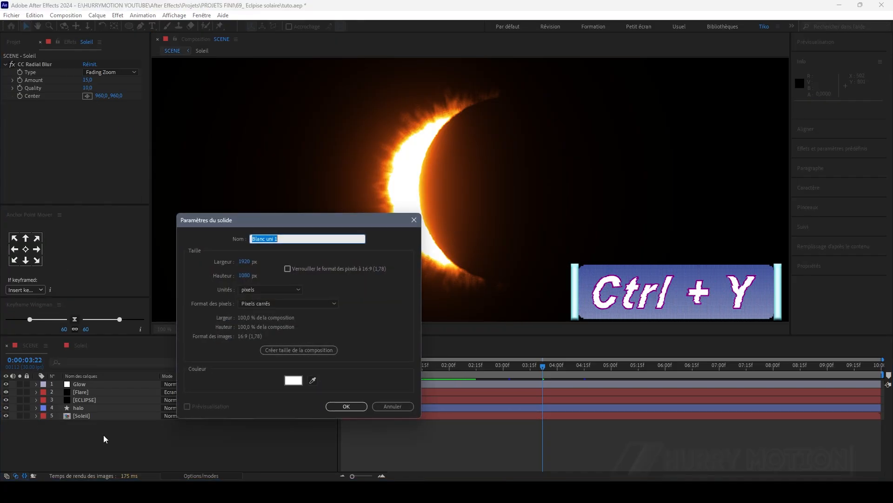
{"action": "left_click", "coordinate": [281, 238]}
{"action": "left_click_drag", "start_coordinate": [281, 238], "coordinate": [162, 238]}
{"action": "type", "text": "Stars"}
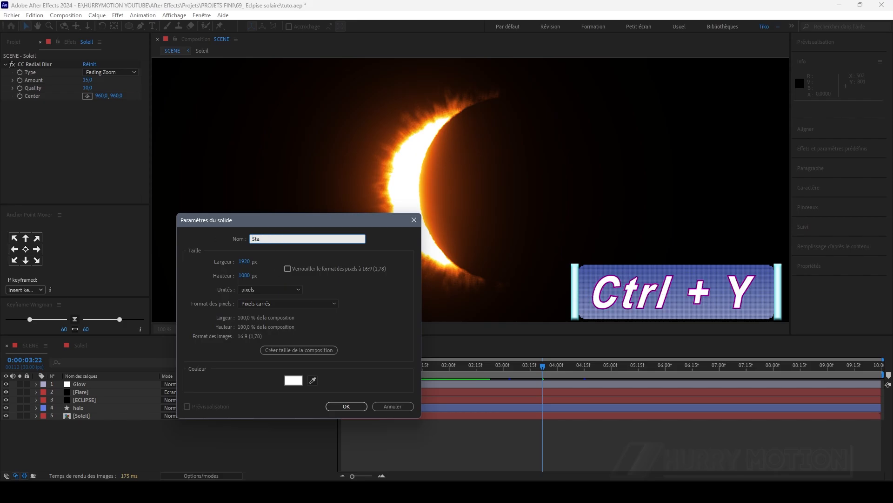
{"action": "left_click", "coordinate": [341, 407]}
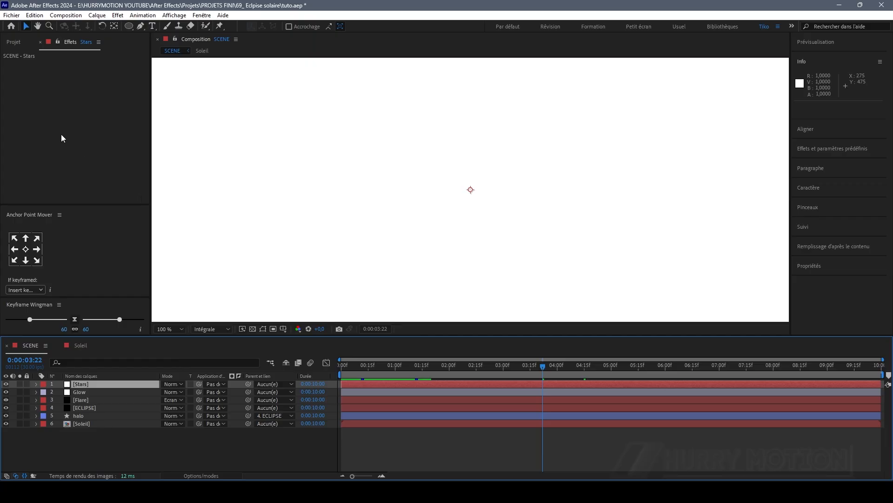
Apply CC Star Burst to the Stars solid and set its Grid Spacing to 2
{"action": "key", "text": "ctrl+space"}
{"action": "type", "text": "cc s"}
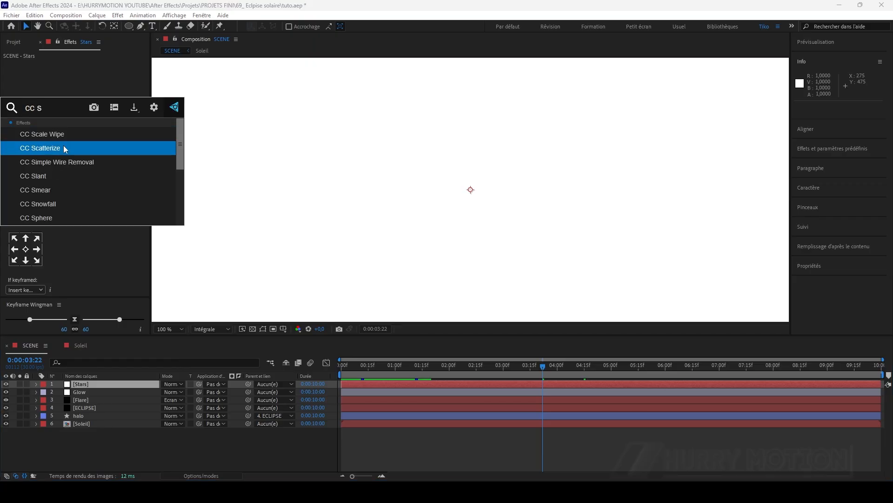
{"action": "left_click", "coordinate": [57, 188]}
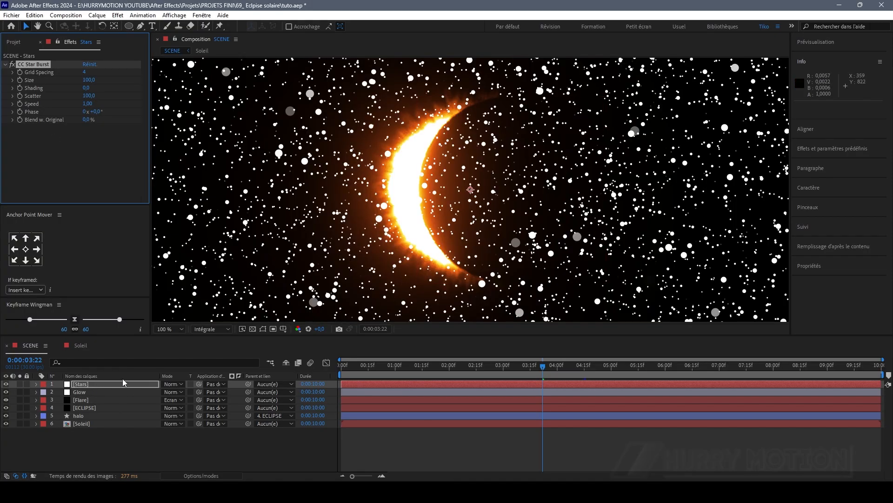
{"action": "left_click", "coordinate": [84, 72]}
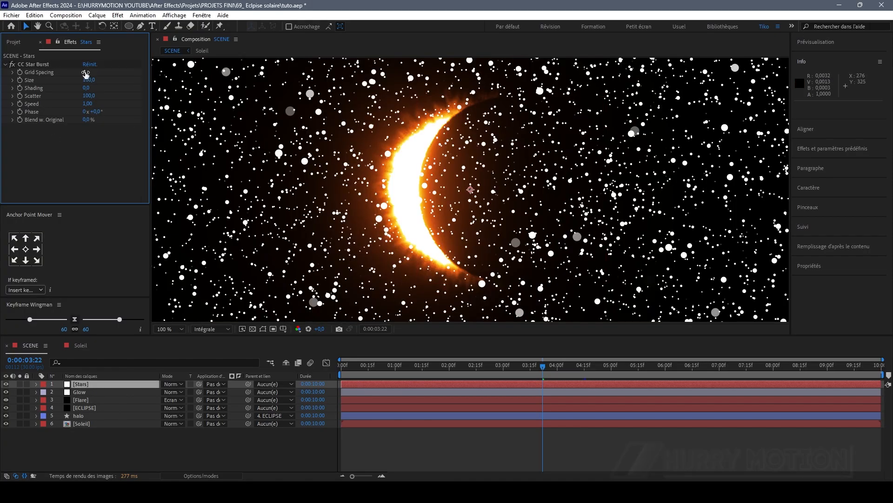
{"action": "type", "text": "2"}
{"action": "left_click", "coordinate": [85, 161]}
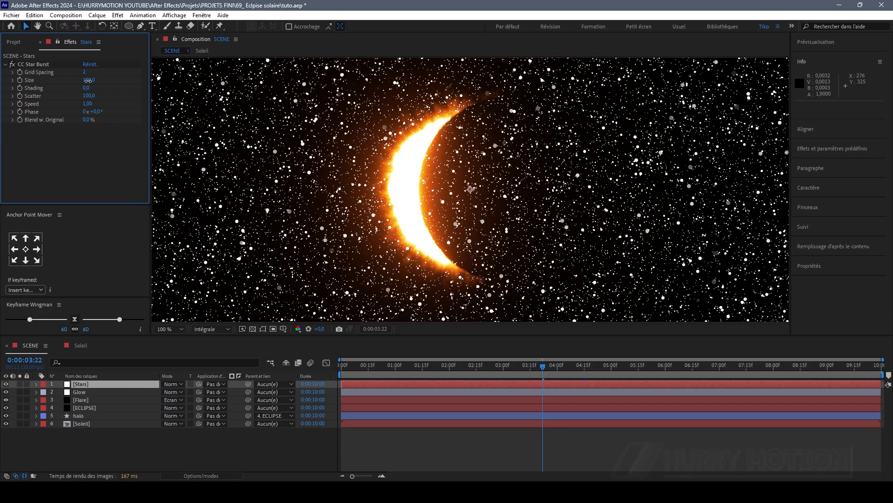
Set the star burst's Speed to 0, Scatter to 622 and Size to 85, and move Stars beneath all other layers
{"action": "left_click_drag", "start_coordinate": [90, 81], "coordinate": [67, 85]}
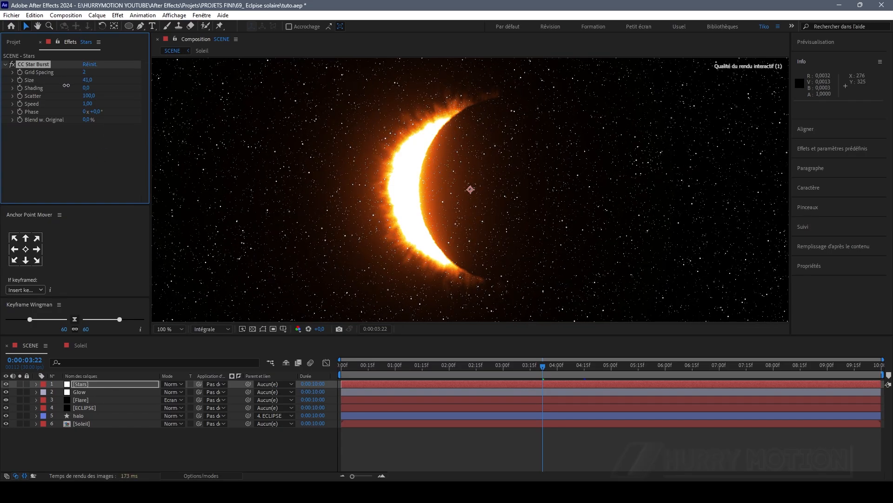
{"action": "left_click", "coordinate": [87, 104]}
{"action": "type", "text": "0"}
{"action": "key", "text": "Return"}
{"action": "left_click_drag", "start_coordinate": [156, 98], "coordinate": [436, 99]}
{"action": "scroll", "coordinate": [204, 139], "scroll_direction": "down", "scroll_amount": 1}
{"action": "left_click_drag", "start_coordinate": [88, 95], "coordinate": [108, 81]}
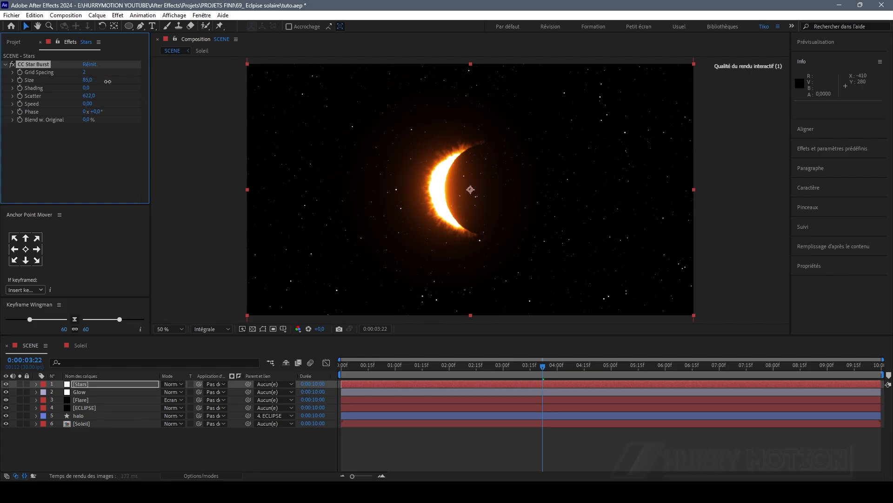
{"action": "key", "text": "period"}
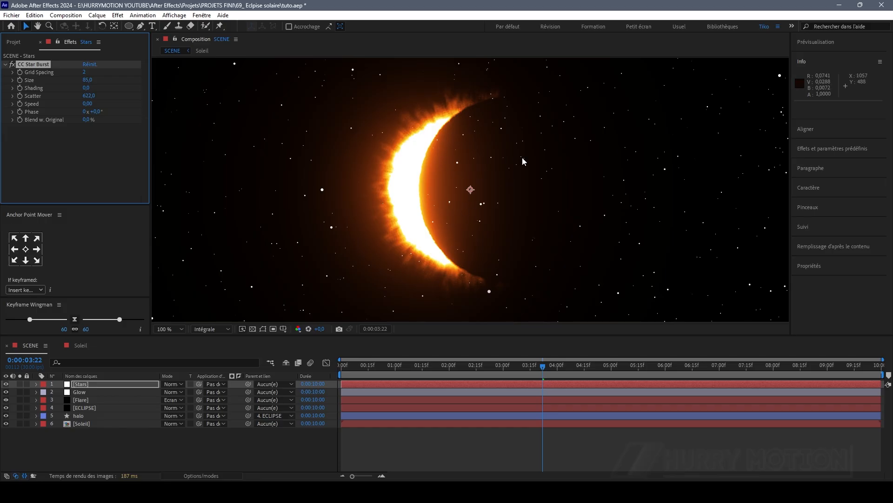
{"action": "left_click_drag", "start_coordinate": [115, 384], "coordinate": [90, 428]}
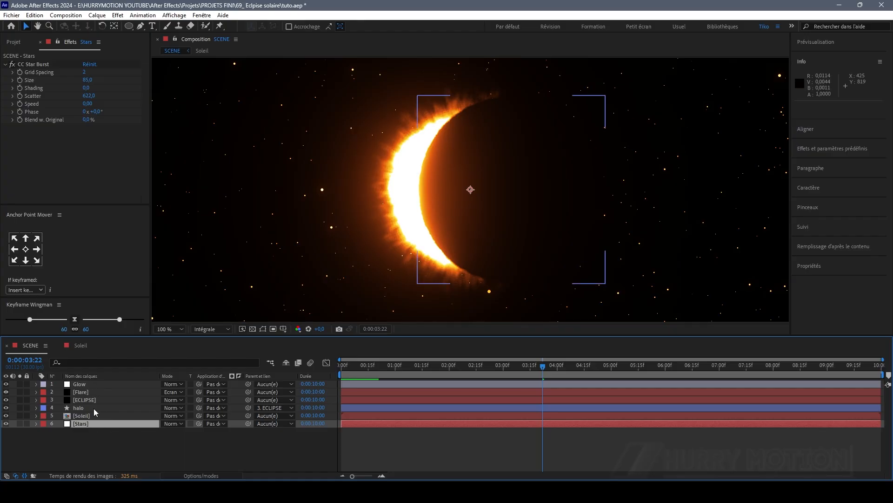
Show the transparency grid and examine Glow, then ECLIPSE, halo and Soleil in isolation for opaque backgrounds
{"action": "left_click", "coordinate": [253, 329]}
{"action": "left_click", "coordinate": [20, 383]}
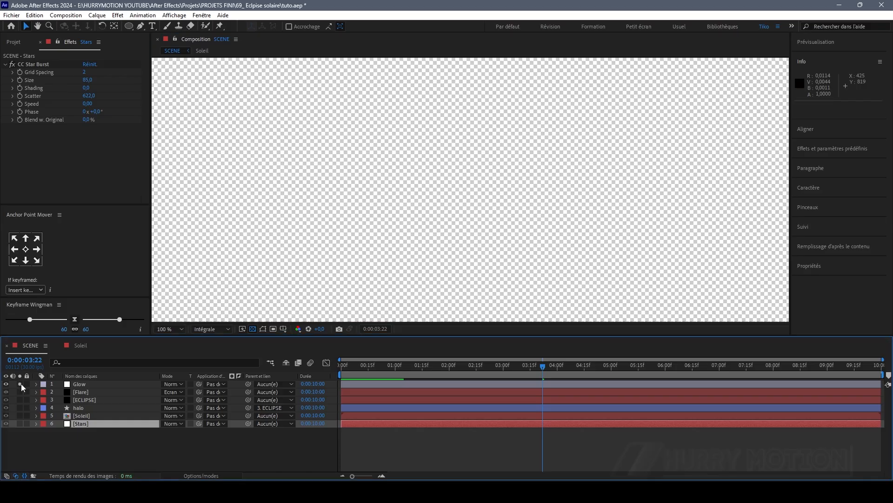
{"action": "left_click", "coordinate": [91, 383]}
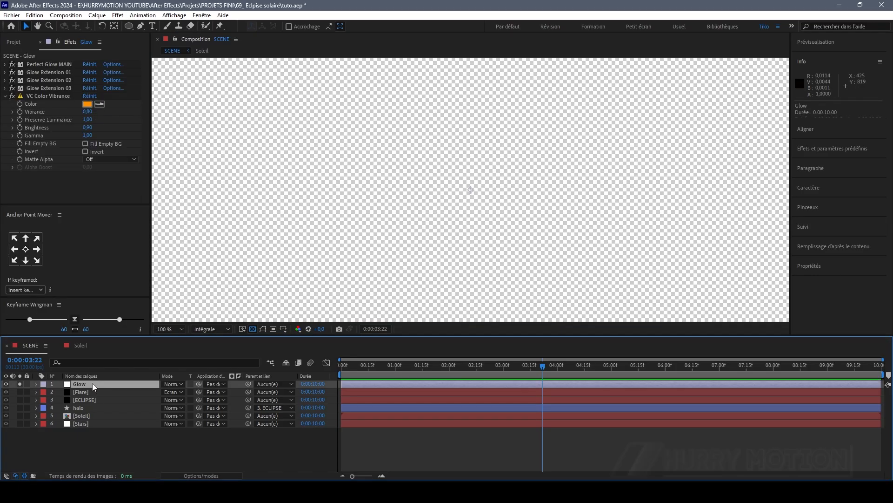
{"action": "left_click", "coordinate": [20, 384]}
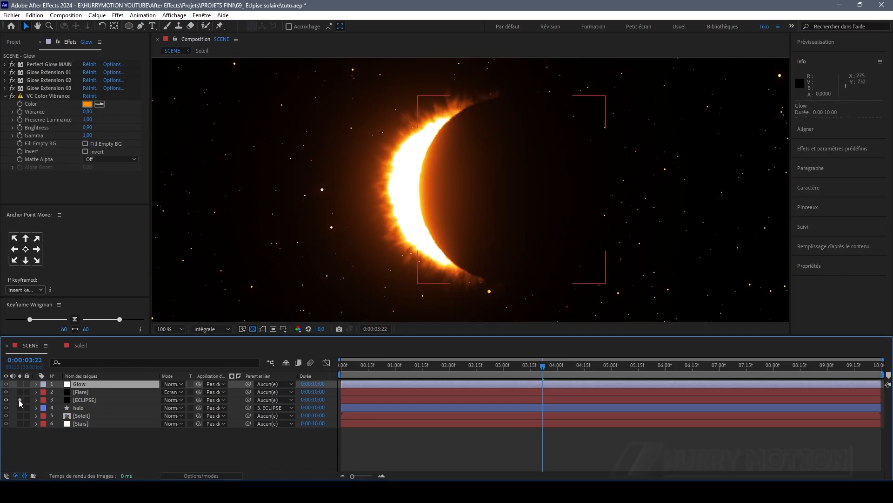
{"action": "left_click", "coordinate": [19, 399]}
{"action": "left_click", "coordinate": [20, 415]}
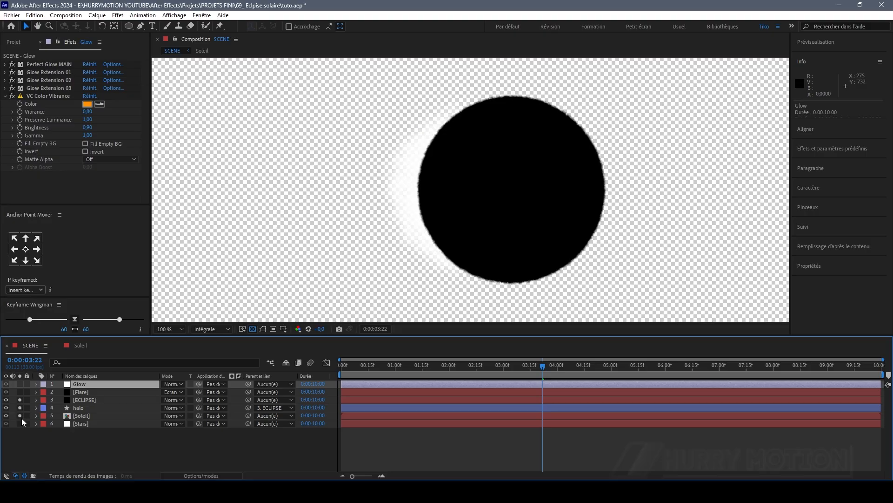
Isolate the Flare layer to check its background, and make it preserve the underlying transparency
{"action": "left_click", "coordinate": [20, 392]}
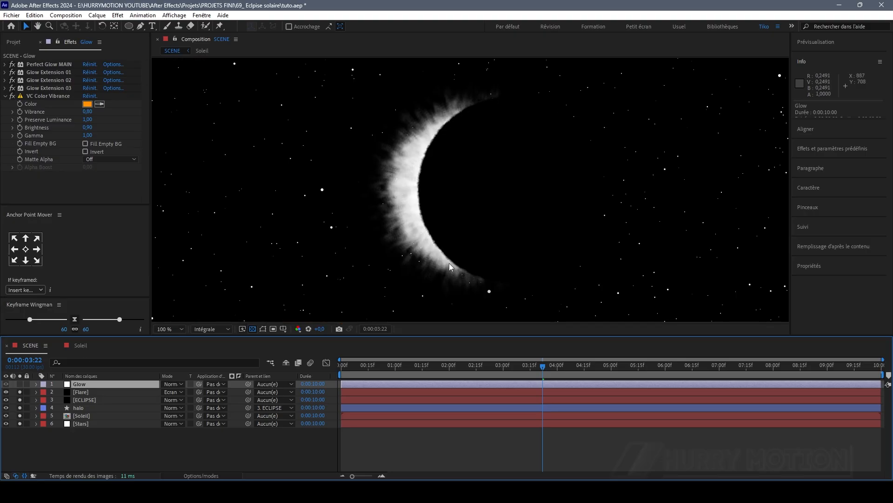
{"action": "left_click", "coordinate": [20, 391], "text": "alt"}
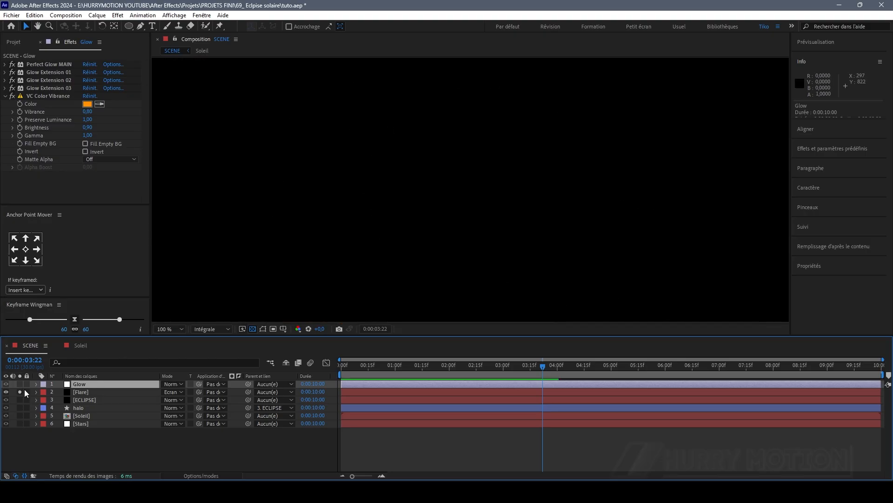
{"action": "left_click", "coordinate": [191, 391]}
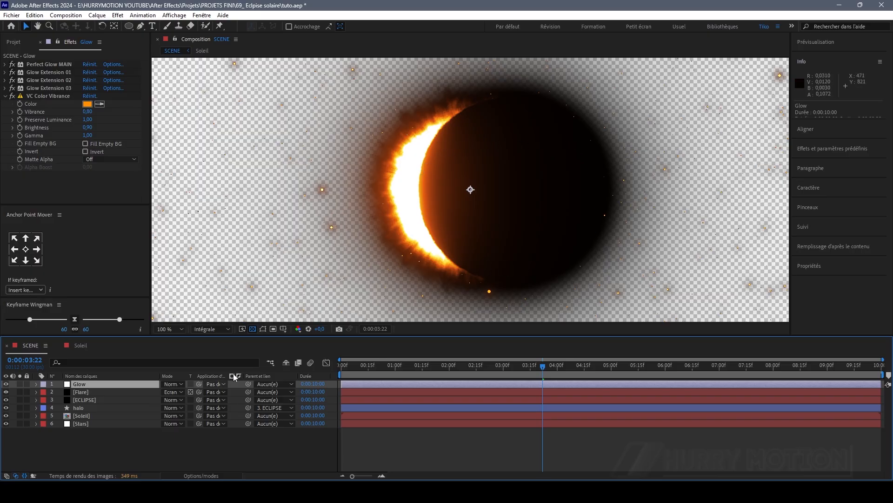
{"action": "left_click", "coordinate": [253, 329]}
Precompose all layers from Glow through Soleil, leaving out Stars, into a composition named ECLIPSE ANIM
{"action": "left_click", "coordinate": [81, 416]}
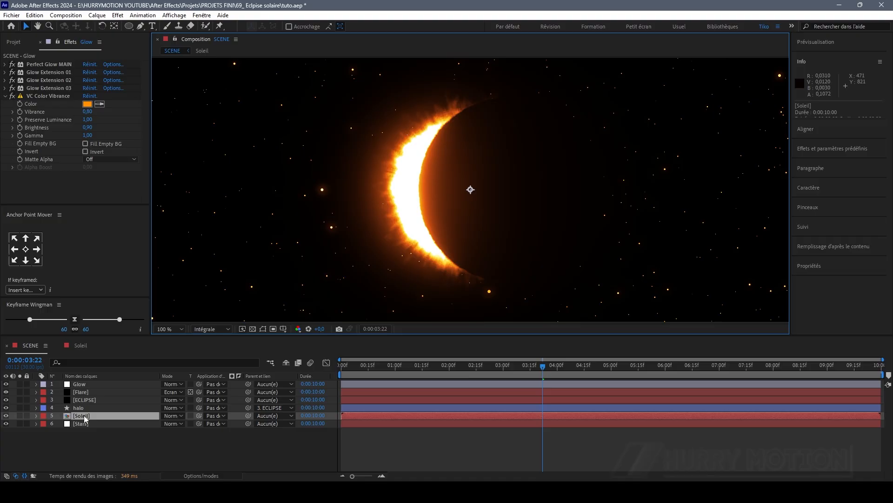
{"action": "left_click", "coordinate": [88, 384], "text": "shift"}
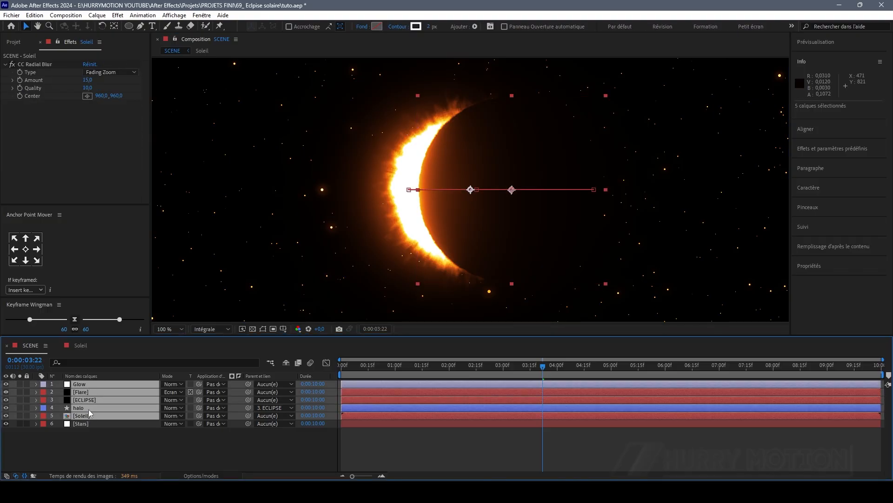
{"action": "key", "text": "ctrl+shift+c"}
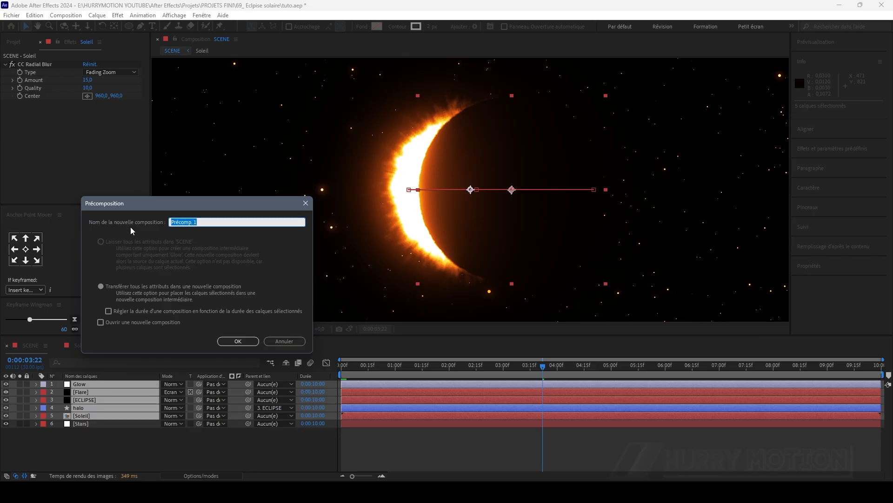
{"action": "type", "text": "ECLIPSE ANIM"}
{"action": "left_click", "coordinate": [231, 342]}
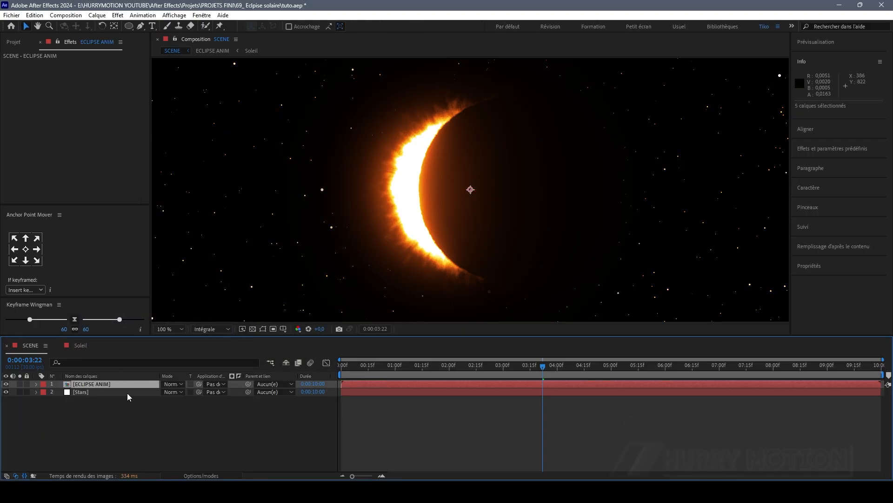
Add 12 Thick Atmosphere.mp4 above ECLIPSE ANIM in SCENE and set its blending mode to Ecran
{"action": "key", "text": "comma"}
{"action": "mouse_move", "coordinate": [542, 367]}
{"action": "left_mouse_down"}
{"action": "mouse_move", "coordinate": [481, 368]}
{"action": "mouse_move", "coordinate": [548, 368]}
{"action": "left_mouse_up"}
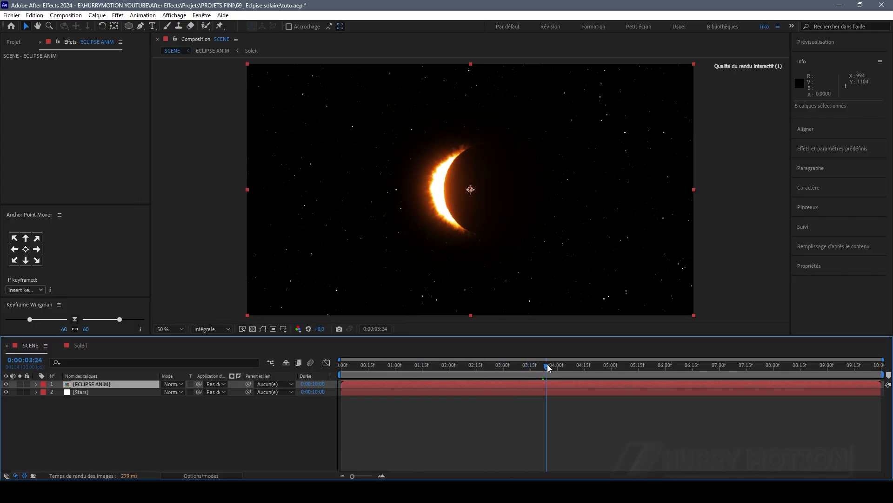
{"action": "left_click", "coordinate": [104, 409]}
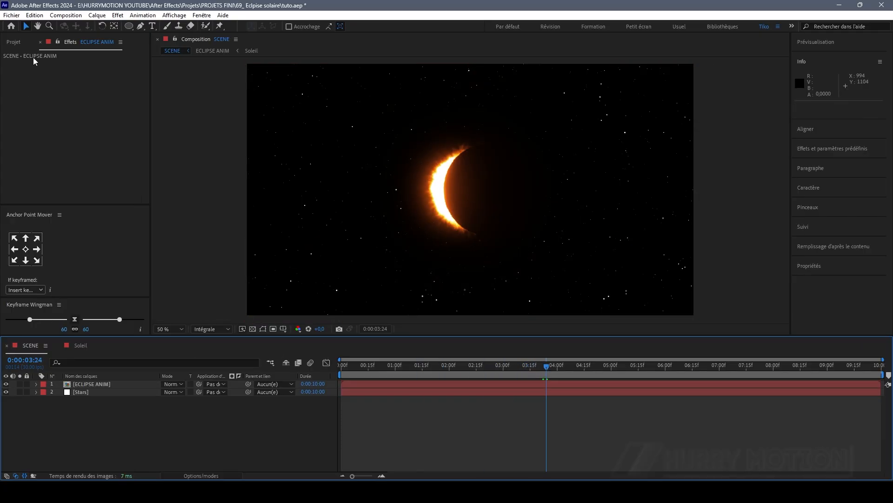
{"action": "left_click", "coordinate": [13, 42]}
{"action": "left_click_drag", "start_coordinate": [41, 164], "coordinate": [93, 379]}
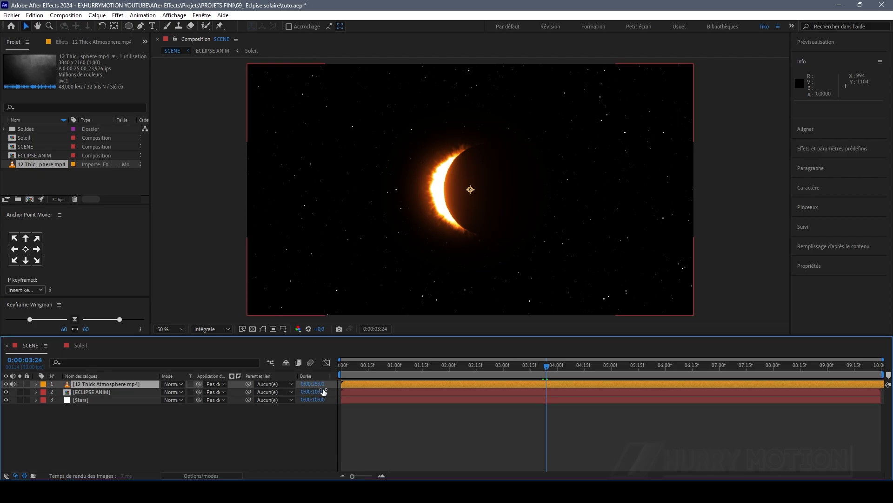
{"action": "left_click", "coordinate": [177, 384]}
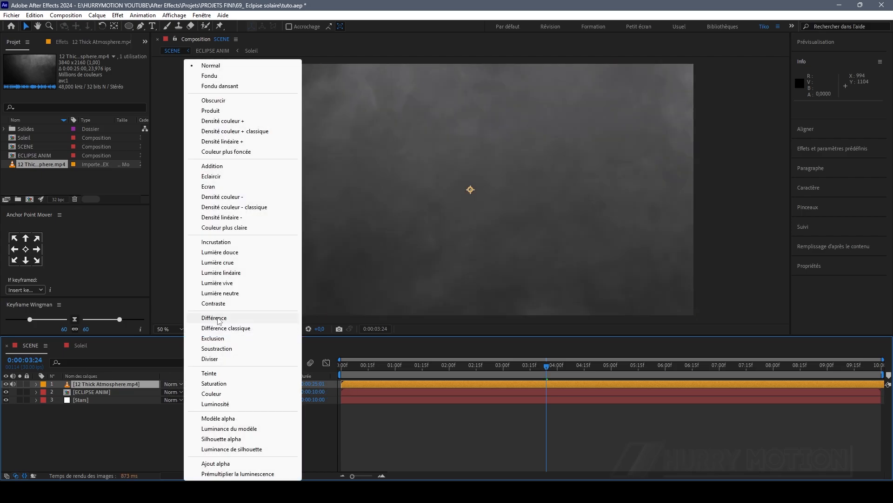
{"action": "left_click", "coordinate": [220, 186]}
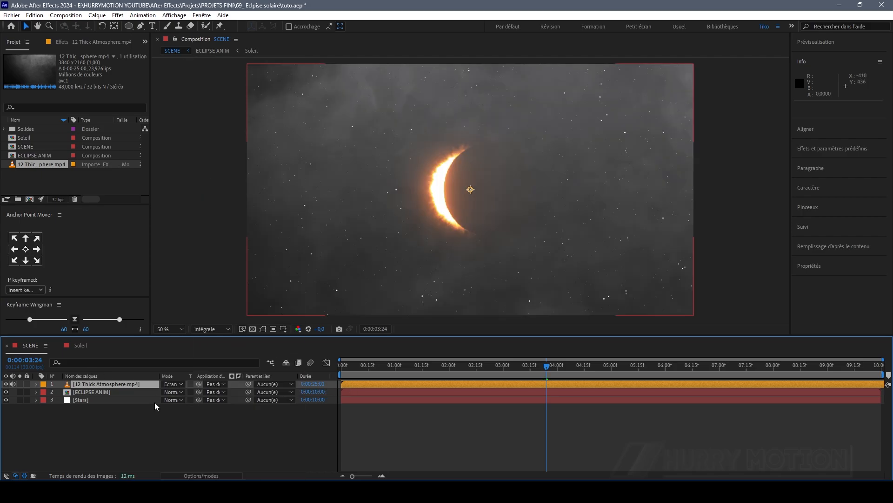
Set the opacity of the 12 Thick Atmosphere.mp4 layer to 80%
{"action": "key", "text": "t"}
{"action": "left_click", "coordinate": [168, 392]}
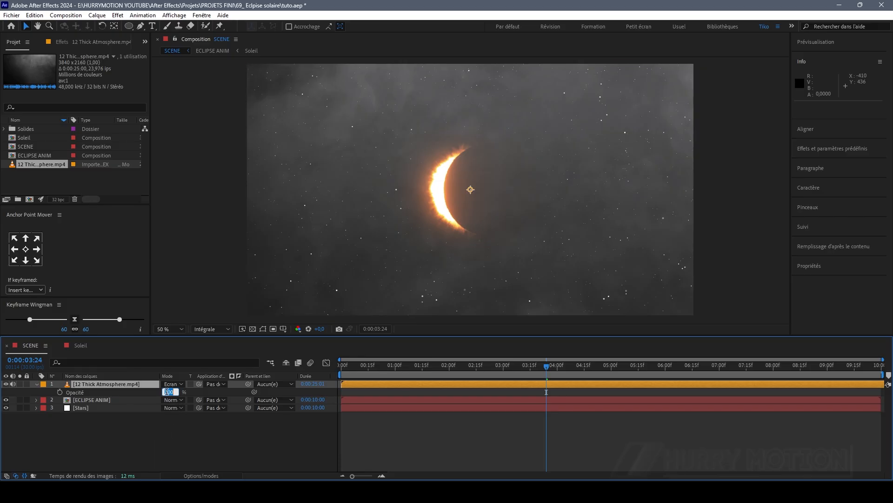
{"action": "type", "text": "80"}
{"action": "key", "text": "Return"}
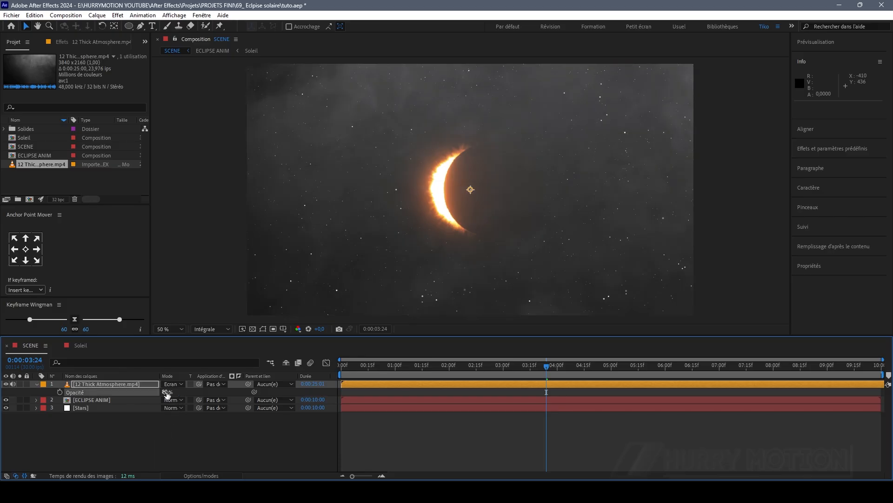
Apply the Teinte effect to the 12 Thick Atmosphere.mp4 layer
{"action": "left_click", "coordinate": [62, 42]}
{"action": "left_click", "coordinate": [74, 104]}
{"action": "key", "text": "ctrl+space"}
{"action": "left_click", "coordinate": [74, 101]}
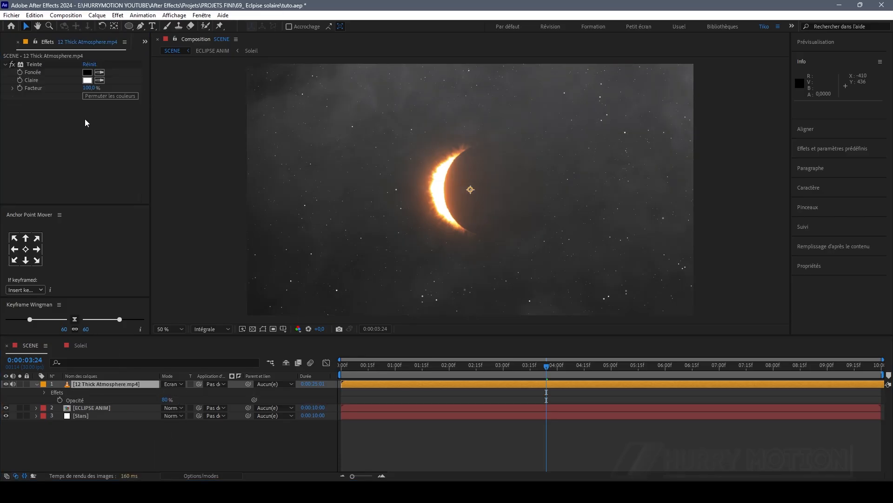
Set the Teinte effect's Claire colour to violet-blue 7D7AFD on the 12 Thick Atmosphere.mp4 layer
{"action": "left_click", "coordinate": [87, 80]}
{"action": "left_click", "coordinate": [168, 341]}
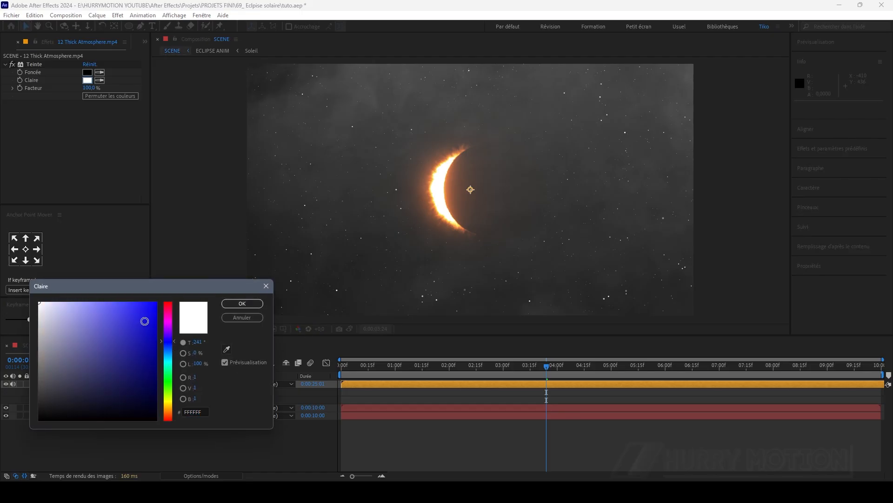
{"action": "mouse_move", "coordinate": [126, 309]}
{"action": "left_mouse_down"}
{"action": "mouse_move", "coordinate": [90, 301]}
{"action": "mouse_move", "coordinate": [100, 303]}
{"action": "left_mouse_up"}
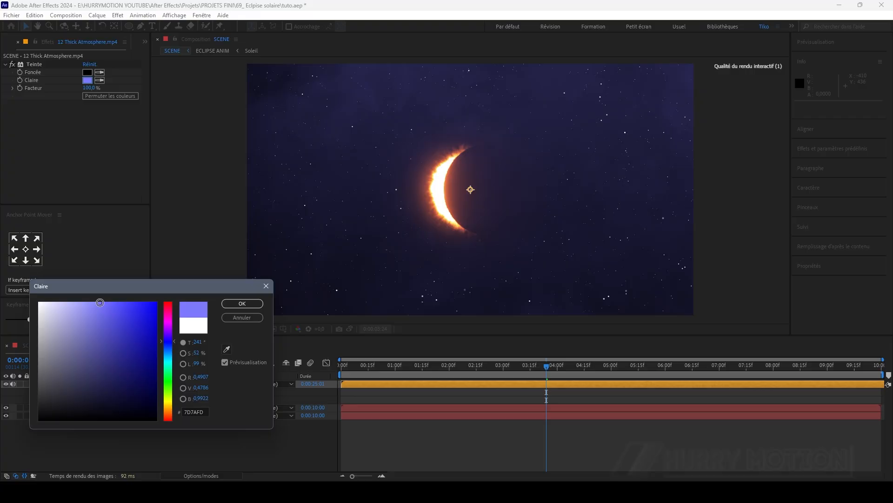
{"action": "left_click", "coordinate": [242, 303]}
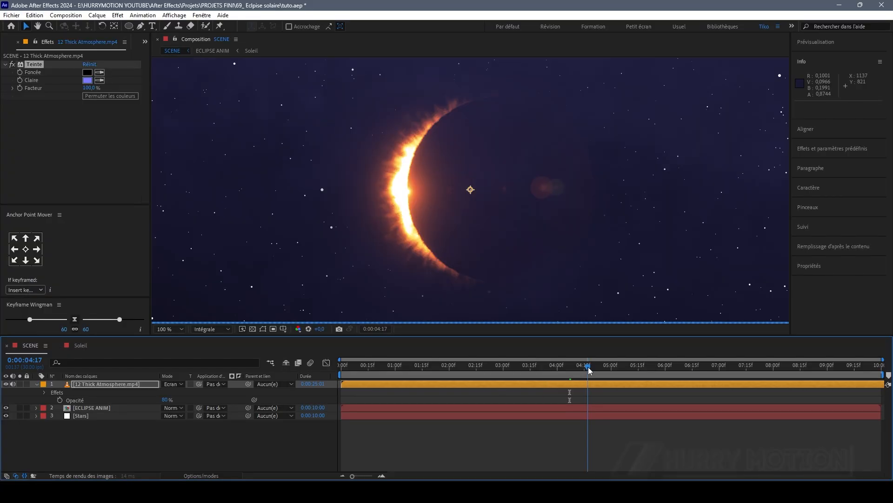
{"action": "left_click", "coordinate": [668, 375]}
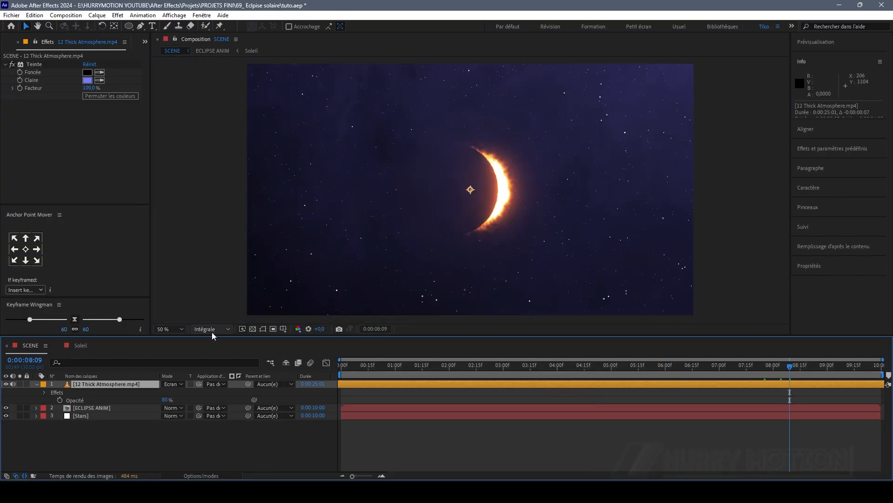
{"action": "left_click", "coordinate": [36, 384]}
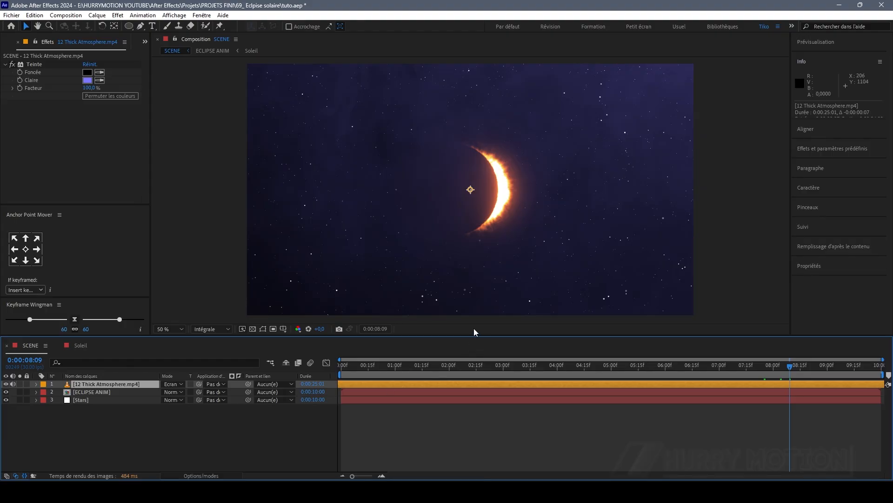
Duplicate the ECLIPSE layer in the ECLIPSE ANIM composition and rename the copy cache
{"action": "left_click", "coordinate": [80, 345]}
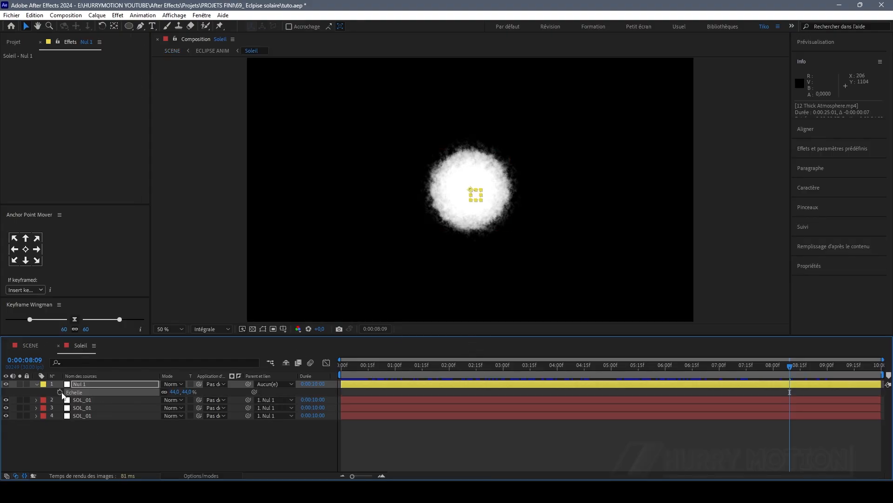
{"action": "left_click", "coordinate": [58, 345]}
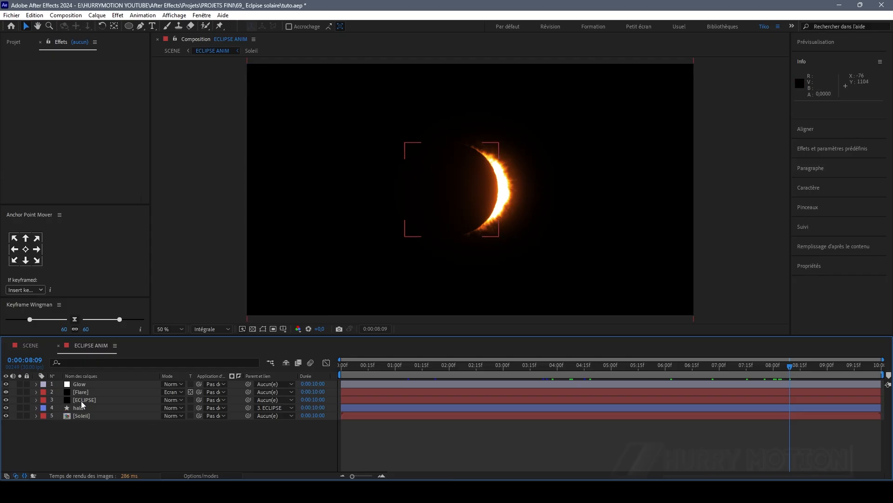
{"action": "left_click", "coordinate": [81, 399]}
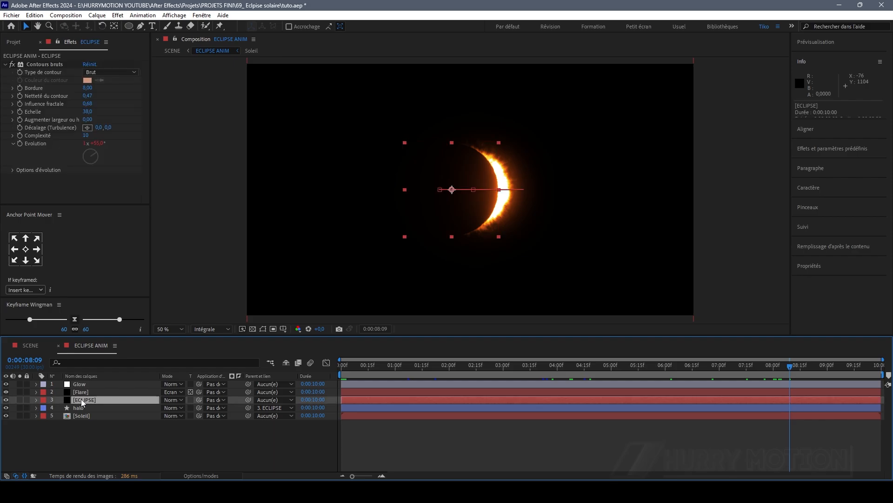
{"action": "key", "text": "ctrl+d"}
{"action": "key", "text": "Return"}
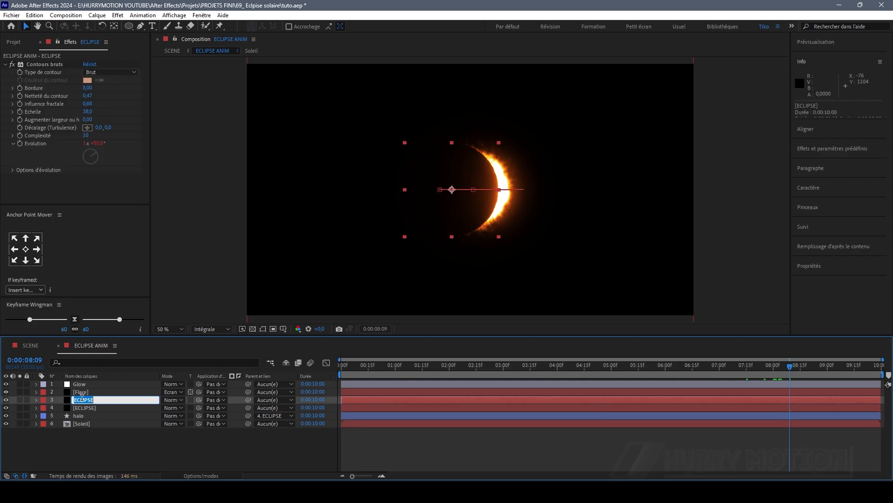
{"action": "type", "text": "cache"}
{"action": "left_click", "coordinate": [98, 438]}
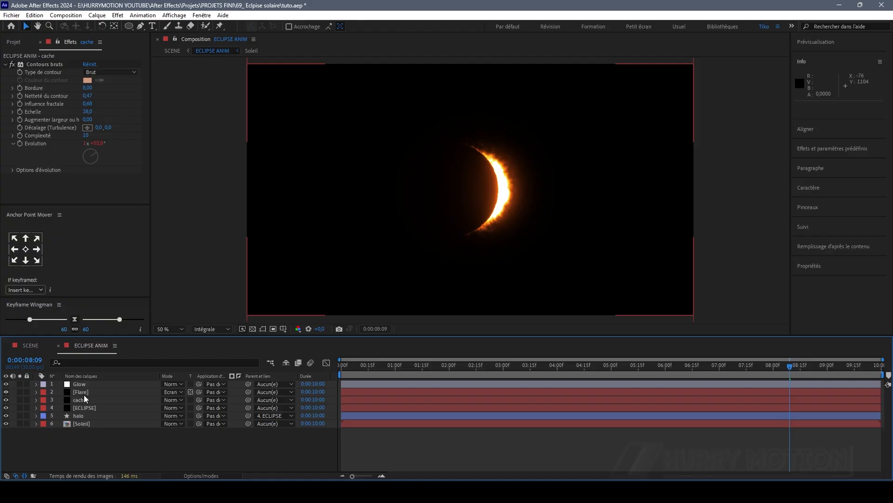
Add the title text "full eclpise" over the crescent in ECLIPSE ANIM and scale it to 69%
{"action": "left_click", "coordinate": [152, 26]}
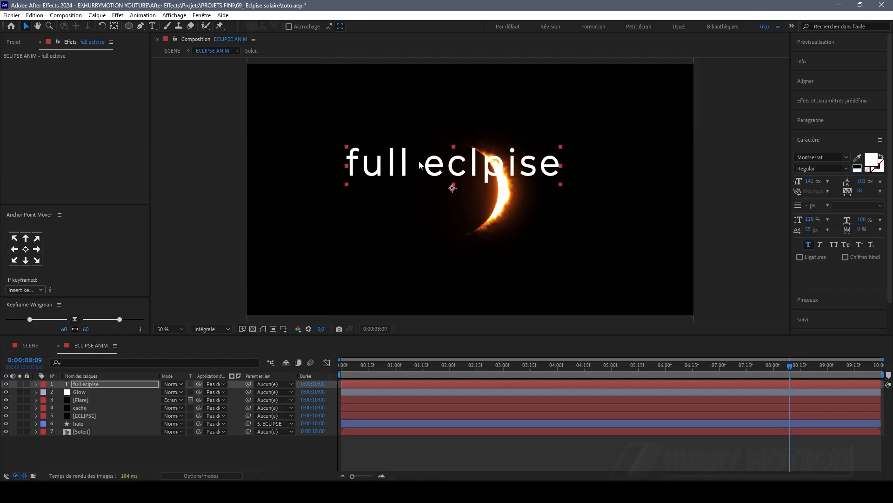
{"action": "left_click_drag", "start_coordinate": [420, 164], "coordinate": [455, 194]}
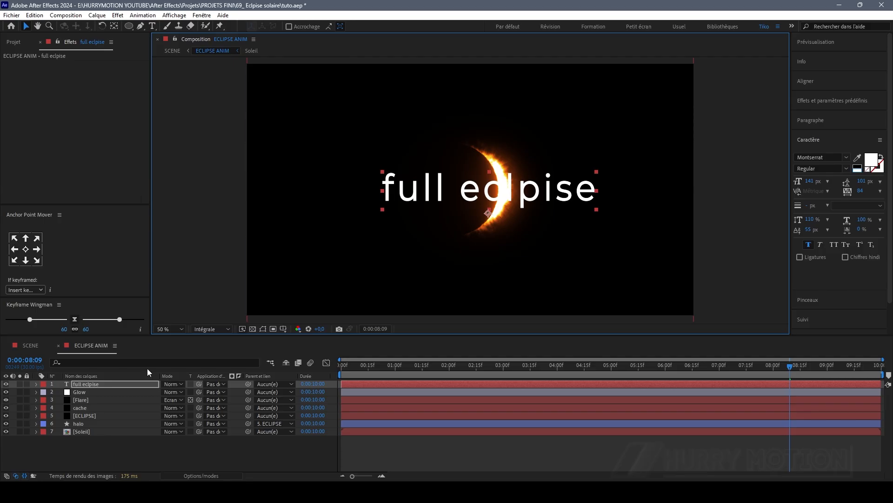
{"action": "key", "text": "s"}
{"action": "left_click_drag", "start_coordinate": [178, 394], "coordinate": [169, 396]}
{"action": "left_click_drag", "start_coordinate": [433, 203], "coordinate": [433, 195]}
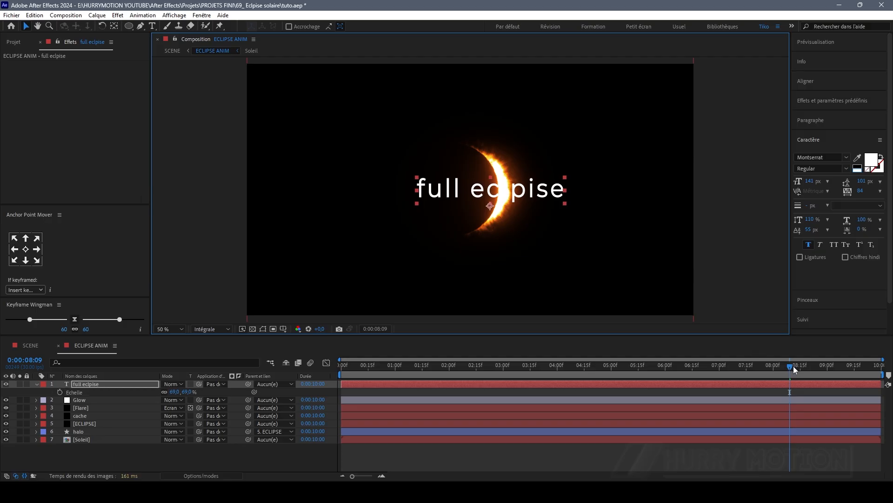
At 0:00:09:00, place the title just beside the crescent's bright edge and add a Position keyframe at 1470, 612
{"action": "left_click_drag", "start_coordinate": [792, 366], "coordinate": [775, 374]}
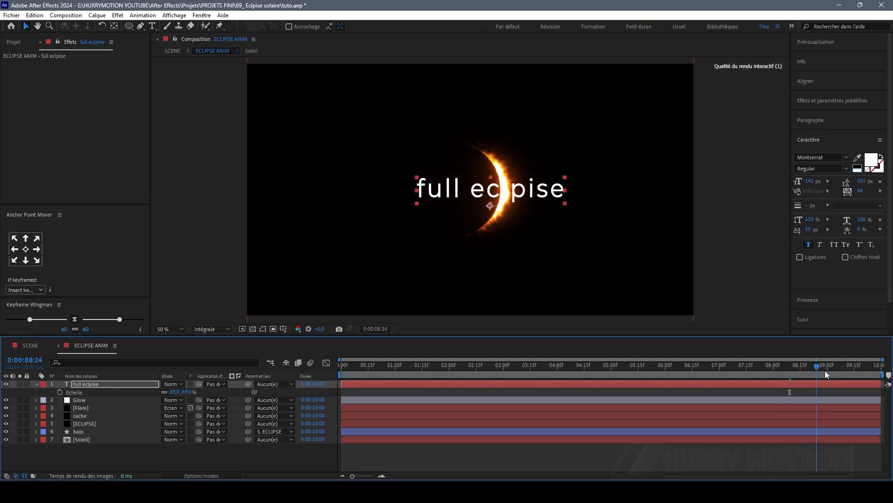
{"action": "left_click_drag", "start_coordinate": [825, 371], "coordinate": [826, 371]}
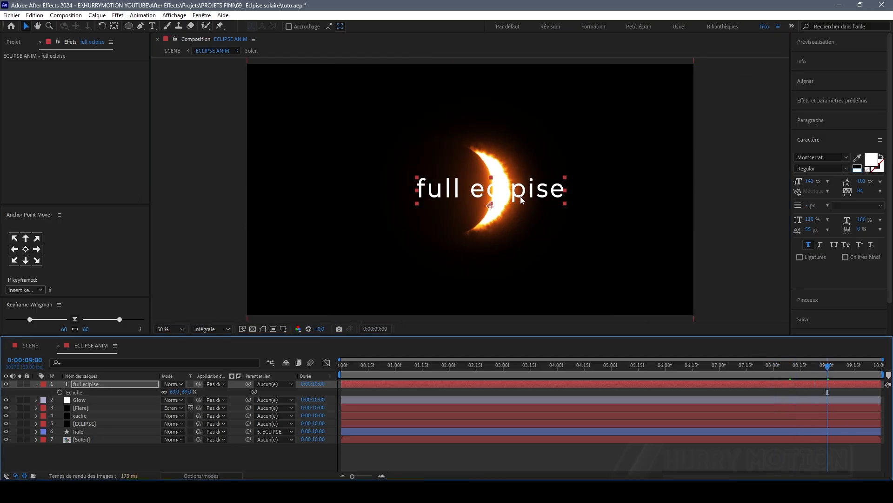
{"action": "left_click_drag", "start_coordinate": [520, 195], "coordinate": [620, 199]}
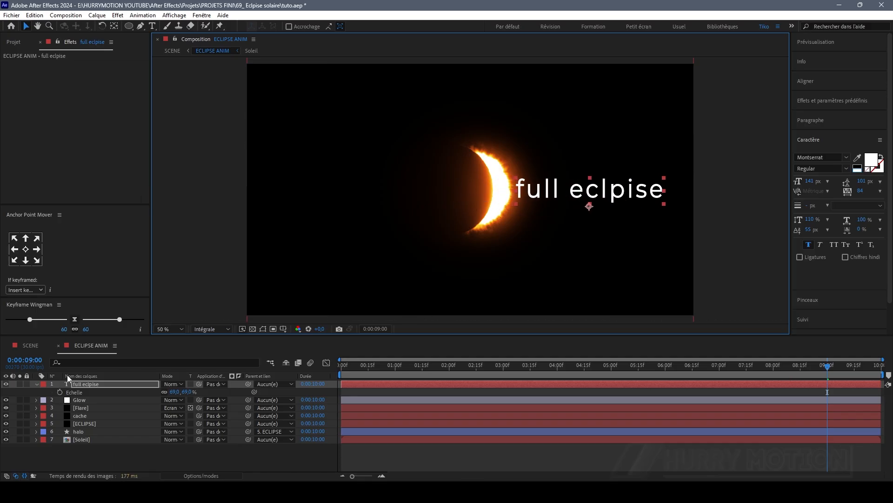
{"action": "key", "text": "p"}
{"action": "left_click", "coordinate": [59, 392]}
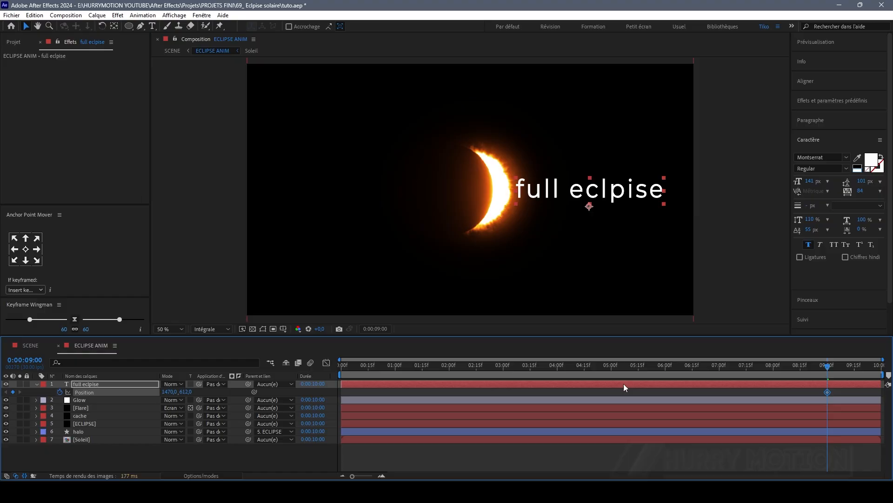
Add a Position keyframe at 0:00:05:29 that moves the title over the eclipse disc at 824, 612
{"action": "left_click_drag", "start_coordinate": [816, 364], "coordinate": [665, 373]}
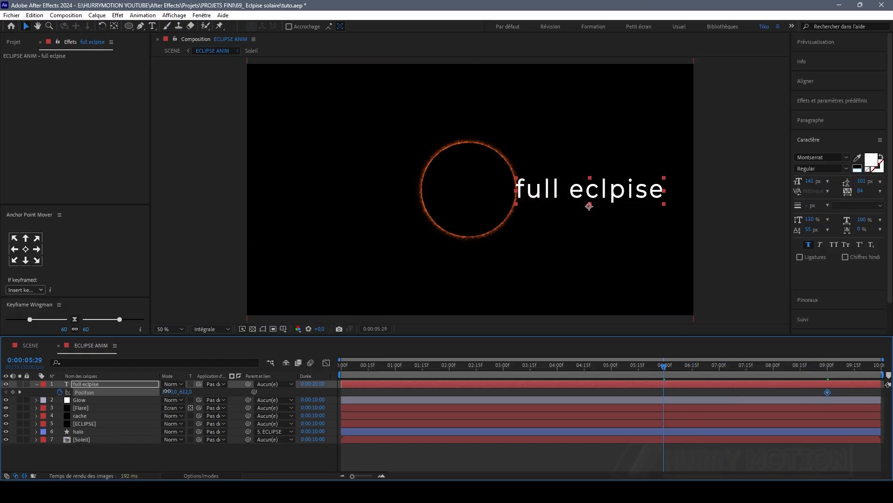
{"action": "left_click_drag", "start_coordinate": [167, 392], "coordinate": [203, 374]}
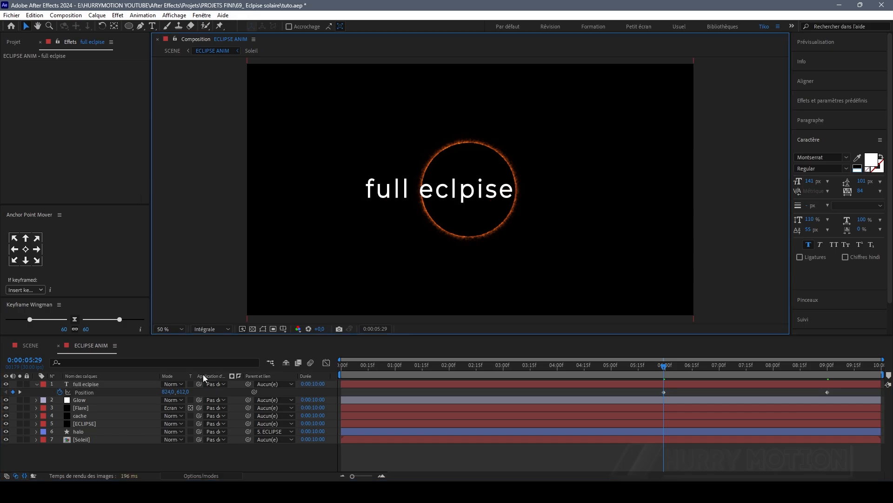
{"action": "left_click", "coordinate": [37, 384]}
Assign the cache layer as the title's track matte and invert the matte
{"action": "left_click", "coordinate": [74, 384]}
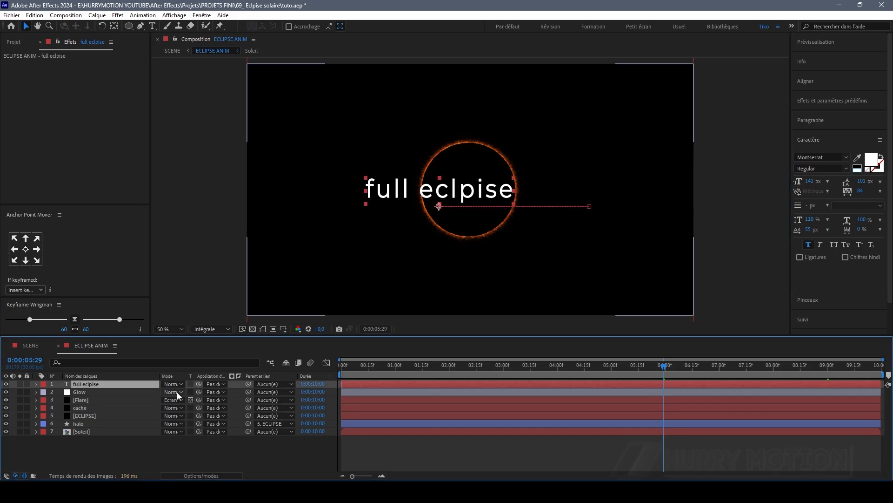
{"action": "left_click_drag", "start_coordinate": [199, 384], "coordinate": [87, 412]}
{"action": "left_click", "coordinate": [238, 384]}
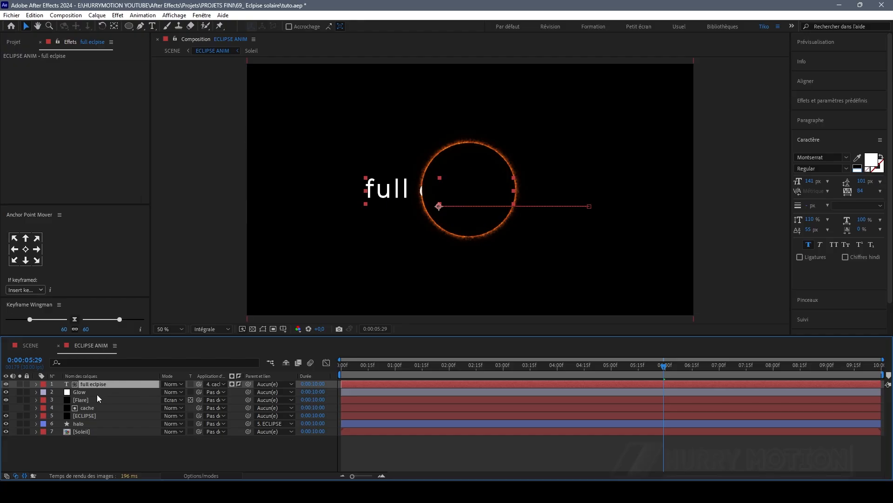
Unlink the cache layer's scale and stretch it horizontally until it hides the whole title
{"action": "left_click", "coordinate": [90, 408]}
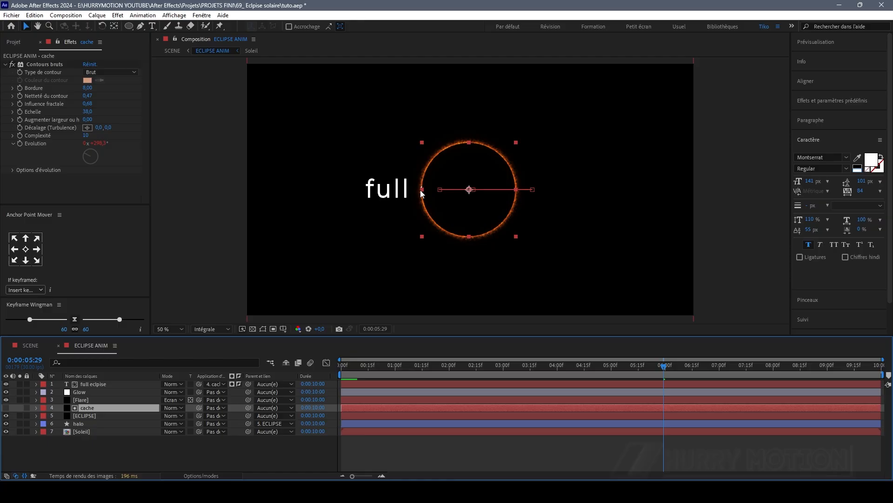
{"action": "key", "text": "s"}
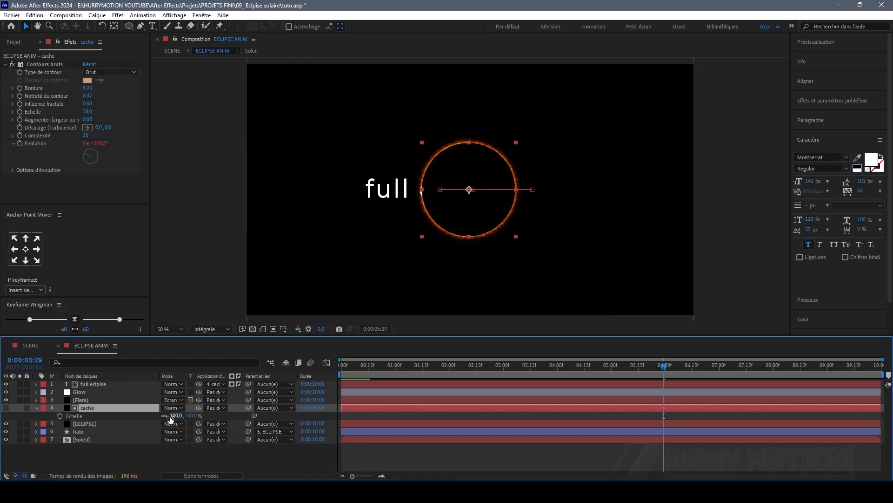
{"action": "left_click_drag", "start_coordinate": [173, 416], "coordinate": [166, 415]}
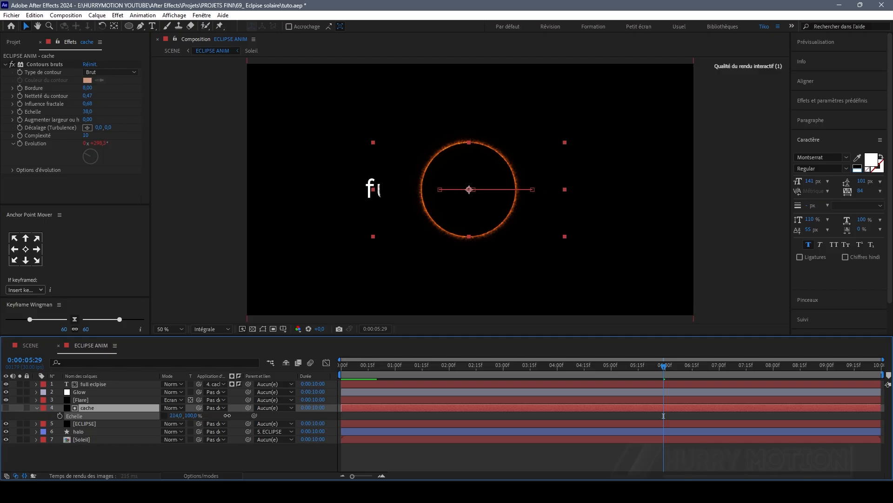
Remove the cache layer's Position keyframes and set its position to 679, 540
{"action": "key", "text": "p"}
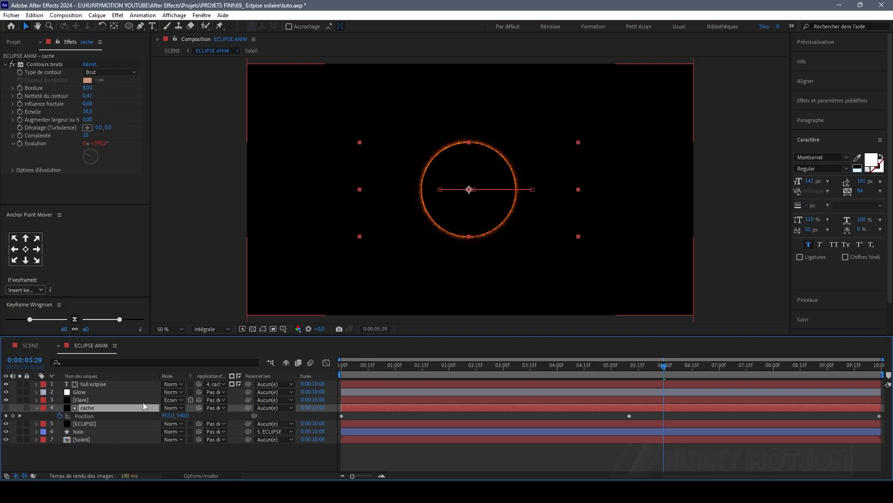
{"action": "left_click", "coordinate": [59, 415]}
{"action": "left_click_drag", "start_coordinate": [161, 415], "coordinate": [101, 413]}
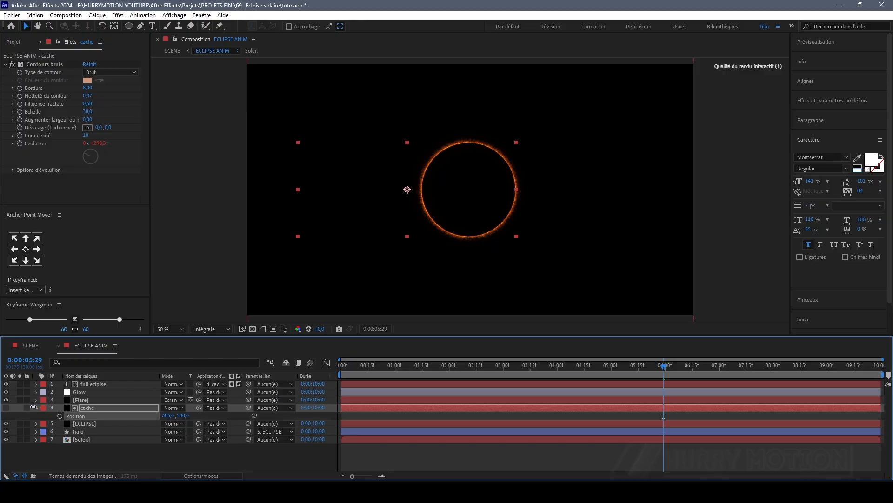
{"action": "left_click_drag", "start_coordinate": [29, 406], "coordinate": [28, 406]}
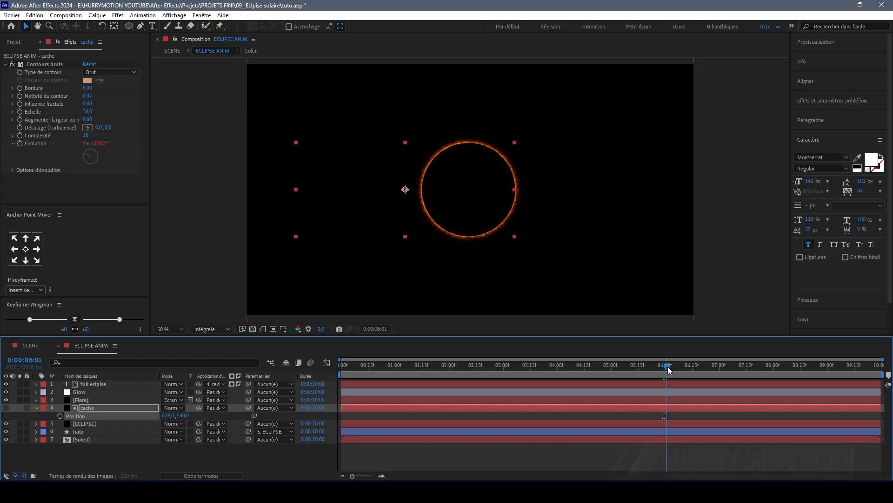
{"action": "left_click_drag", "start_coordinate": [669, 370], "coordinate": [816, 383]}
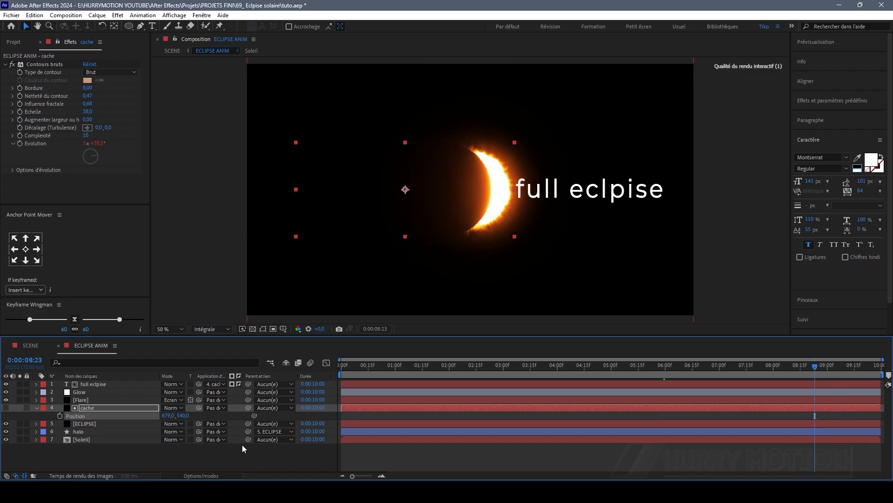
Move the title layer below ECLIPSE and above halo in the layer stack, and return to the SCENE composition
{"action": "left_click_drag", "start_coordinate": [93, 384], "coordinate": [98, 426]}
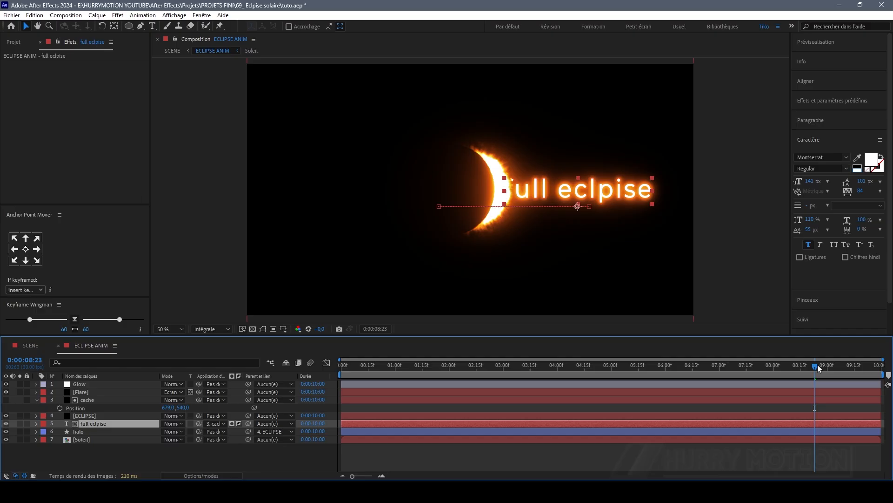
{"action": "left_click_drag", "start_coordinate": [817, 364], "coordinate": [774, 372]}
{"action": "left_click", "coordinate": [21, 347]}
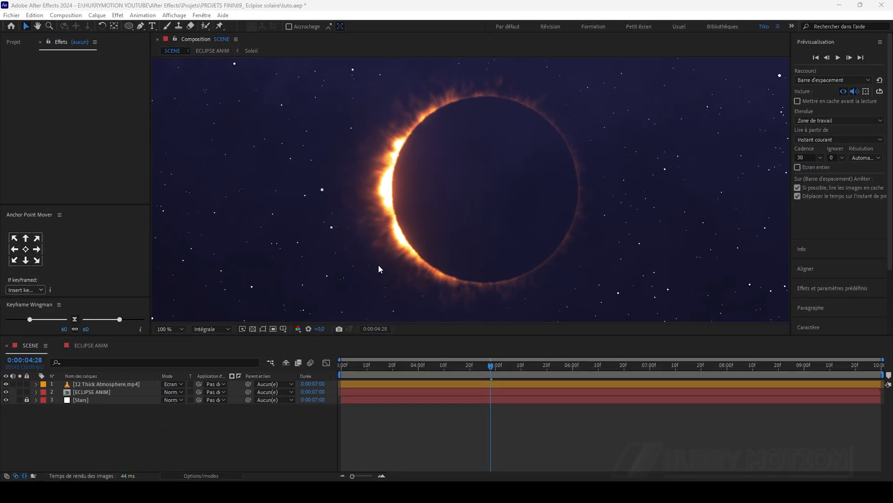
Apply the Turbulences effect to the Soleil layer in the ECLIPSE ANIM composition
{"action": "left_click", "coordinate": [91, 347]}
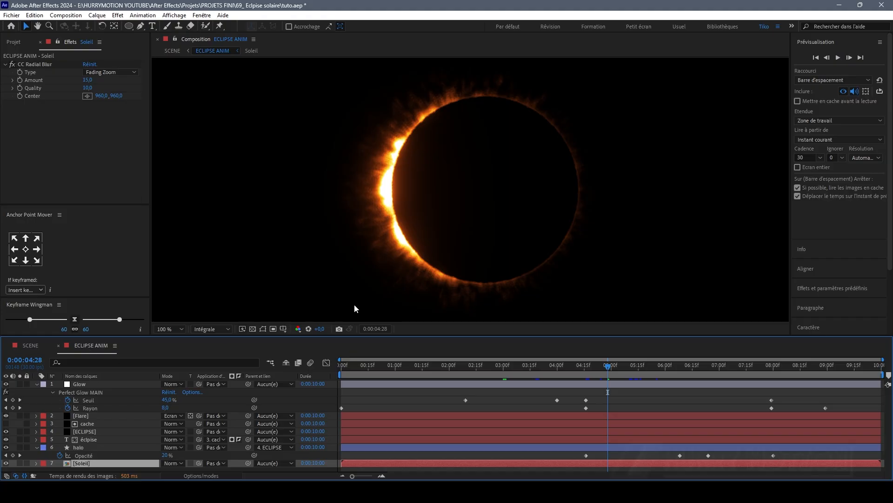
{"action": "left_click", "coordinate": [5, 64]}
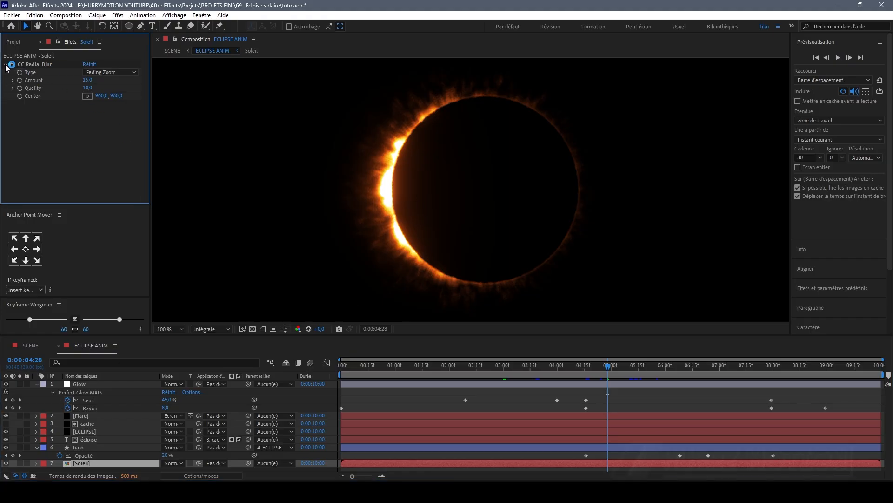
{"action": "key", "text": "ctrl+space"}
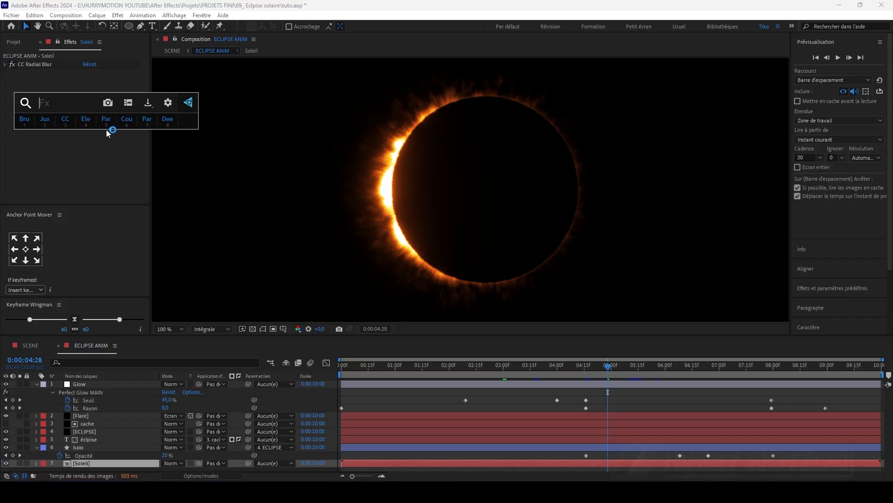
{"action": "type", "text": "ur"}
{"action": "scroll", "coordinate": [100, 177], "scroll_direction": "down", "scroll_amount": 1}
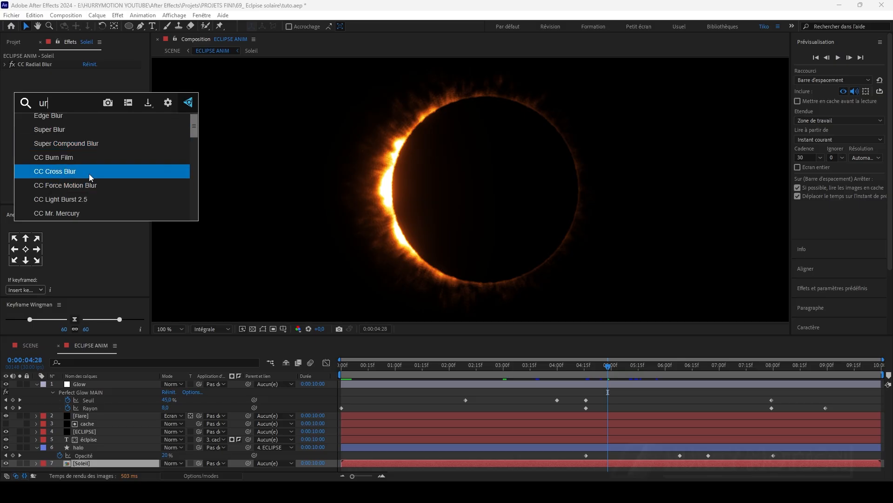
{"action": "left_click", "coordinate": [105, 155]}
Set the Turbulences effect's Taille to 25 and Complexité to 2, then advance its Evolution angle
{"action": "left_click", "coordinate": [89, 96]}
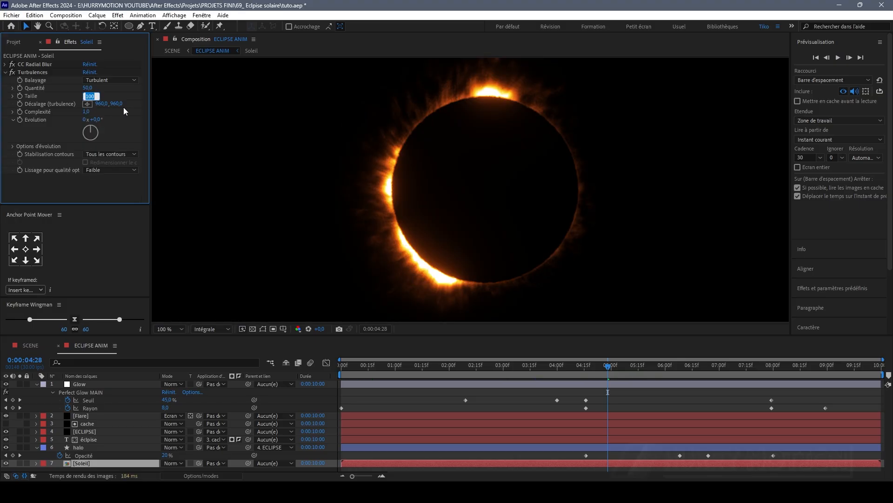
{"action": "type", "text": "25"}
{"action": "key", "text": "Return"}
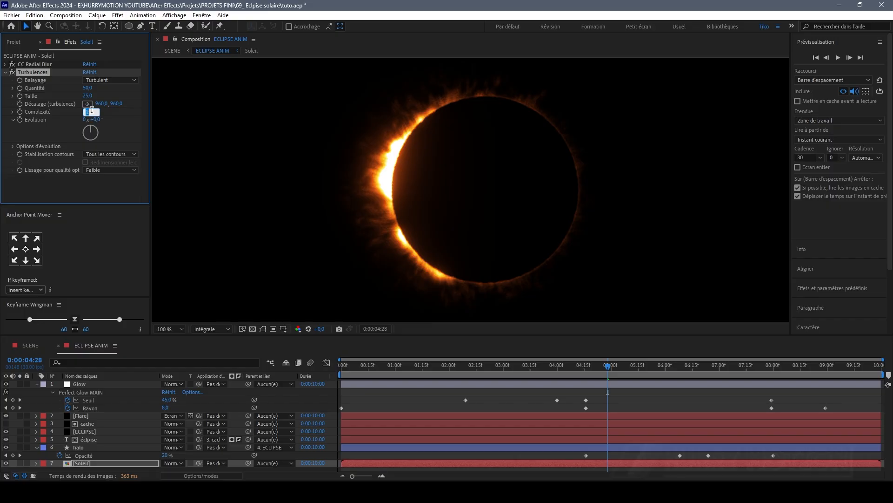
{"action": "type", "text": "2"}
{"action": "key", "text": "Return"}
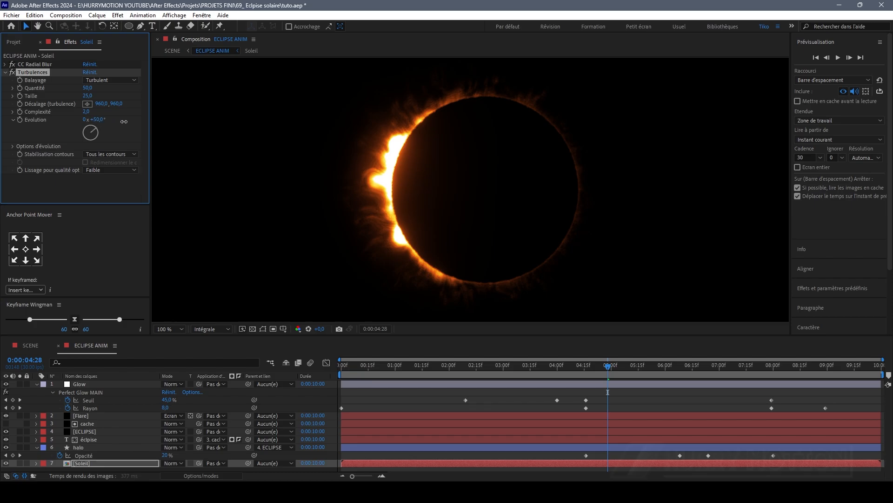
{"action": "left_click_drag", "start_coordinate": [124, 122], "coordinate": [231, 131]}
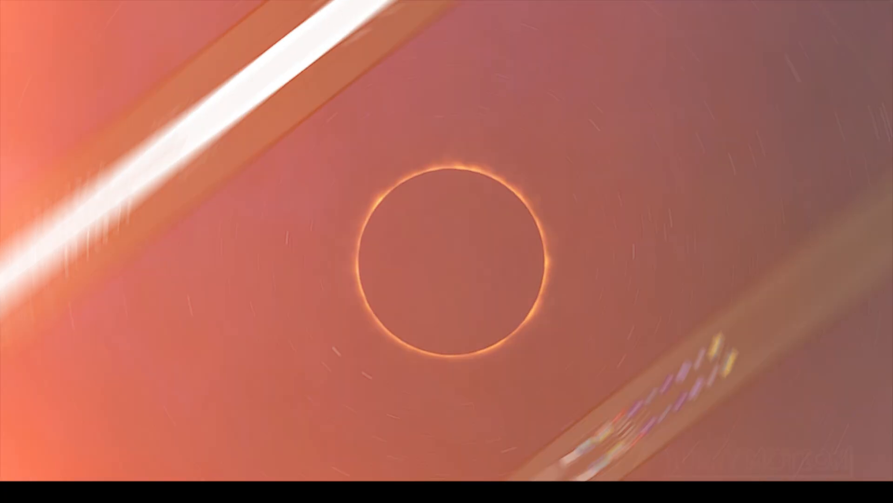